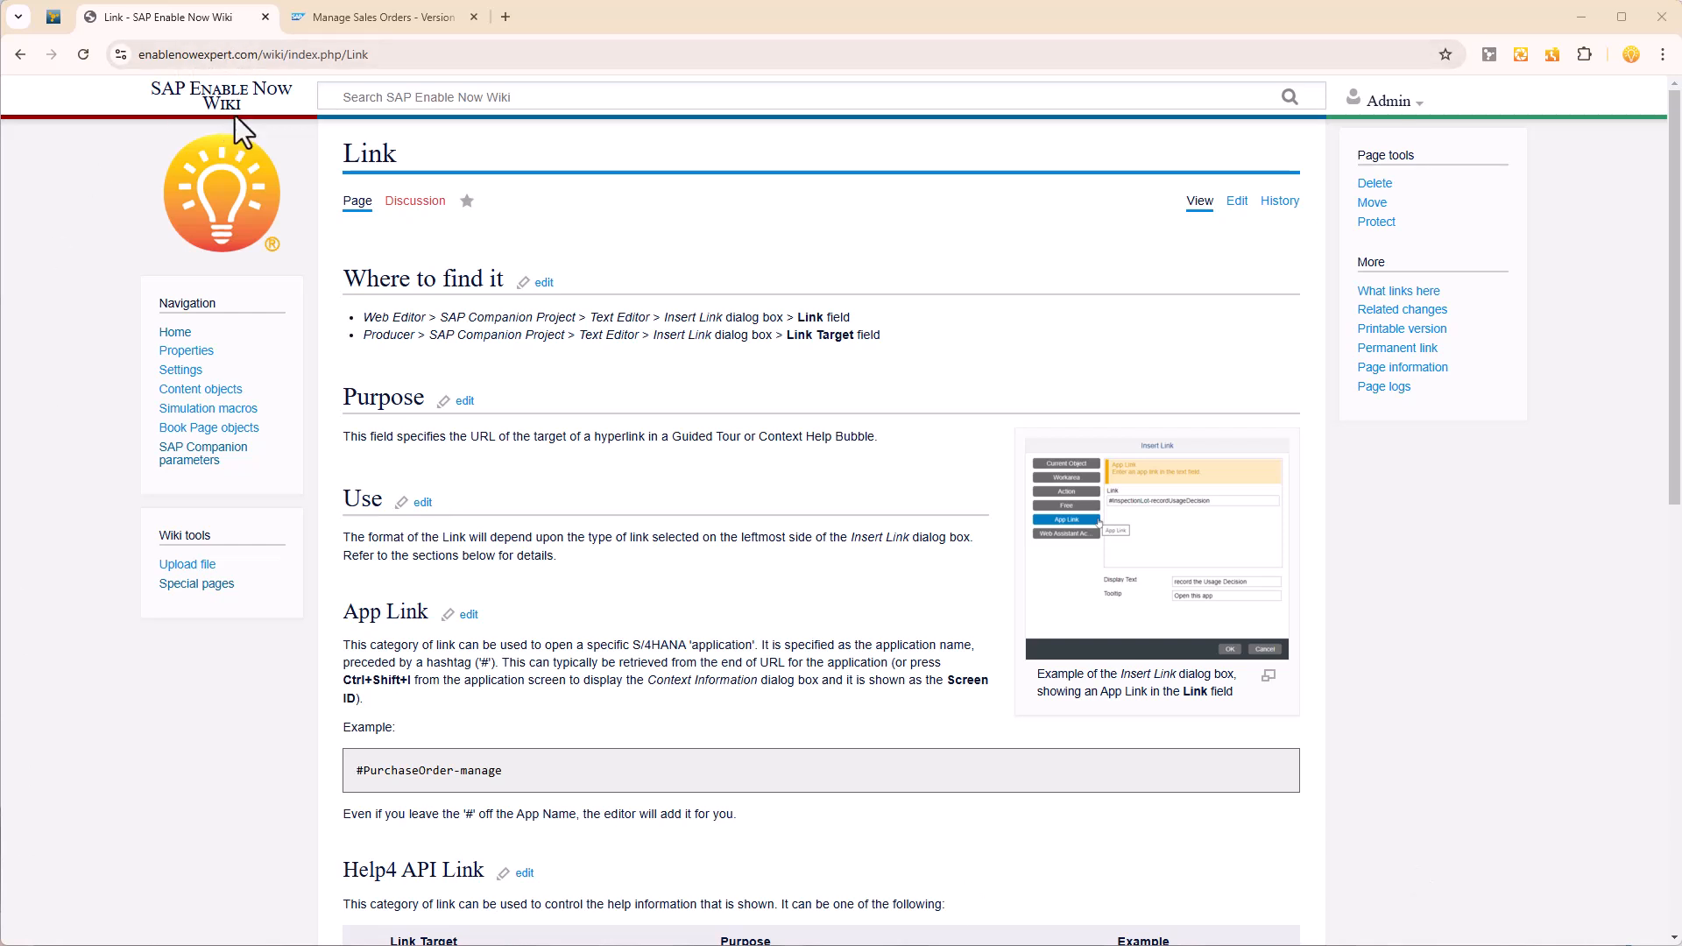
Examine the wiki's Link page down to the Help4 API Link table, focusing on the selectTourStep(step) entry.
drag(402, 156, 340, 155)
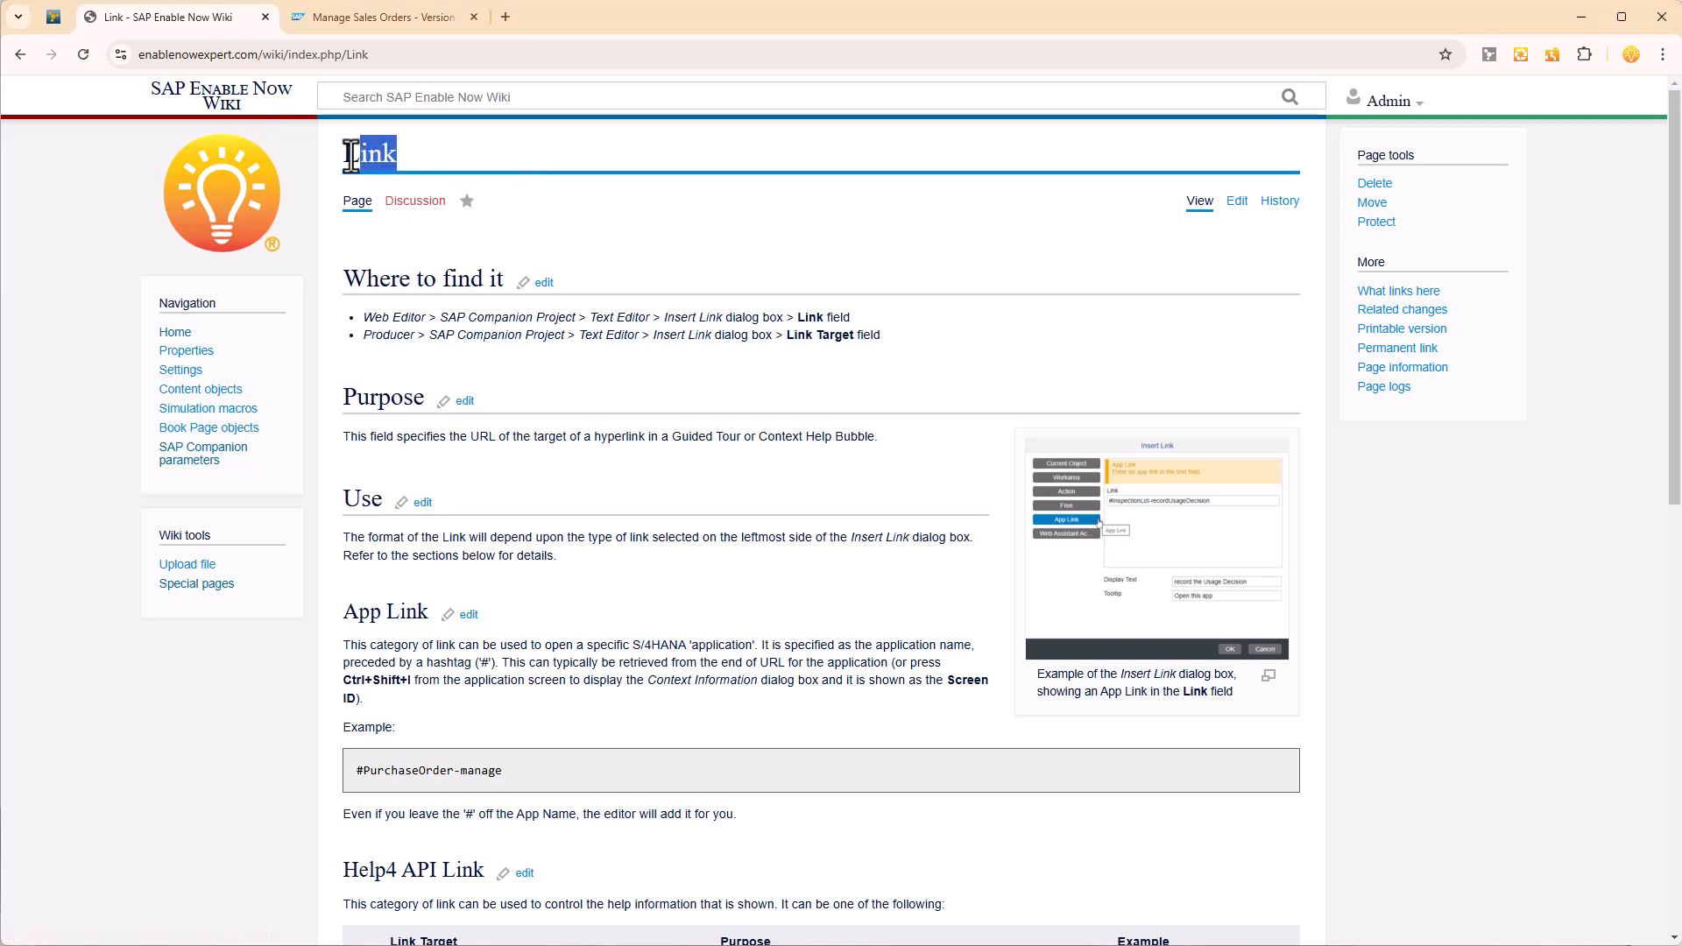
click(414, 156)
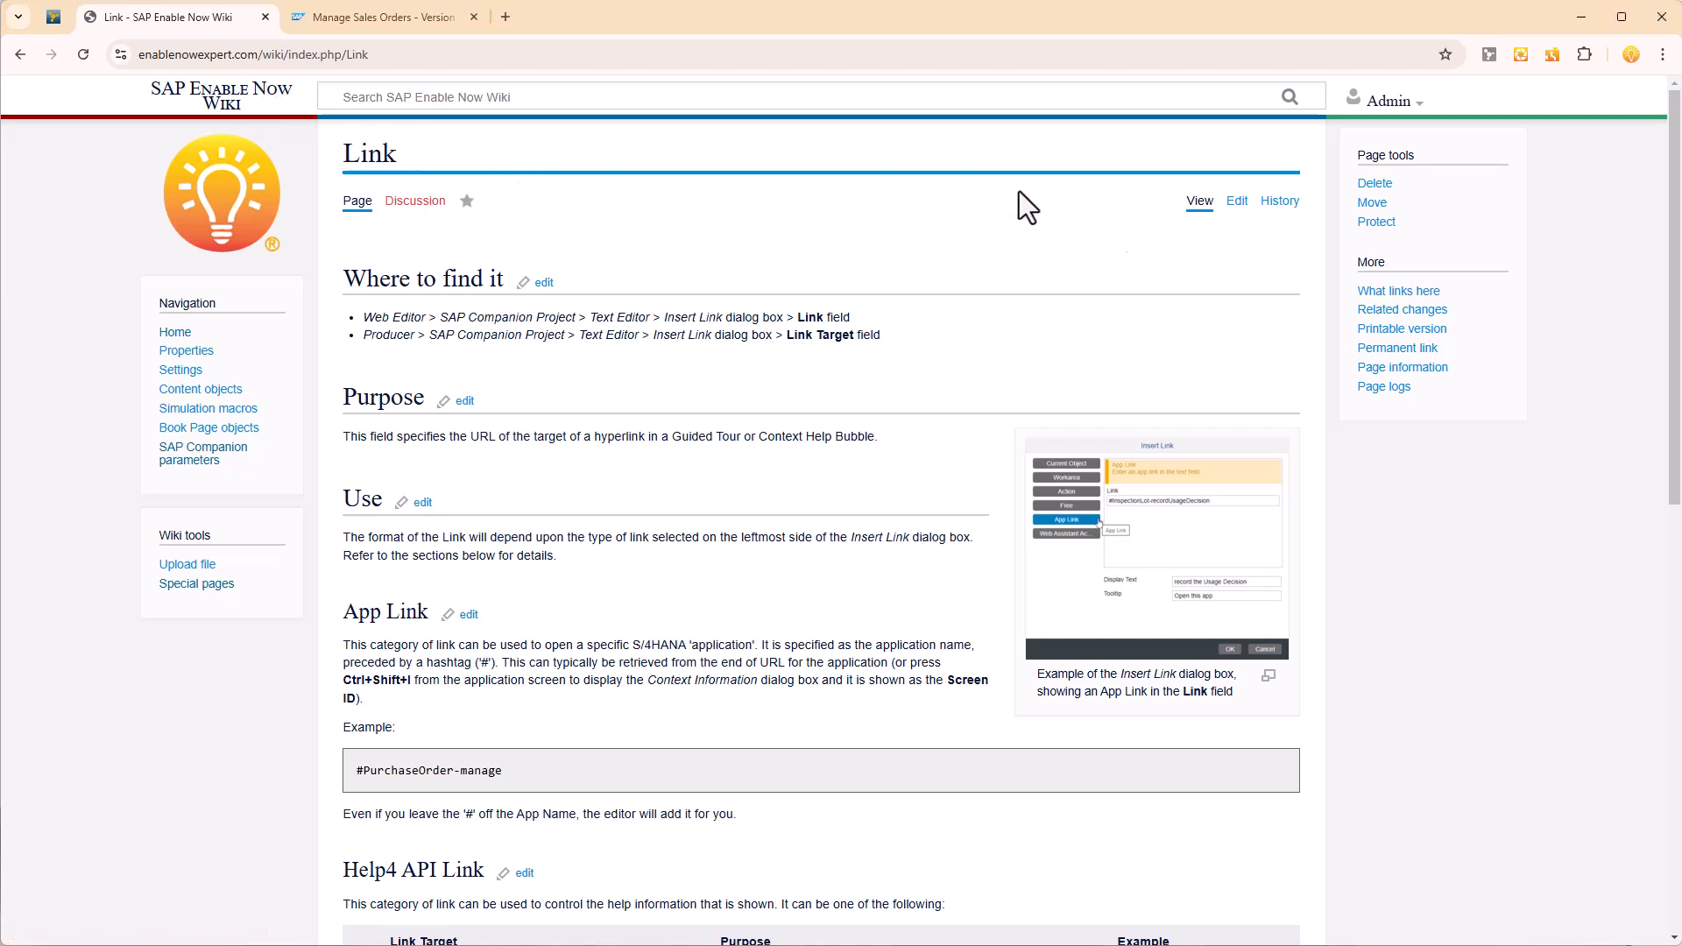
drag(1675, 304, 1676, 650)
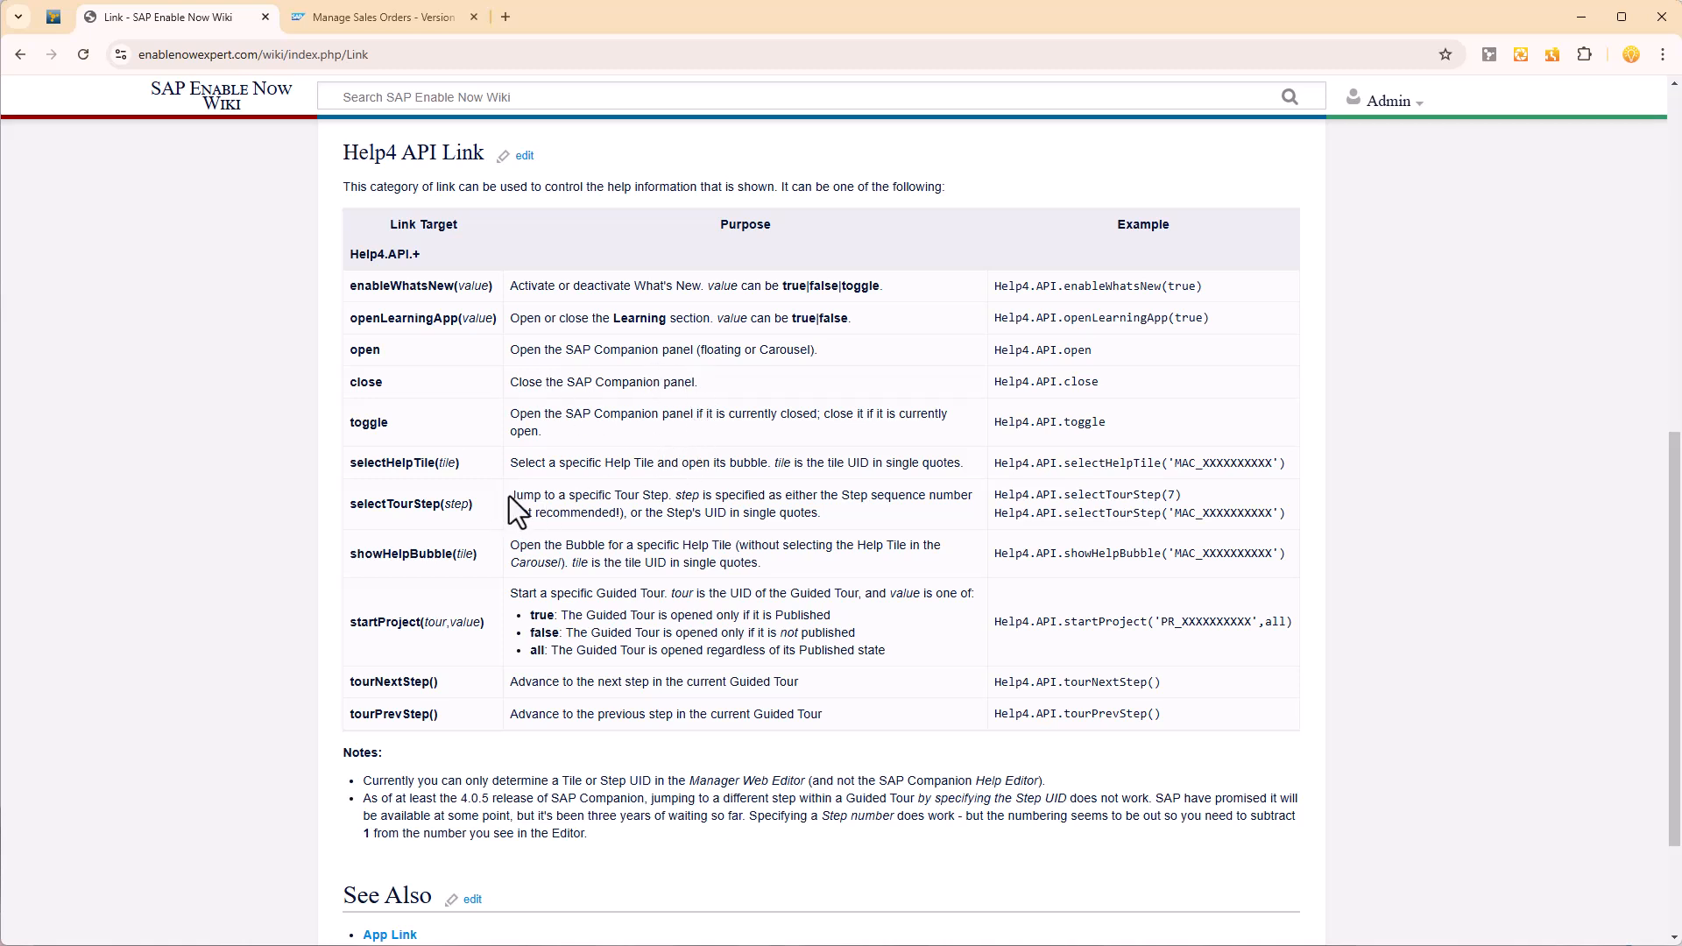
drag(476, 506, 349, 508)
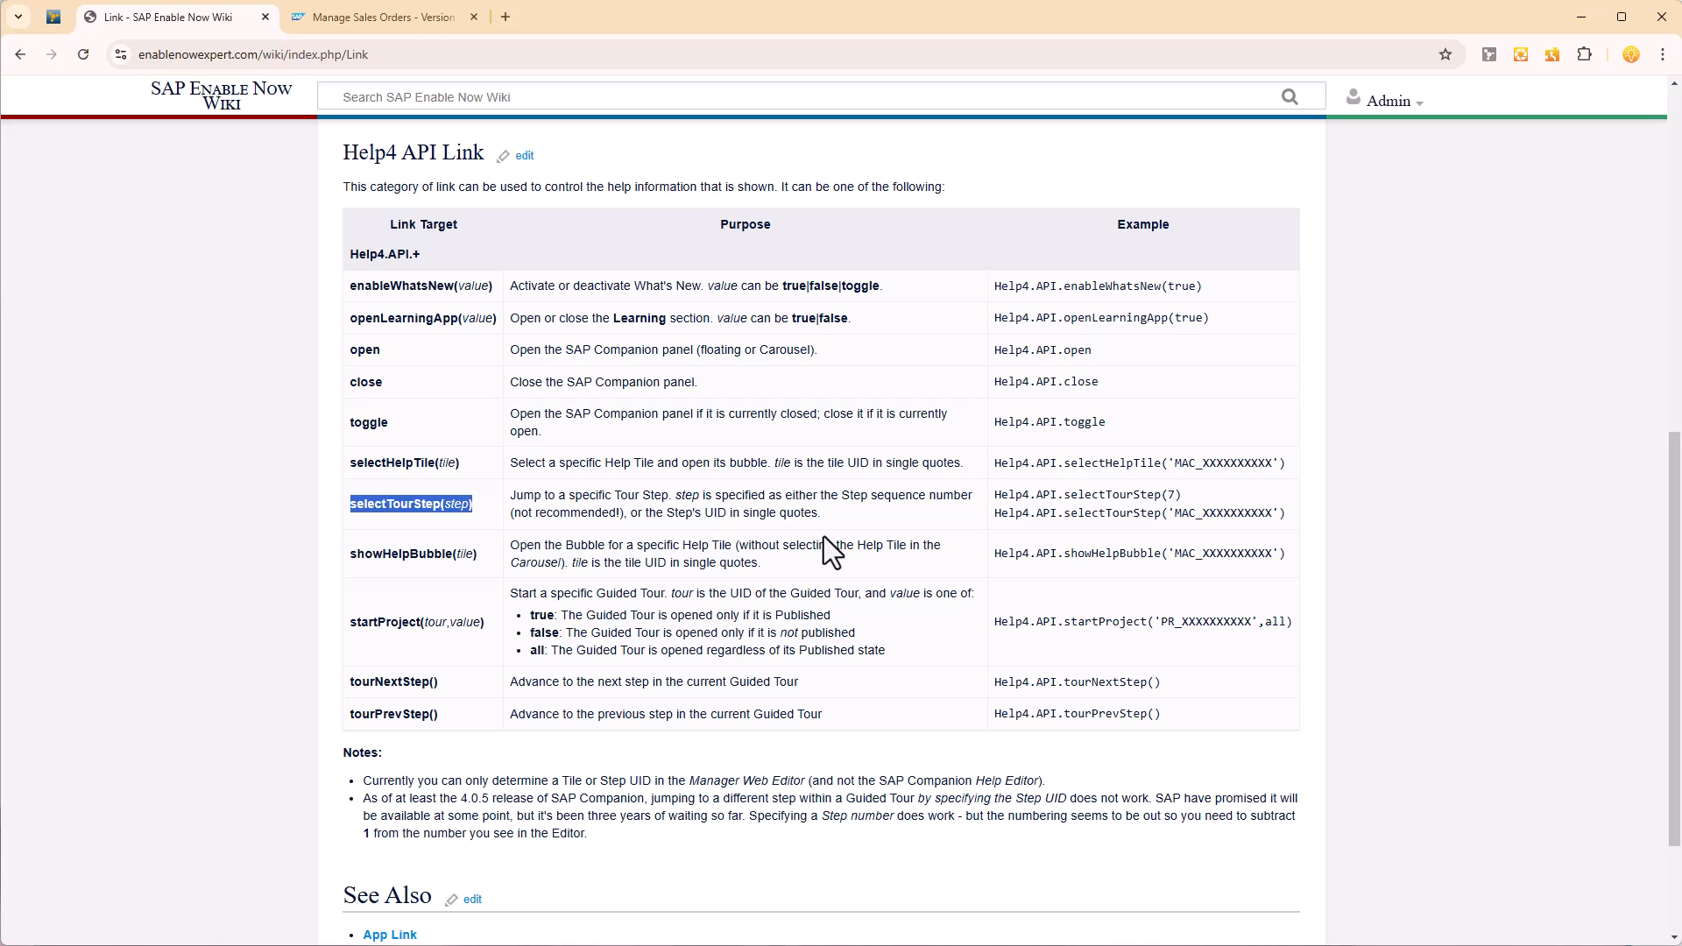
click(193, 501)
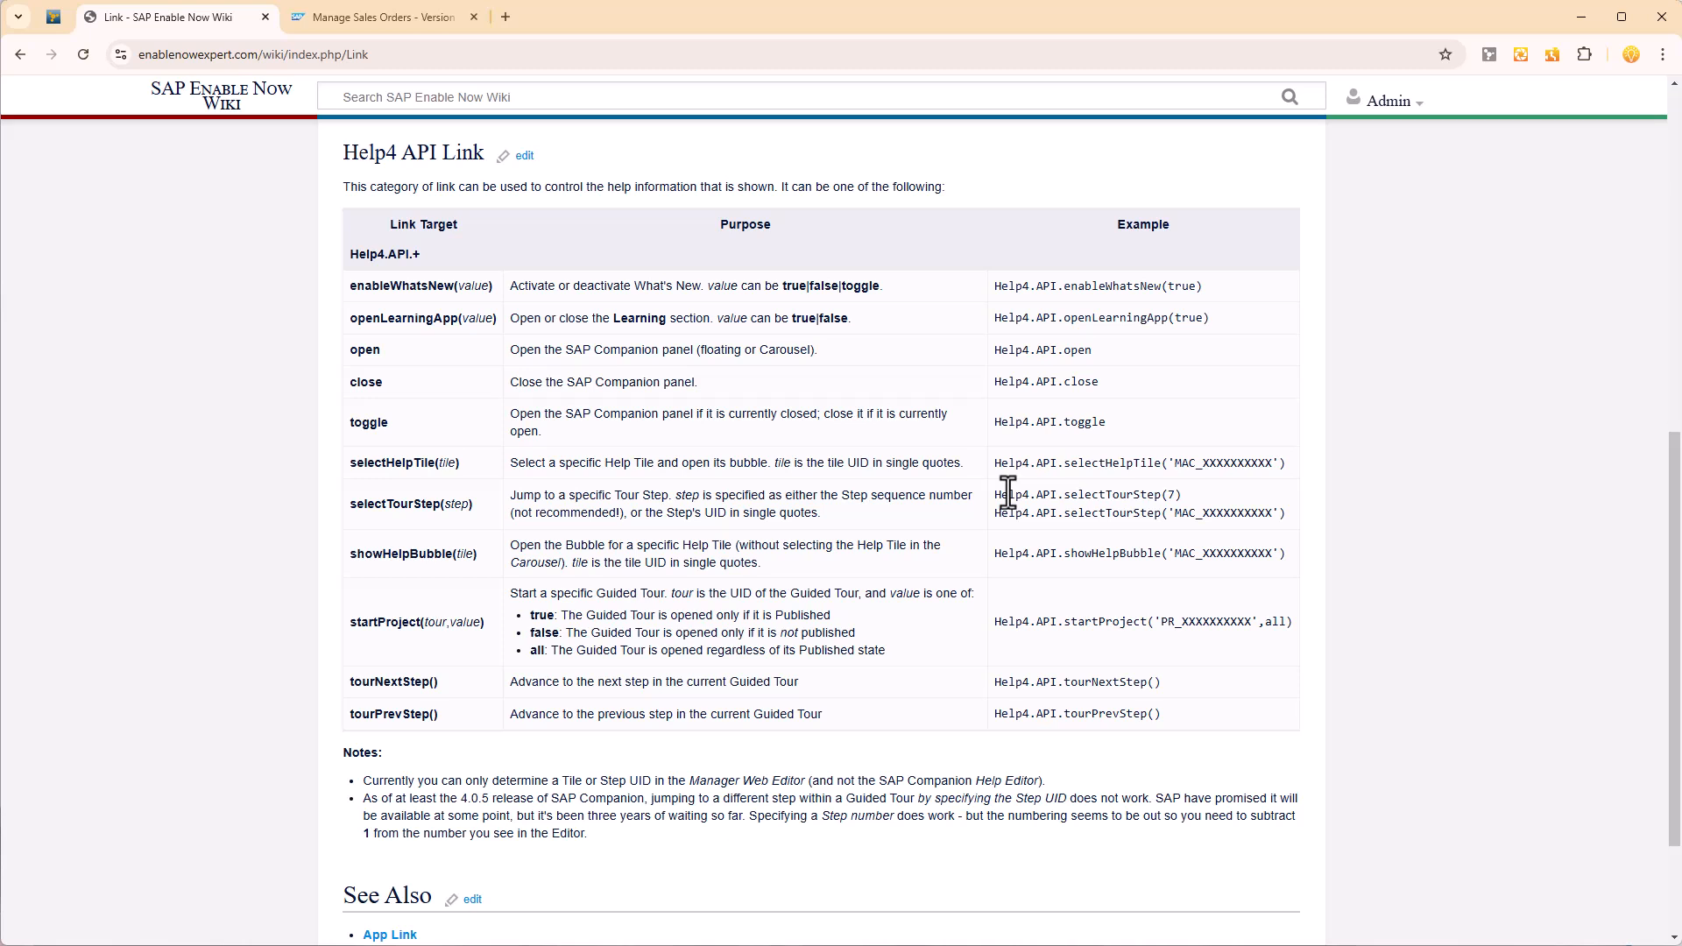
Compare the arguments in the selectTourStep and selectHelpTile examples, covering both the step number and the MAC_ UID forms.
double_click(1173, 495)
drag(1175, 513, 1273, 517)
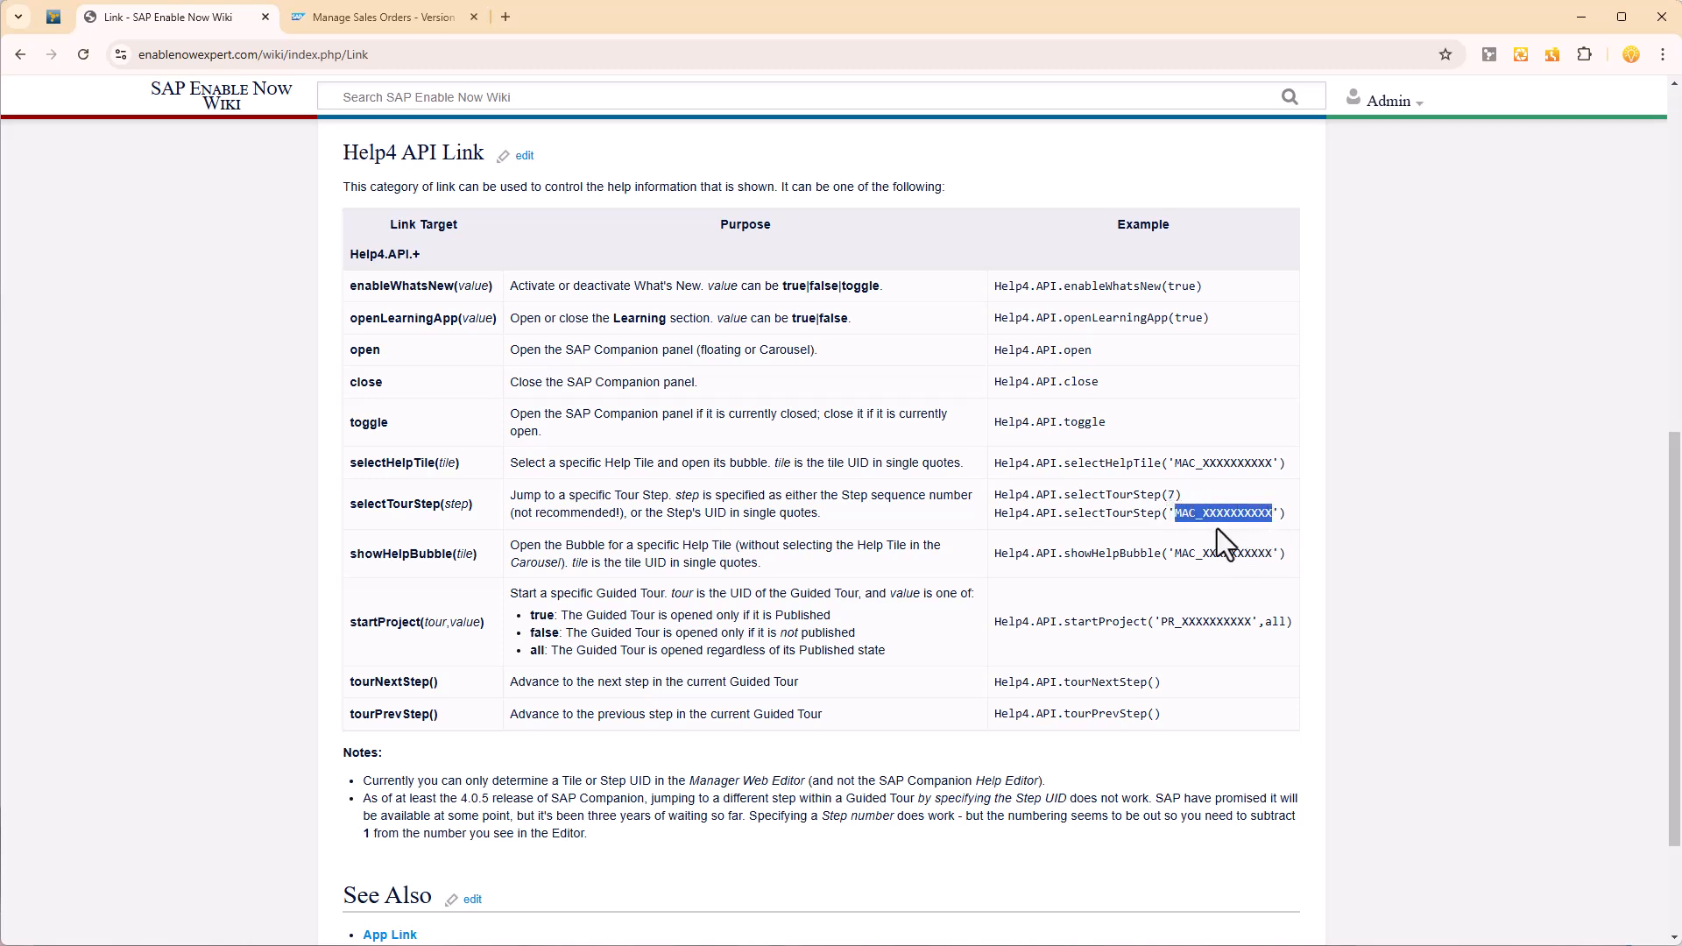
click(1168, 493)
double_click(1171, 494)
drag(355, 464, 435, 464)
drag(1175, 464, 1224, 465)
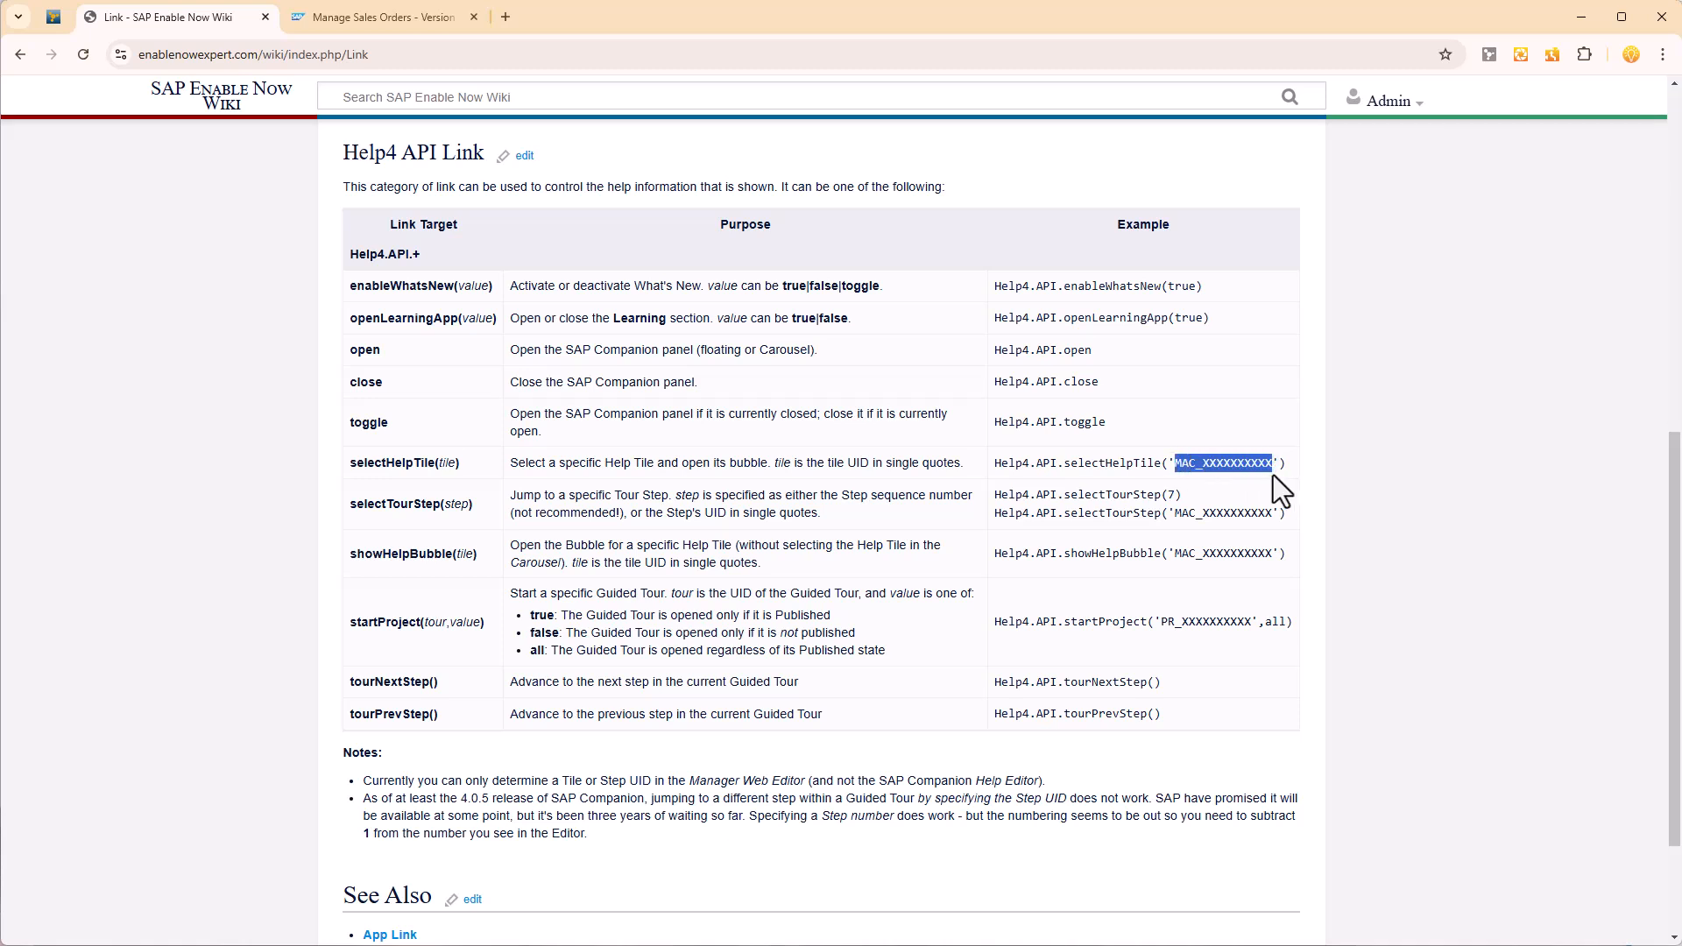
click(1109, 465)
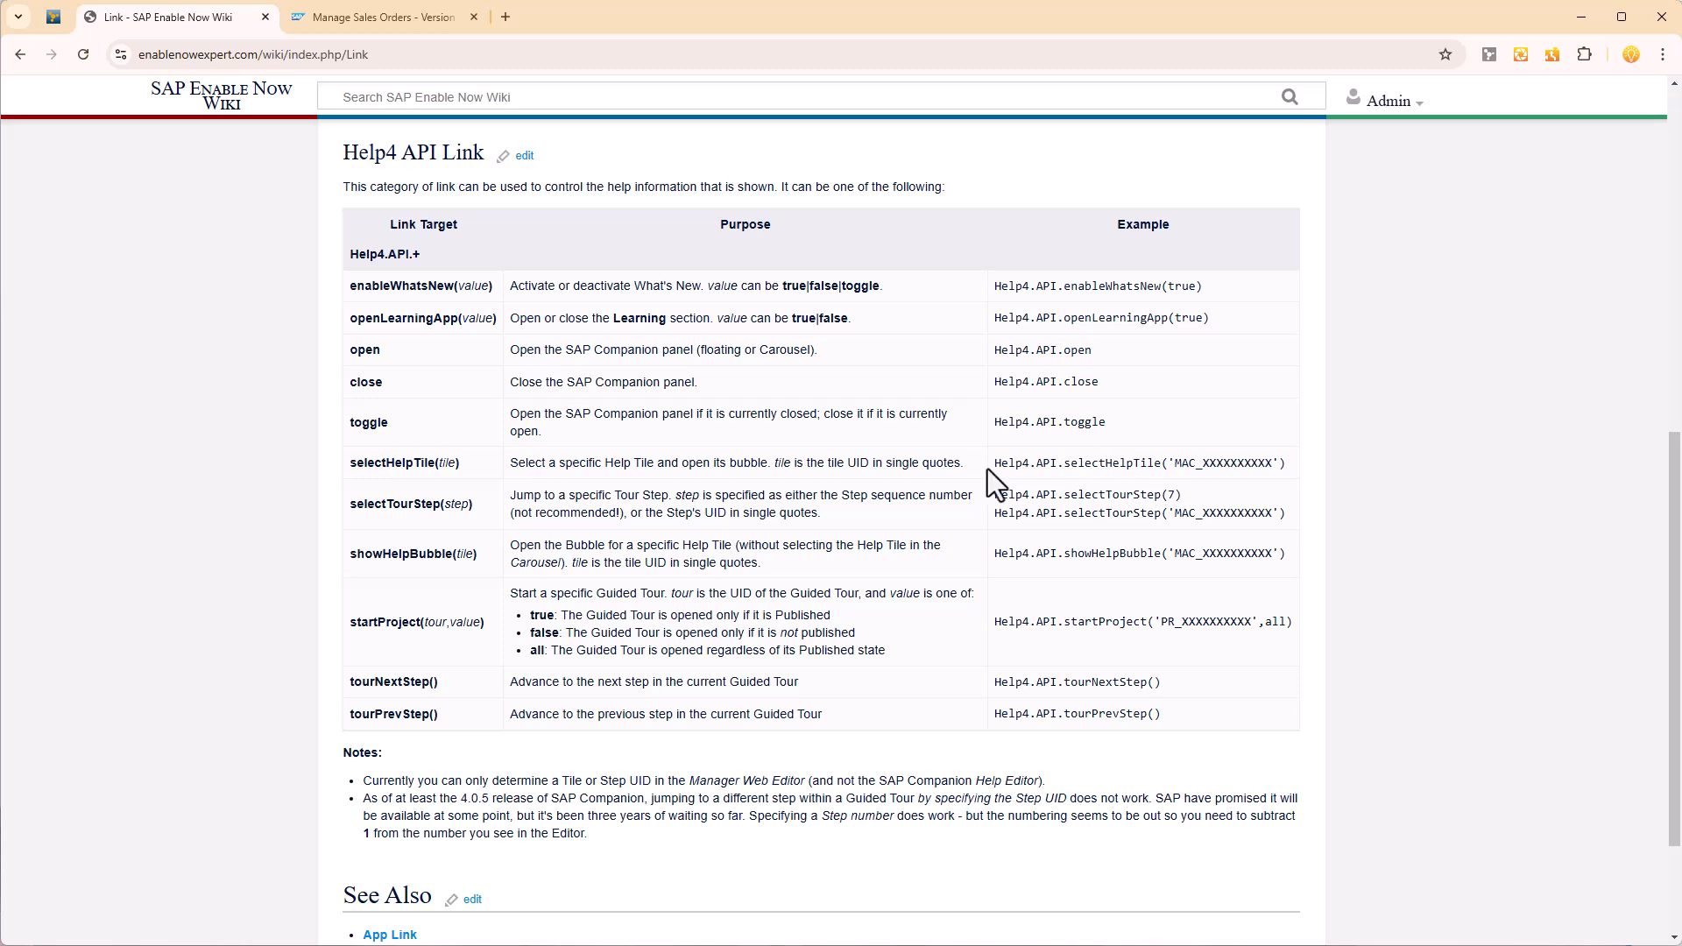
drag(996, 498, 1192, 488)
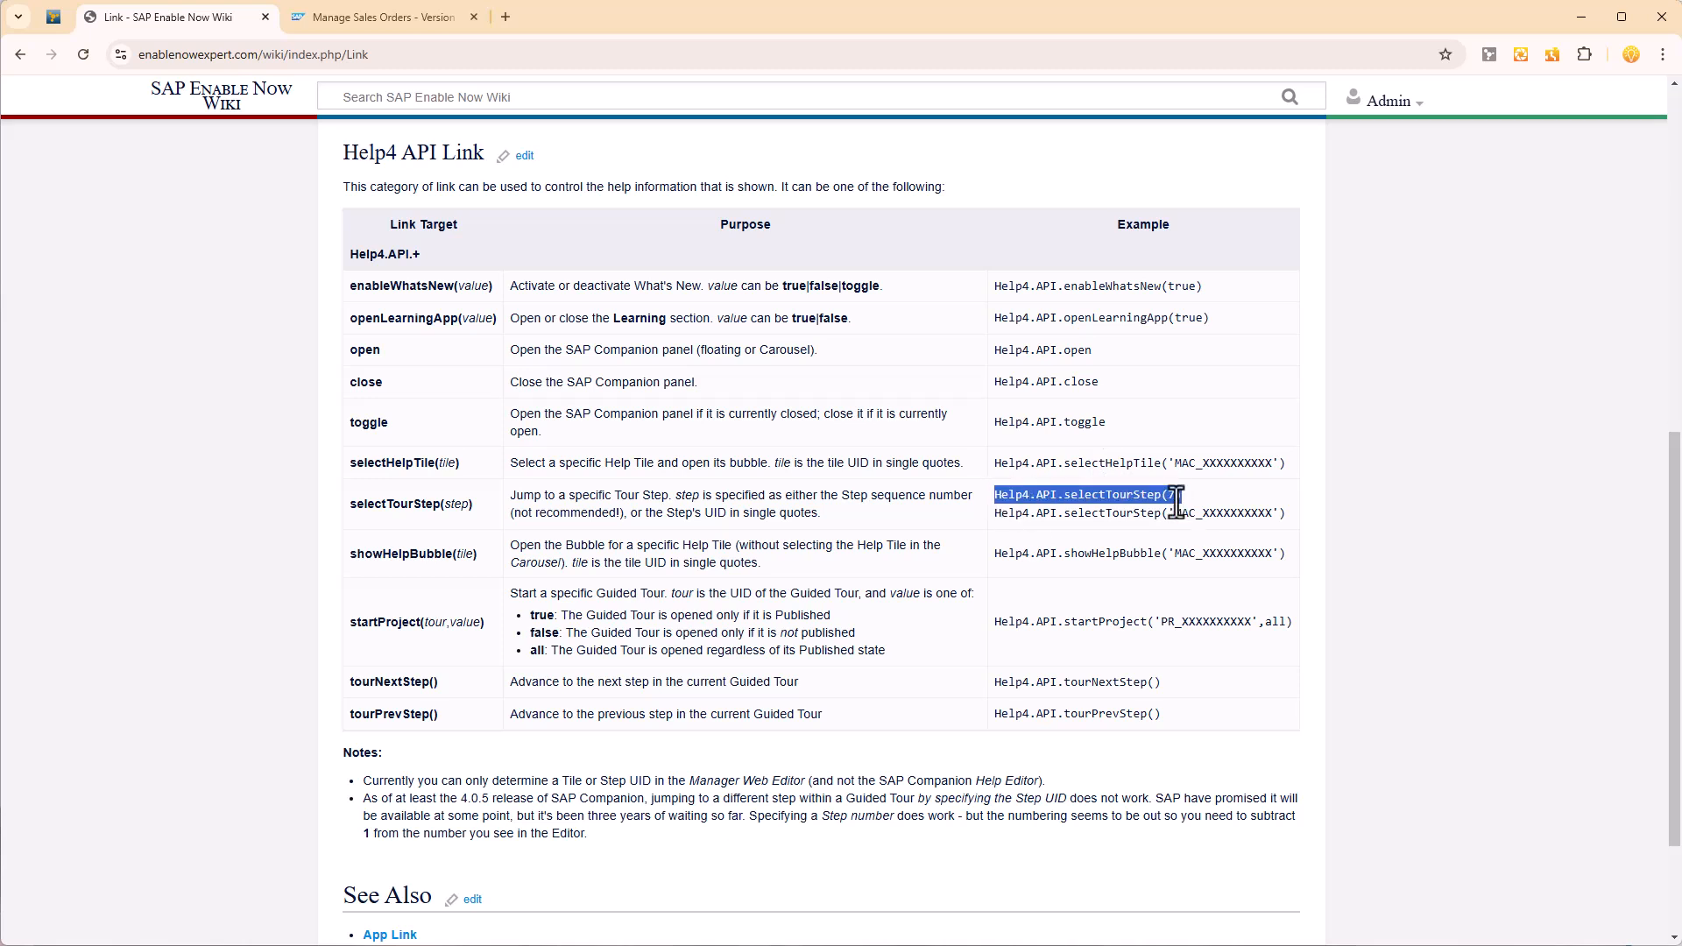
click(1171, 492)
double_click(1172, 494)
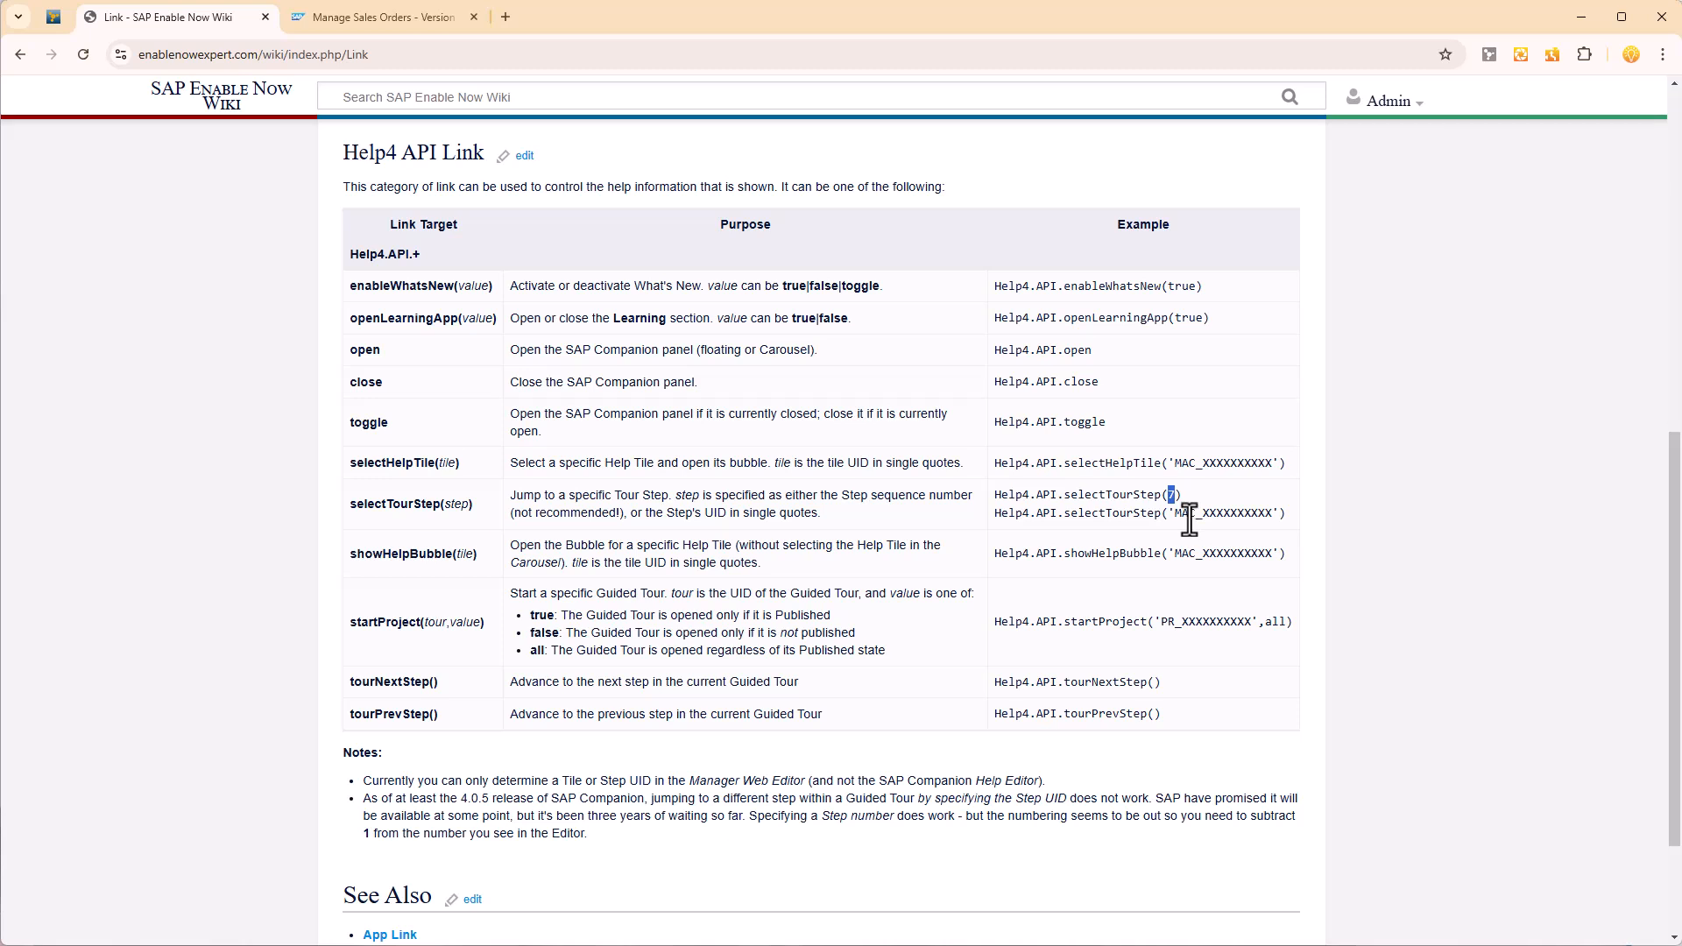
drag(1127, 496, 1135, 496)
double_click(1171, 496)
drag(1175, 512, 1273, 516)
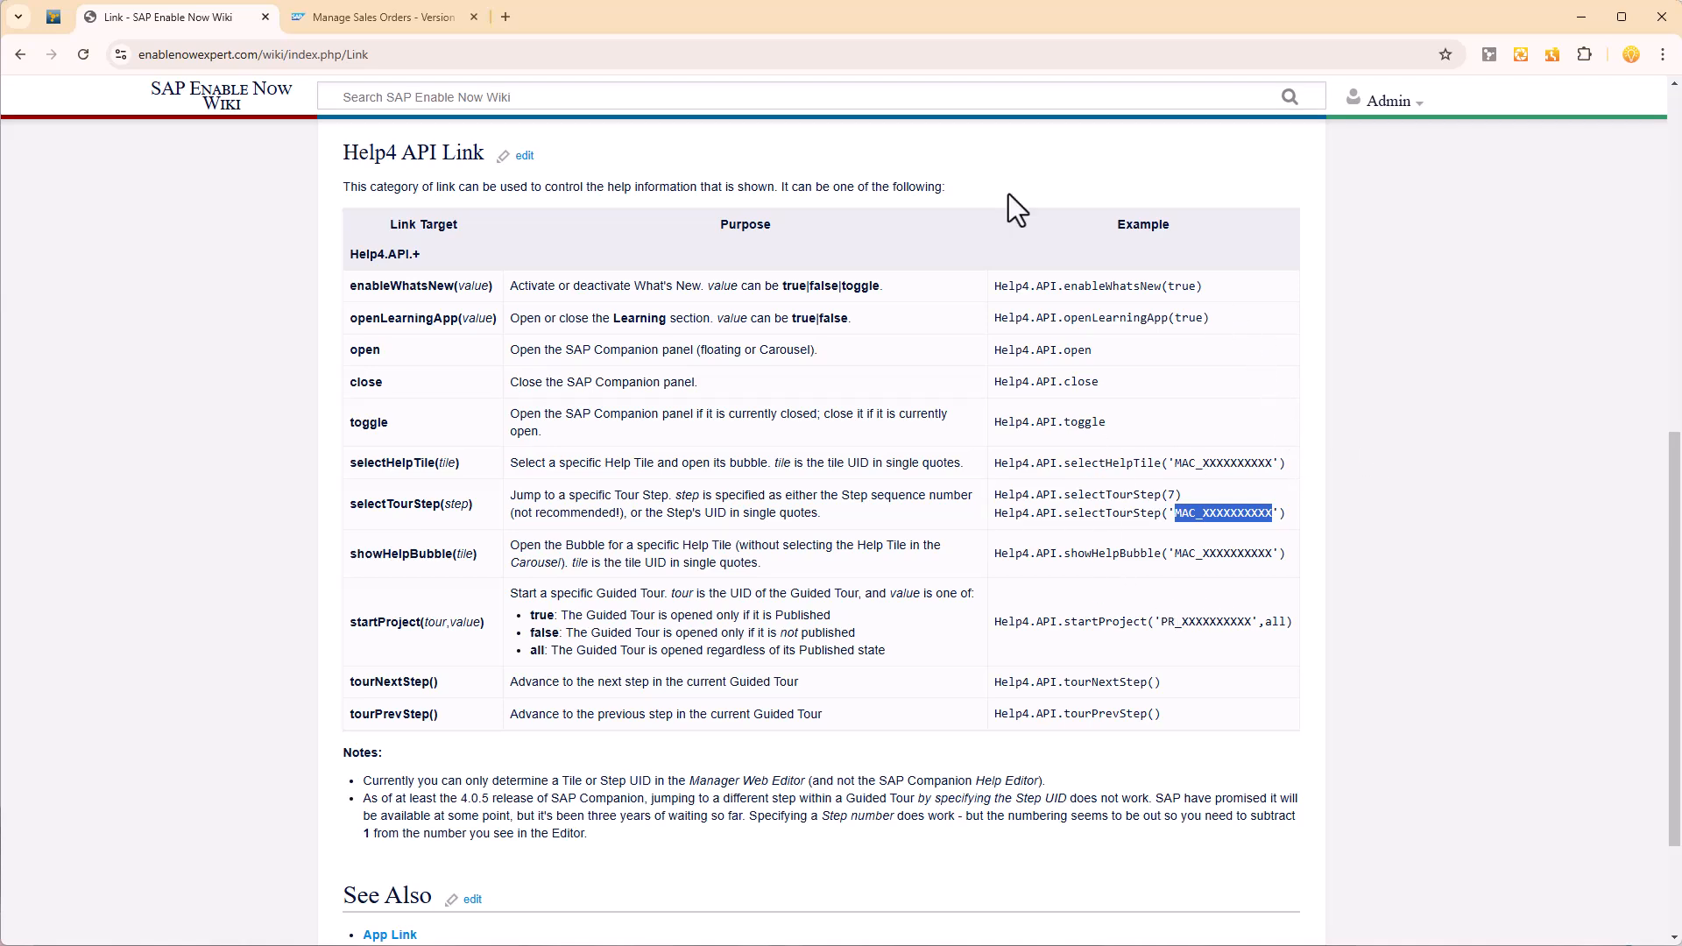
Switch to the Manage Sales Orders page and start the Updating a Sales Order guided tour.
click(386, 18)
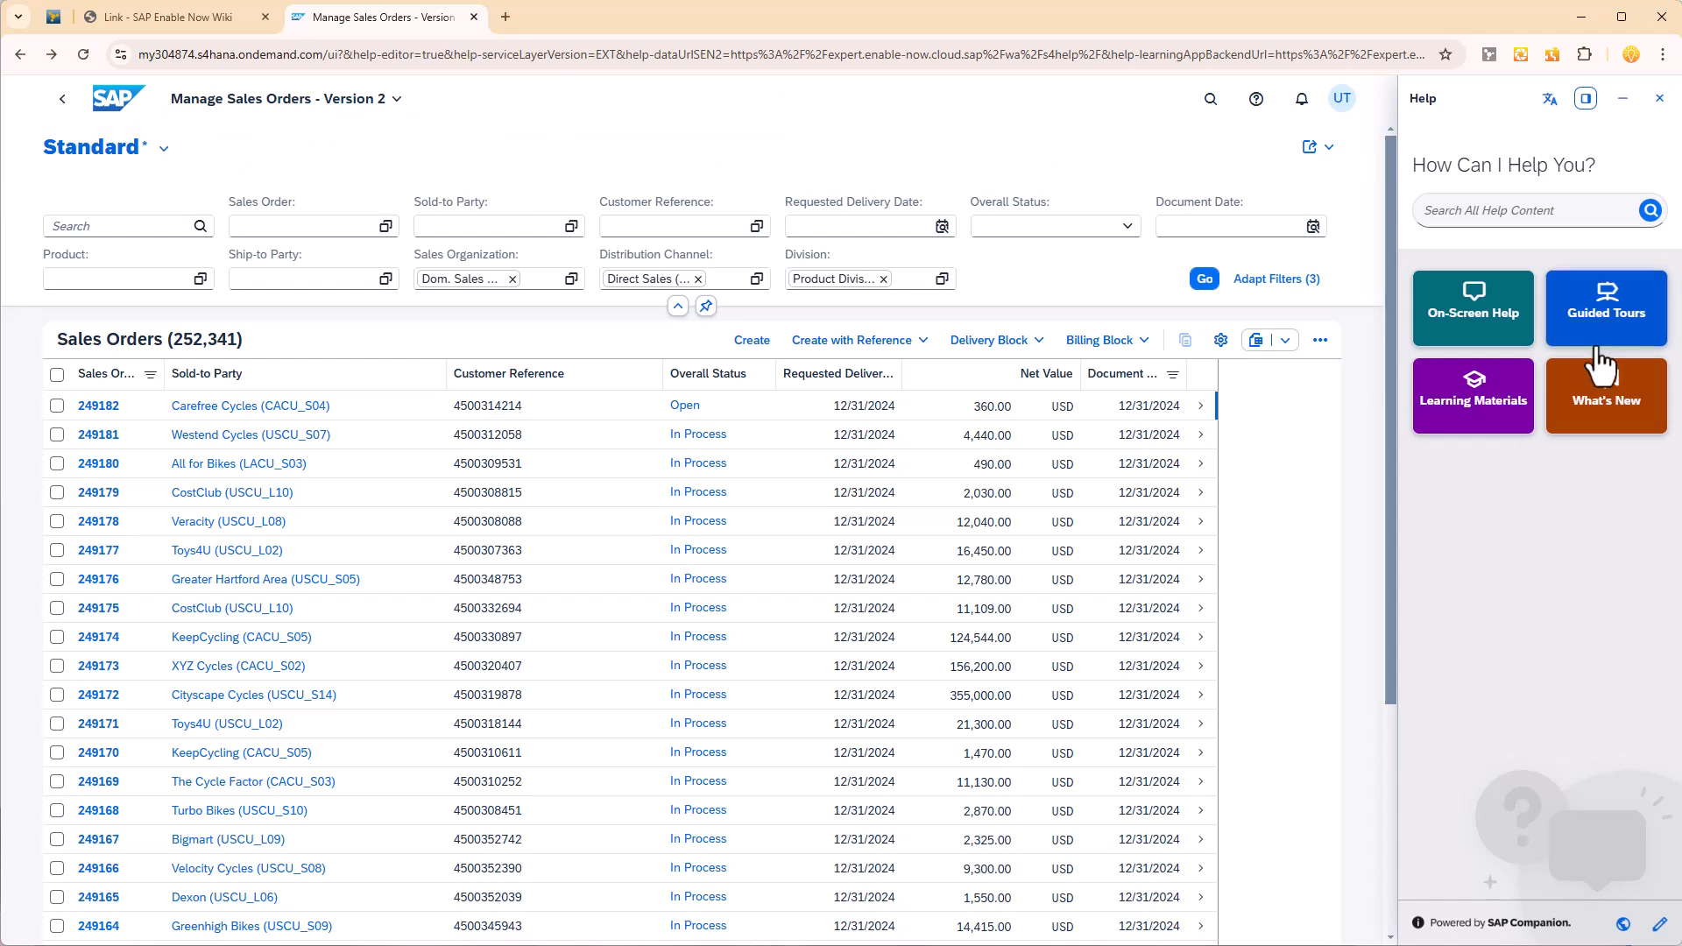
click(1616, 318)
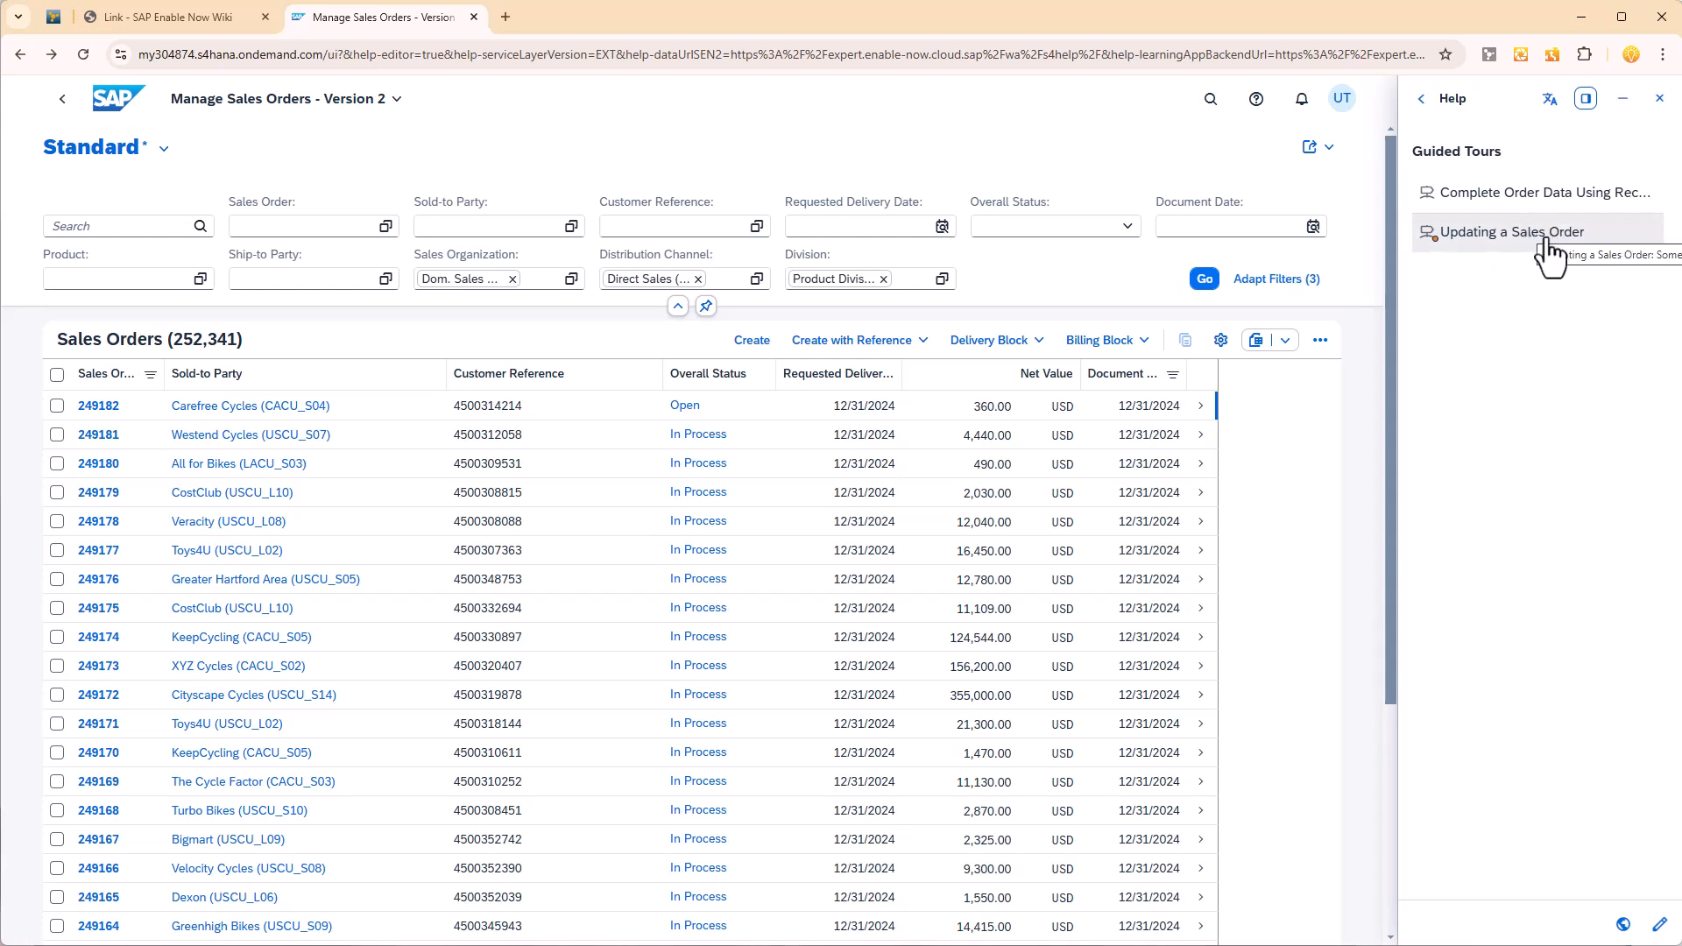
click(1513, 250)
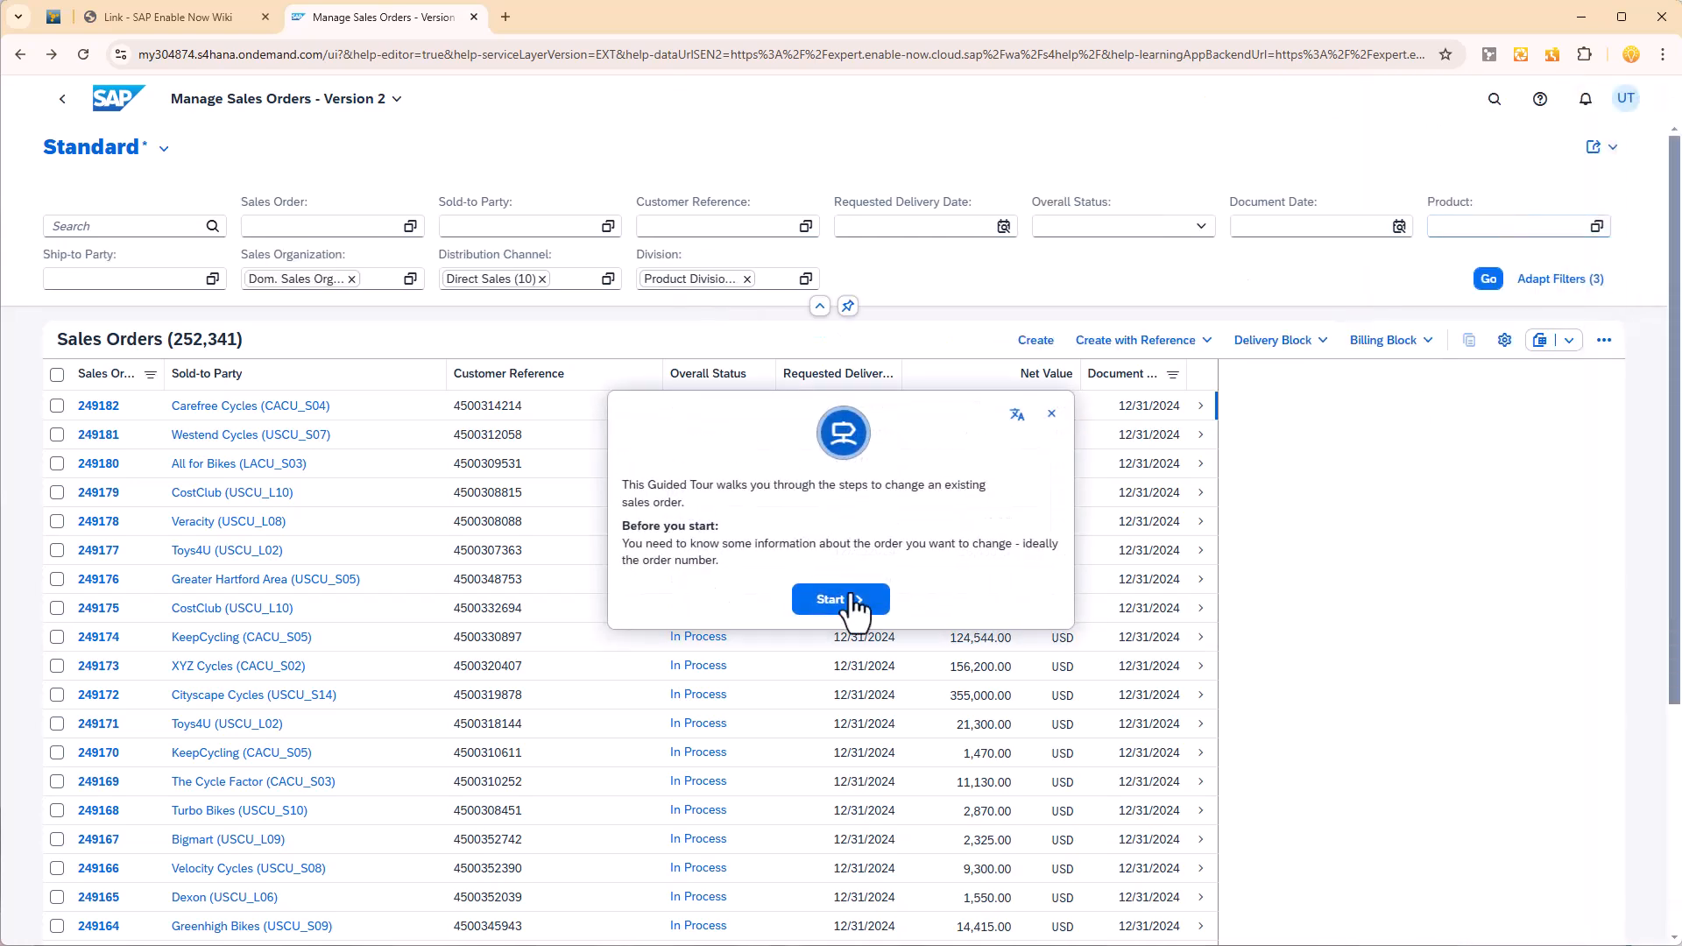
click(841, 600)
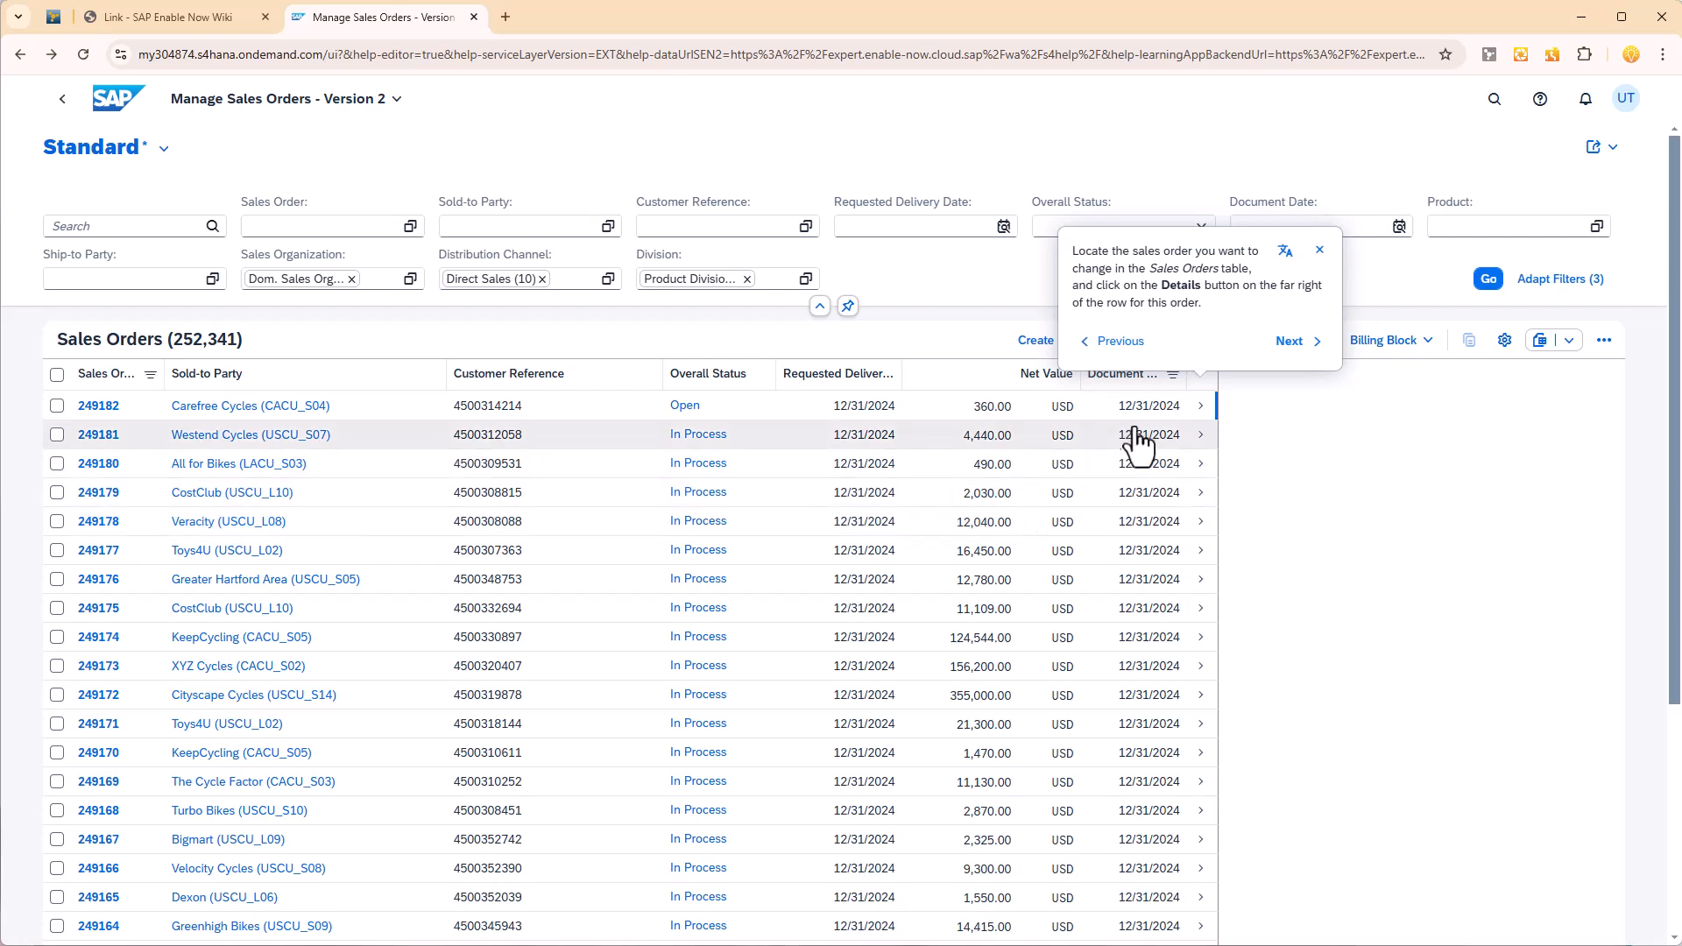
Open the details of the first sales order in the list and put the order into edit mode.
click(1201, 407)
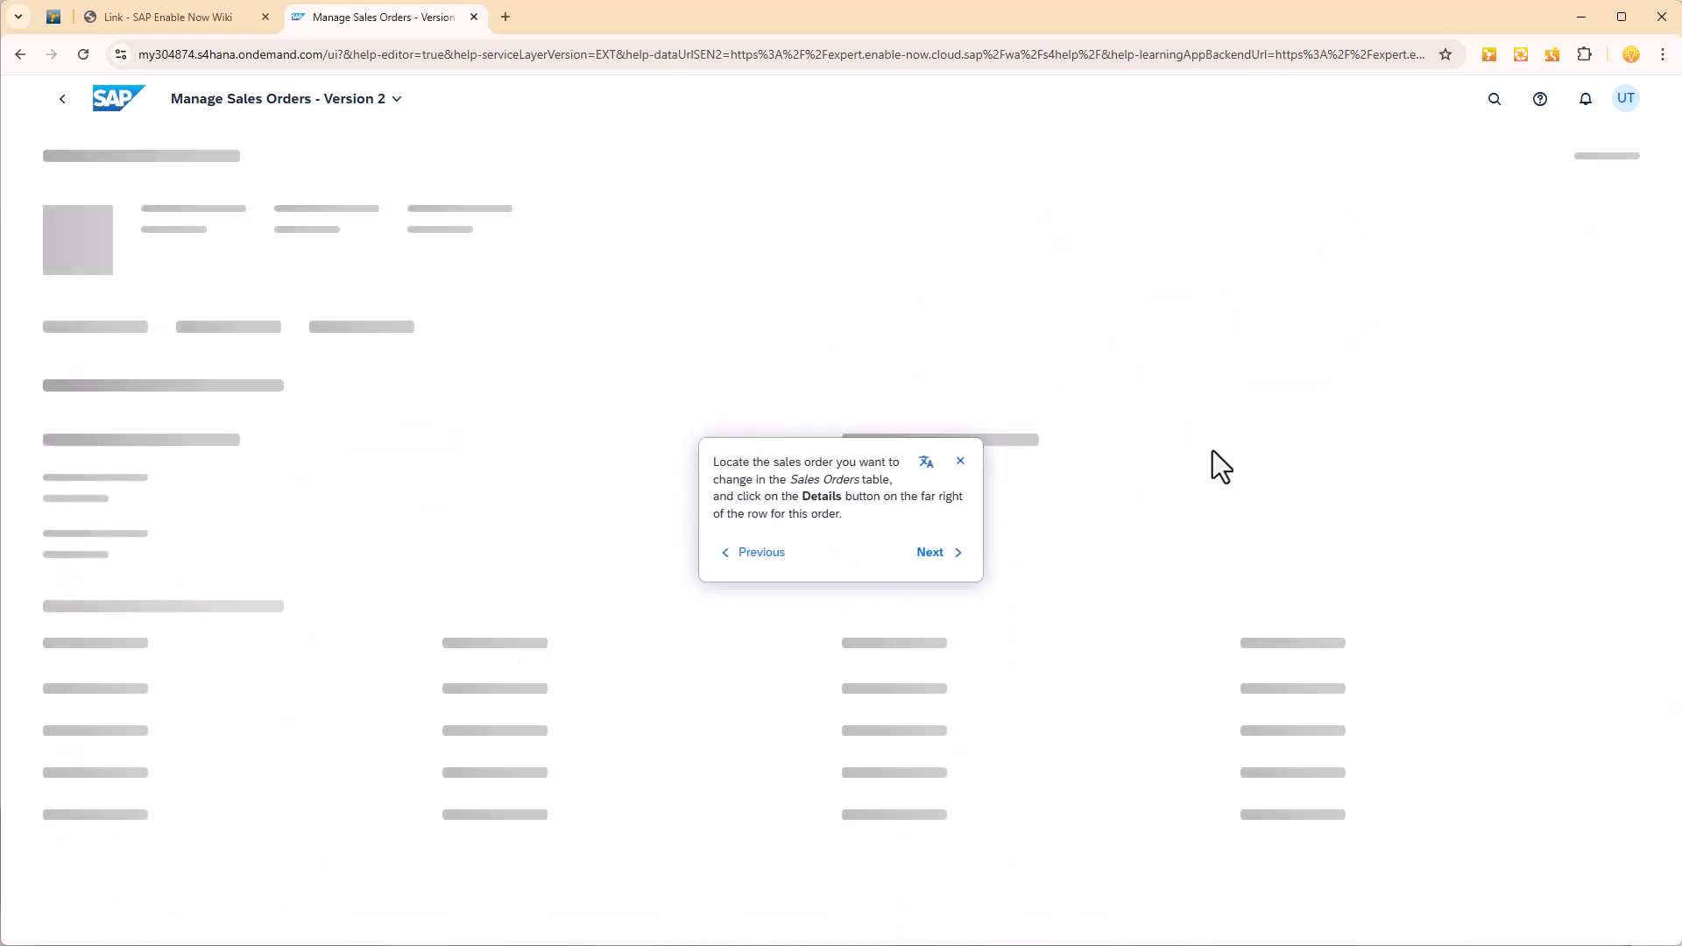
click(936, 554)
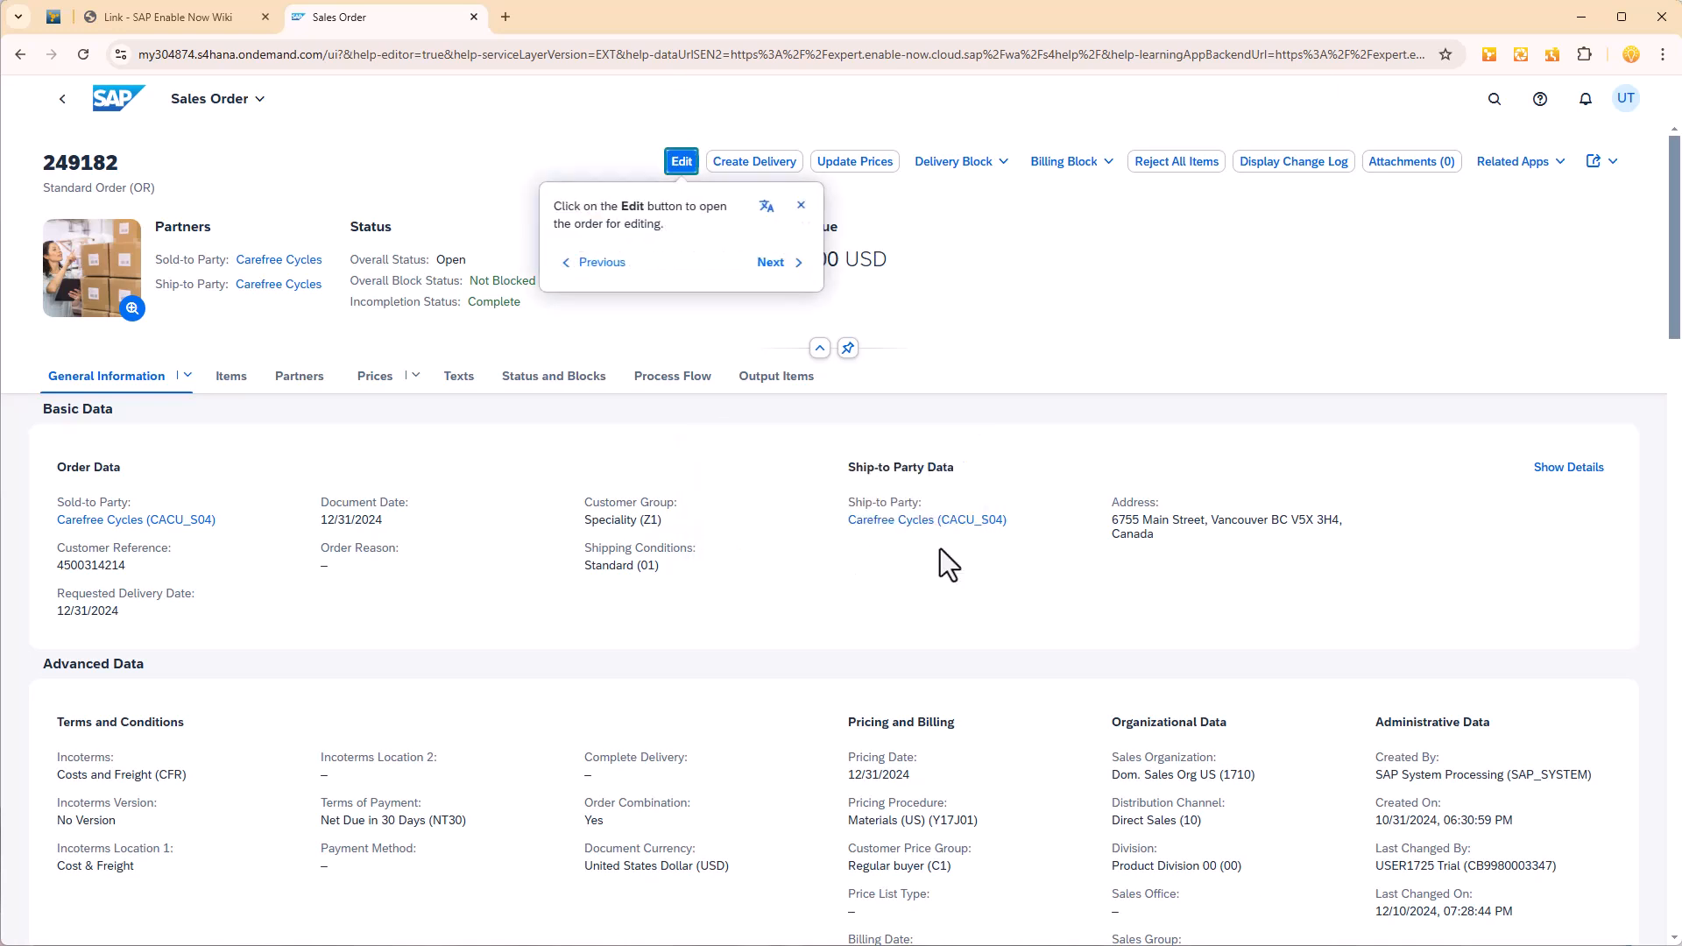
click(682, 164)
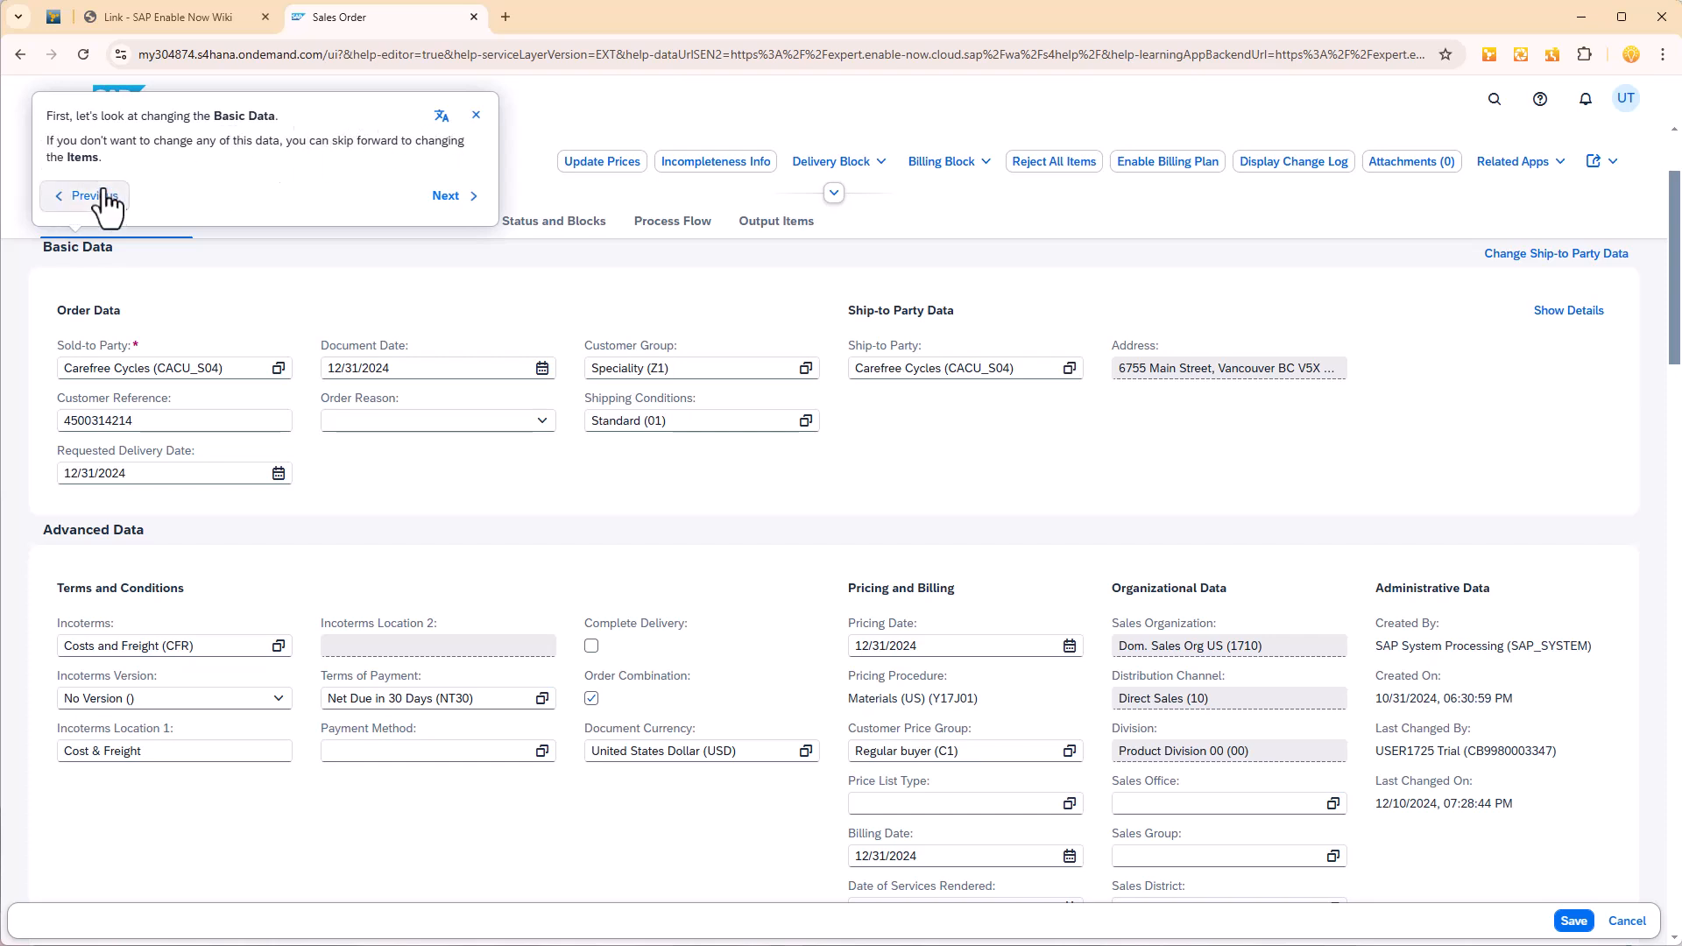
Read through the tour bubbles from Basic Data through the order data fields to the Items step.
drag(332, 141, 399, 141)
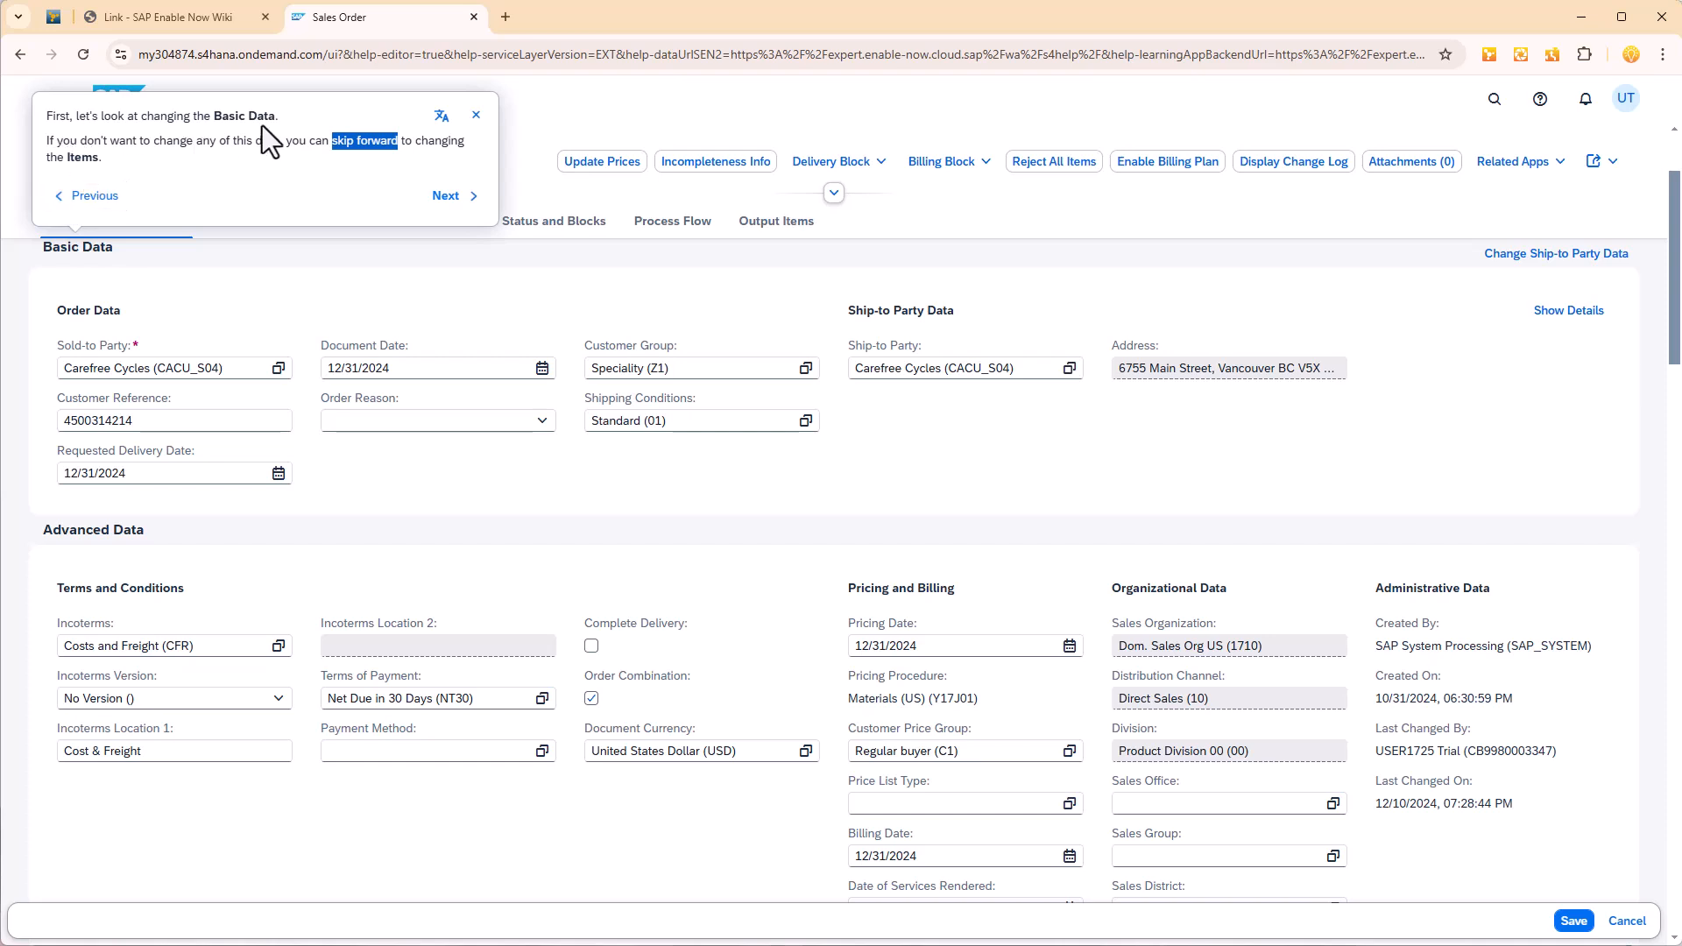
click(304, 154)
click(448, 198)
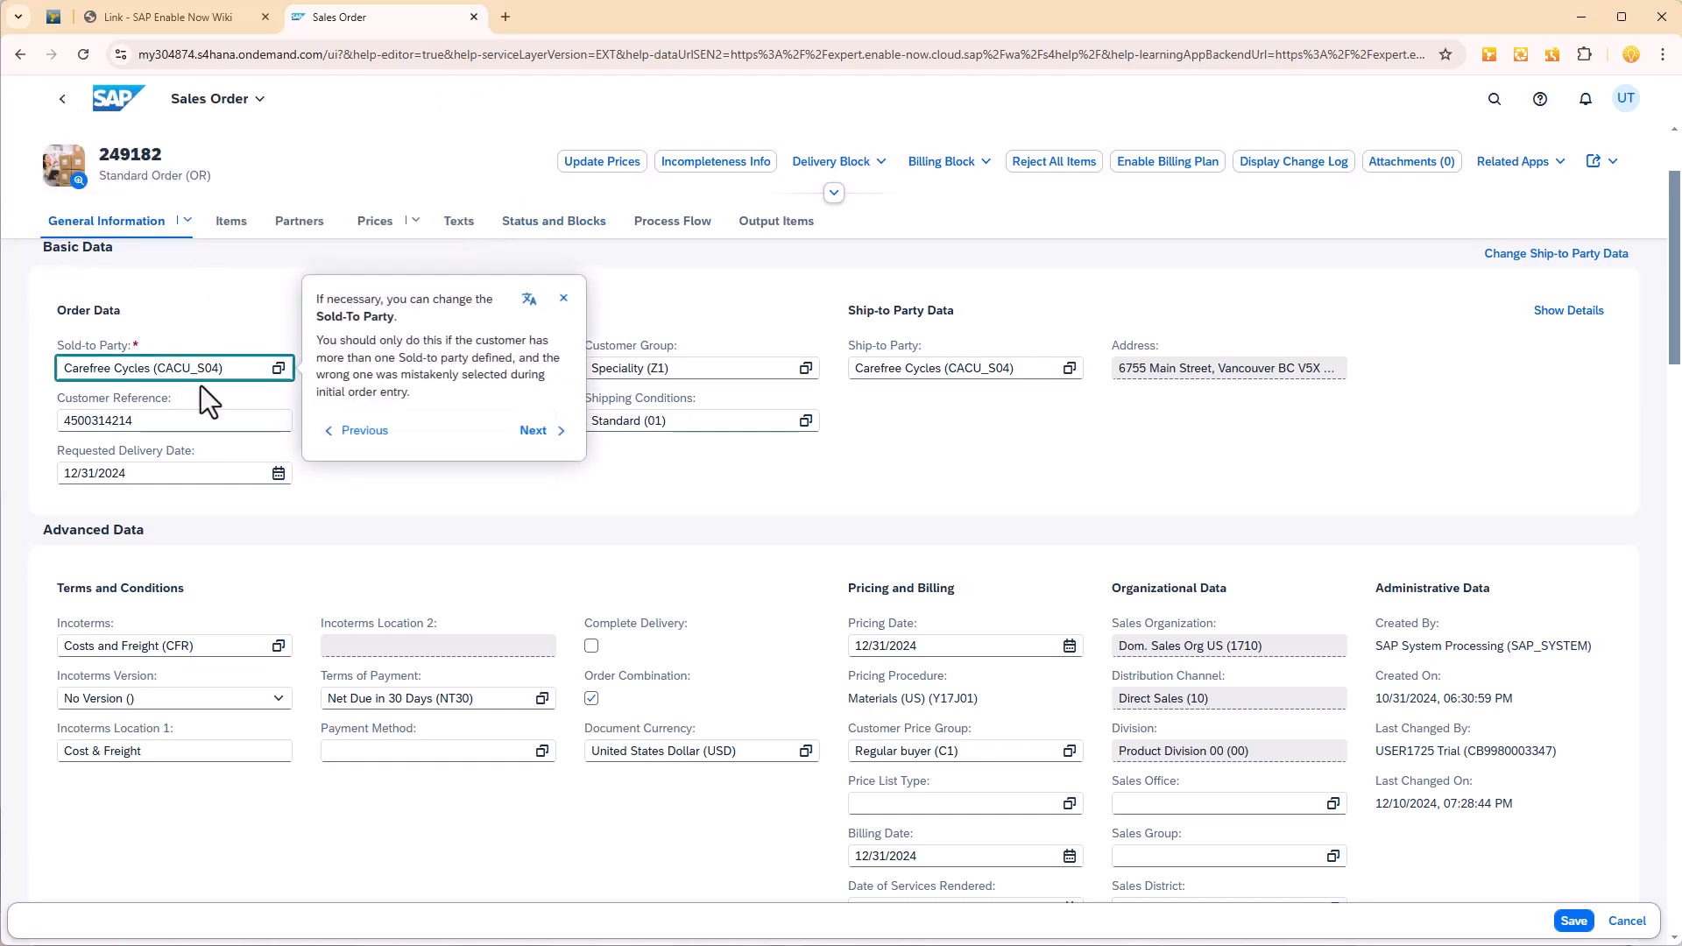
click(542, 434)
click(543, 452)
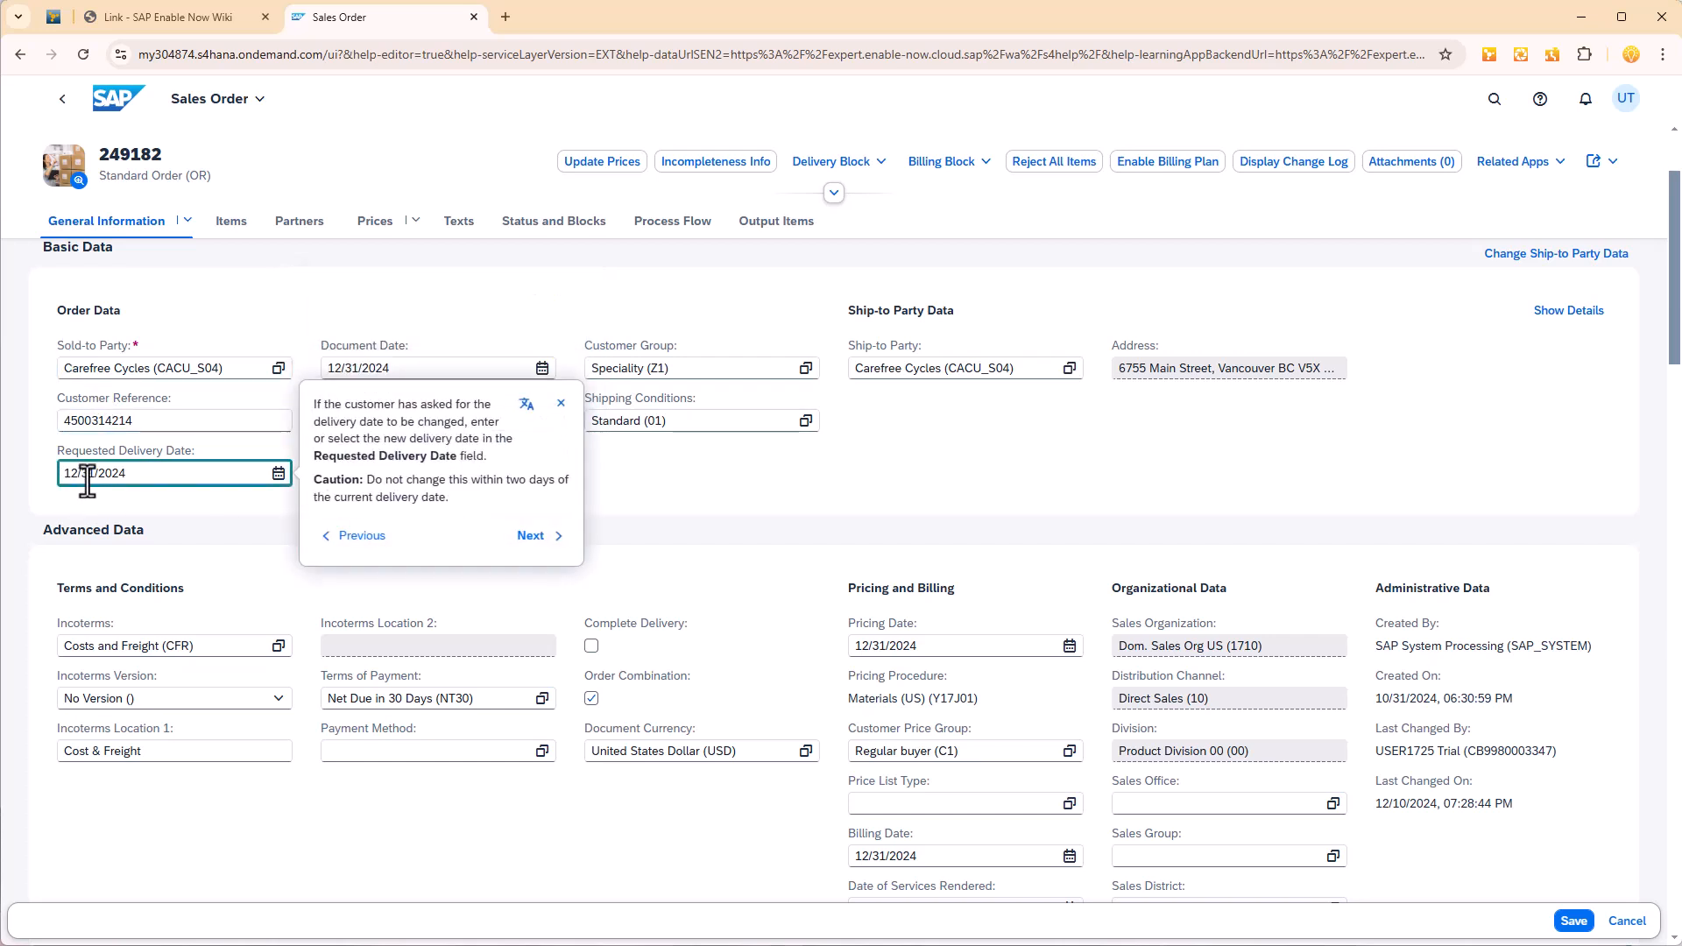
click(532, 538)
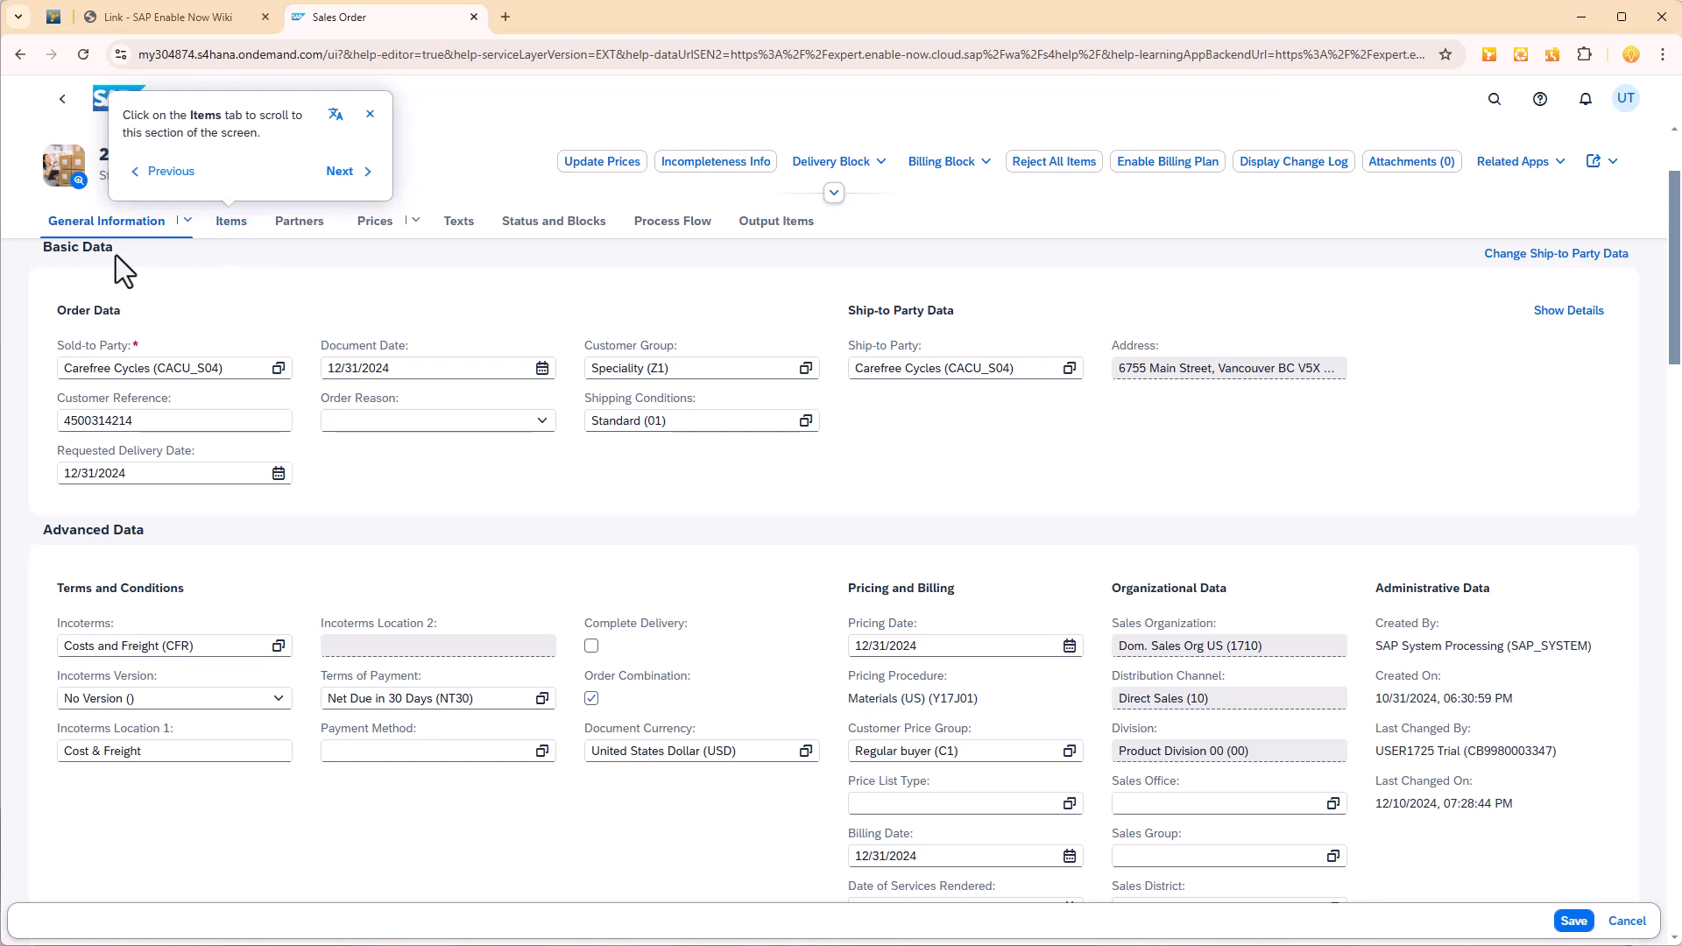
Close the running tour and open the Updating a Sales Order tour in the help editor.
click(371, 115)
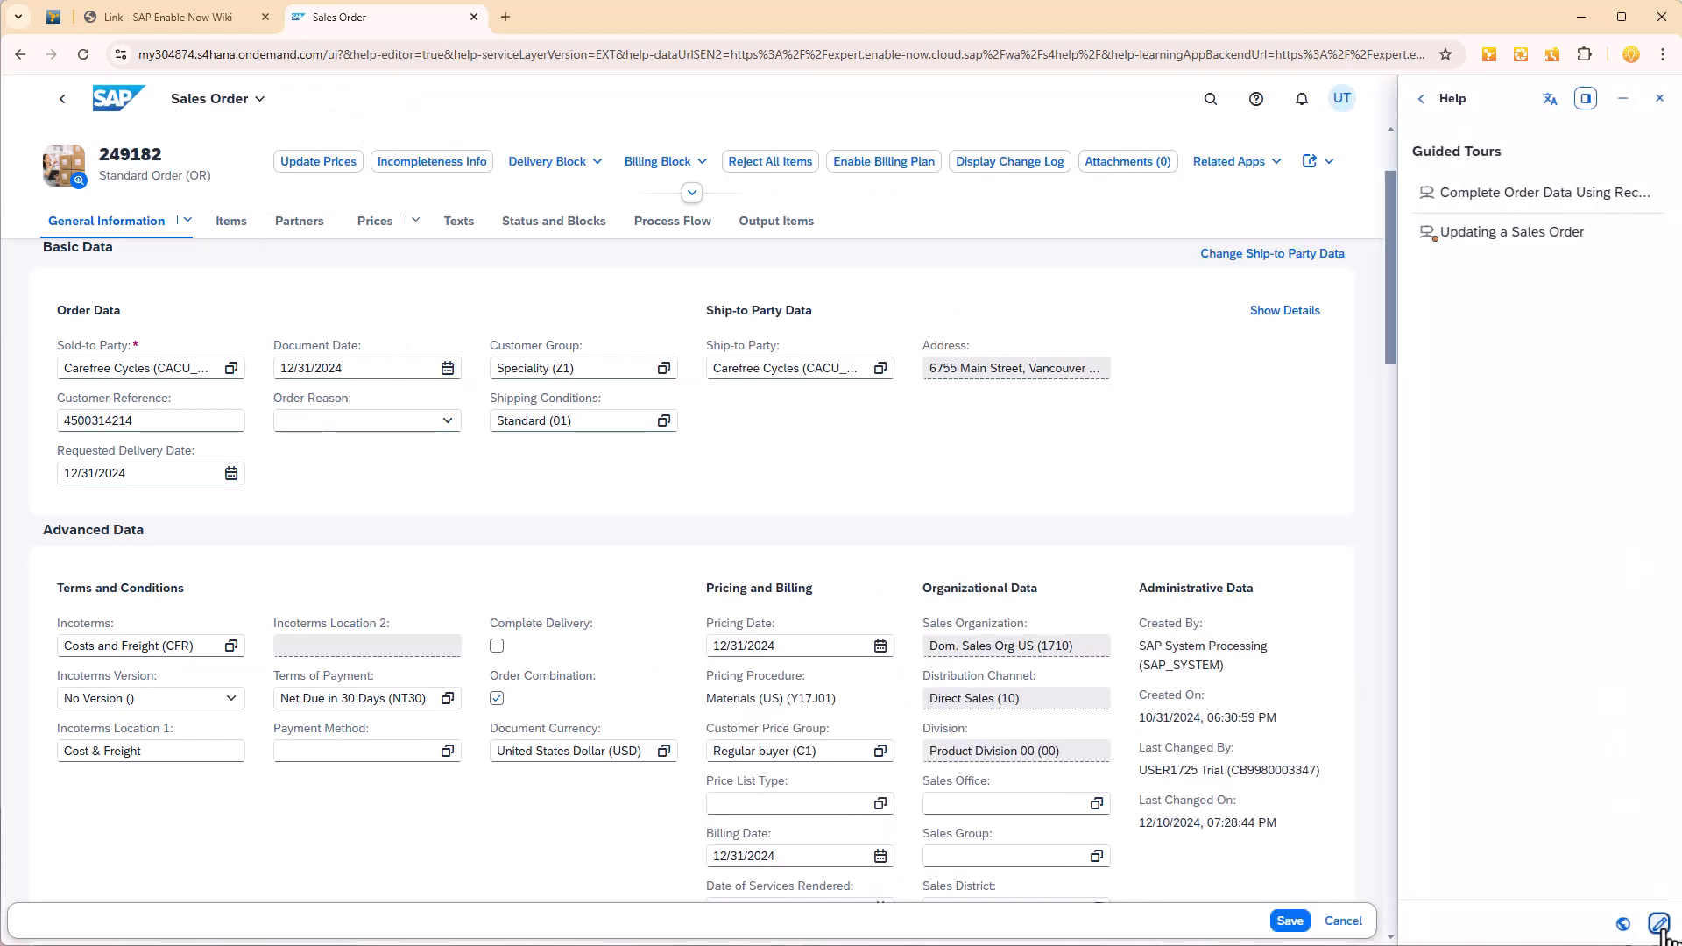
click(1663, 930)
click(1493, 203)
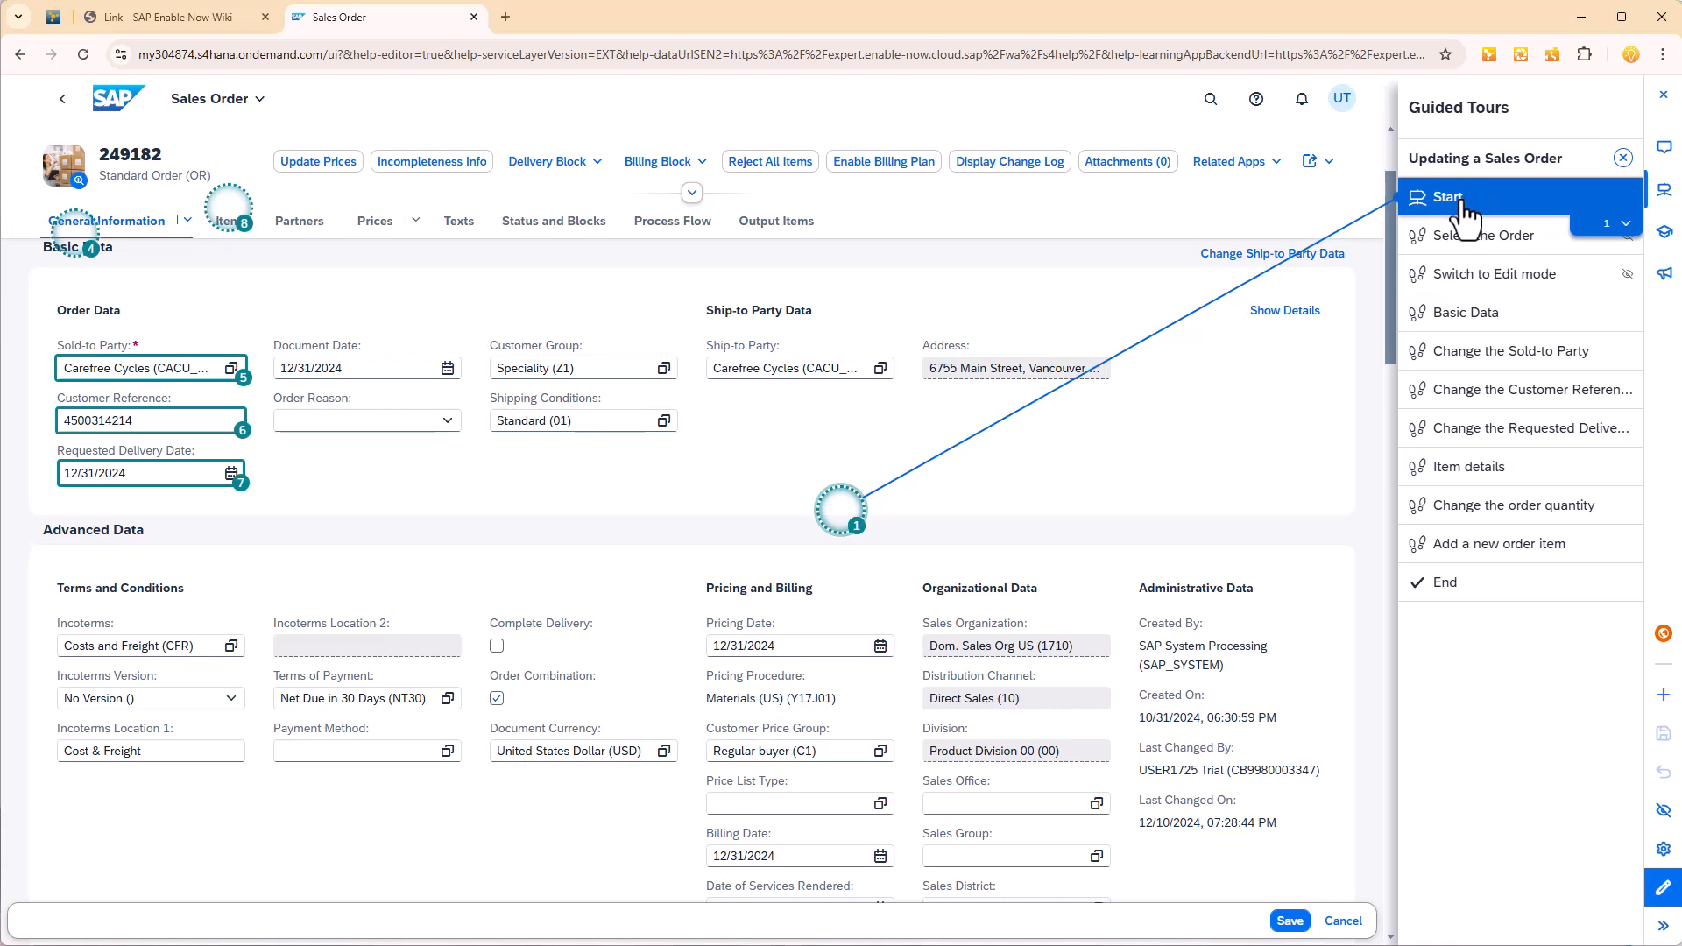
Review the Basic Data step's bubble text about skipping forward to Items, leaving the tile settings without applying changes.
right_click(1472, 312)
click(1315, 333)
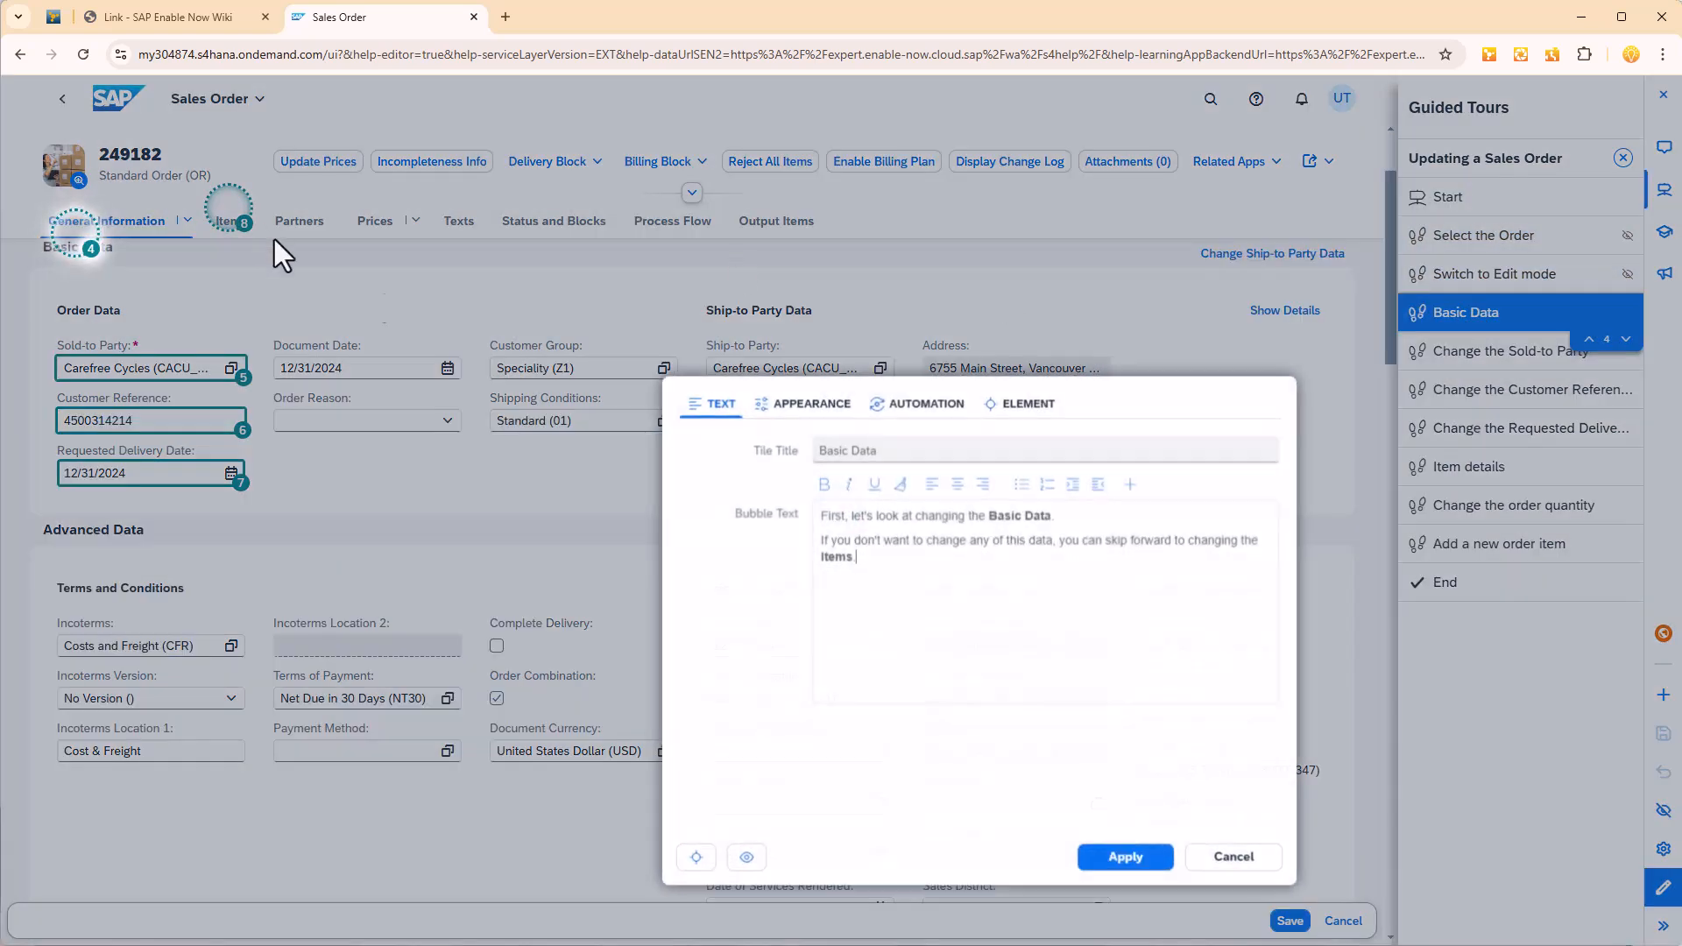
drag(879, 543, 1179, 548)
click(1227, 858)
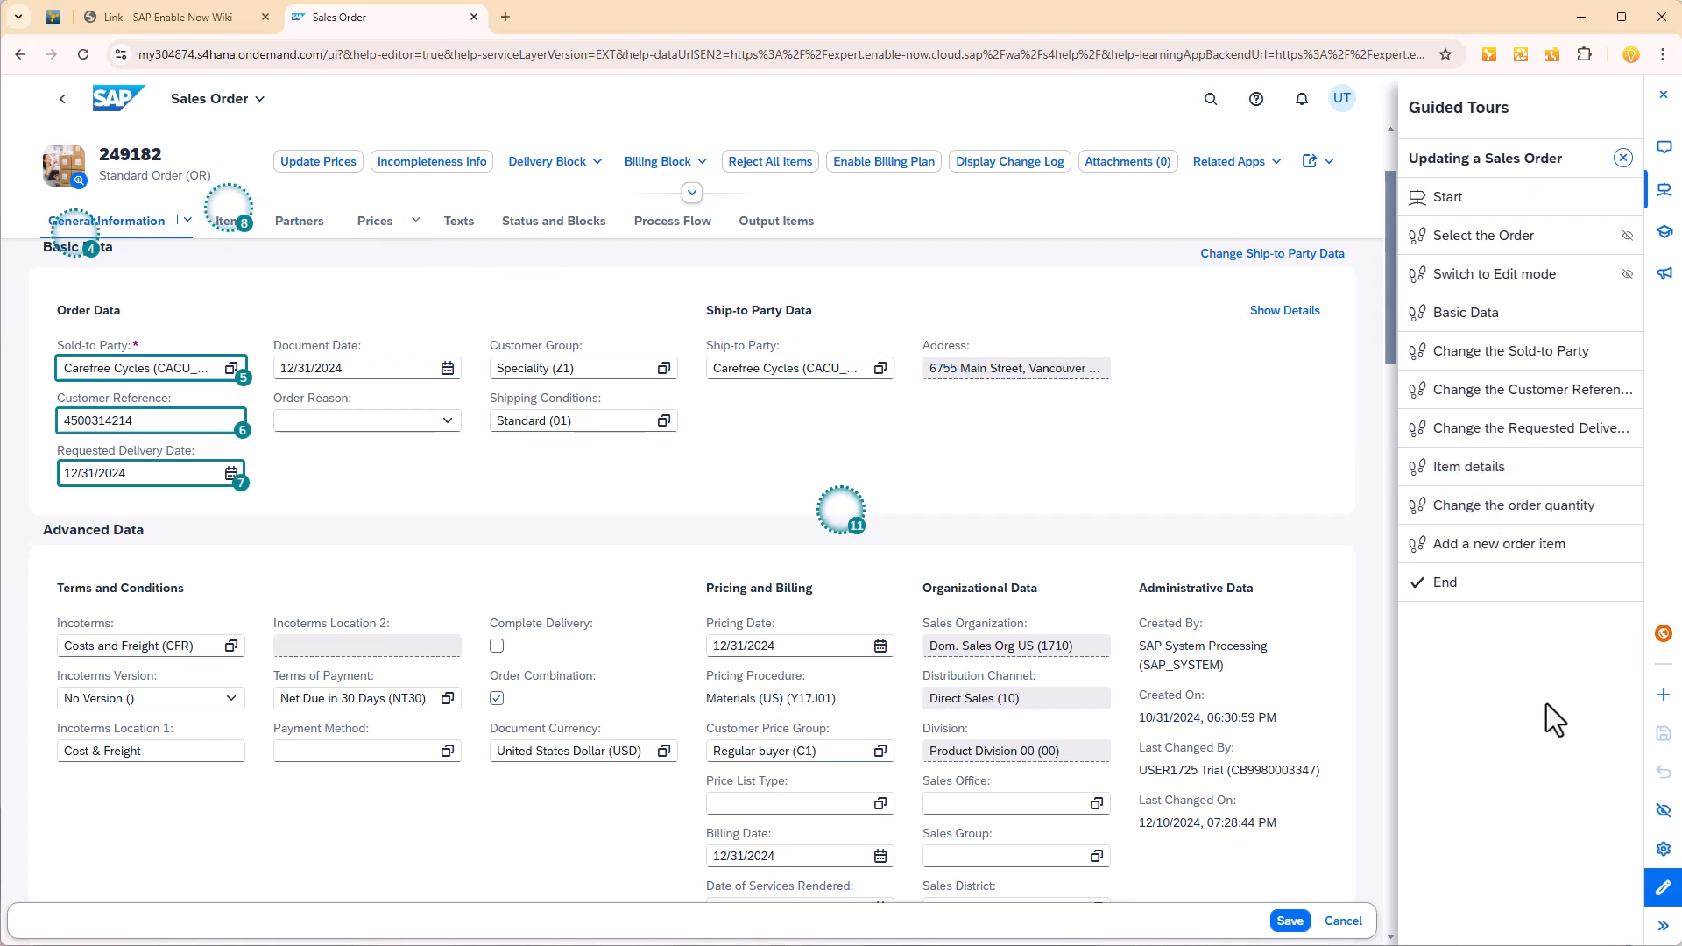
Copy the wiki example Help4.API.selectTourStep('MAC_XXXXXXXXXX') into a Notepad note and select its MAC_XXXXXXXXXX placeholder.
click(175, 15)
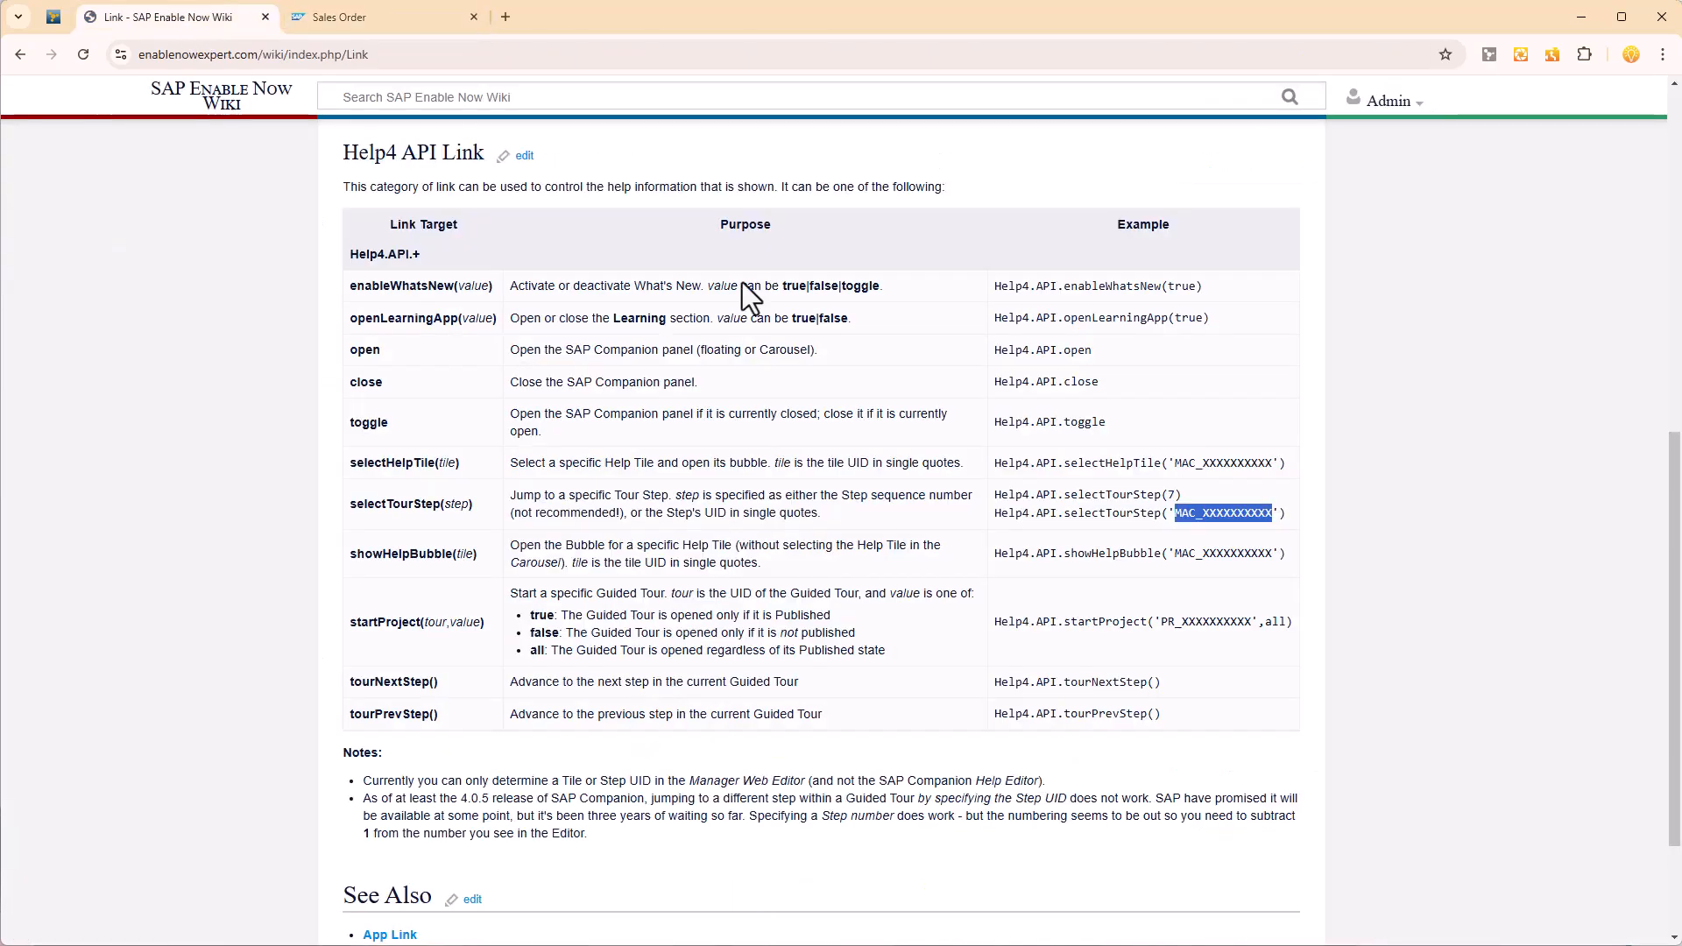
click(1030, 512)
drag(996, 513, 1289, 512)
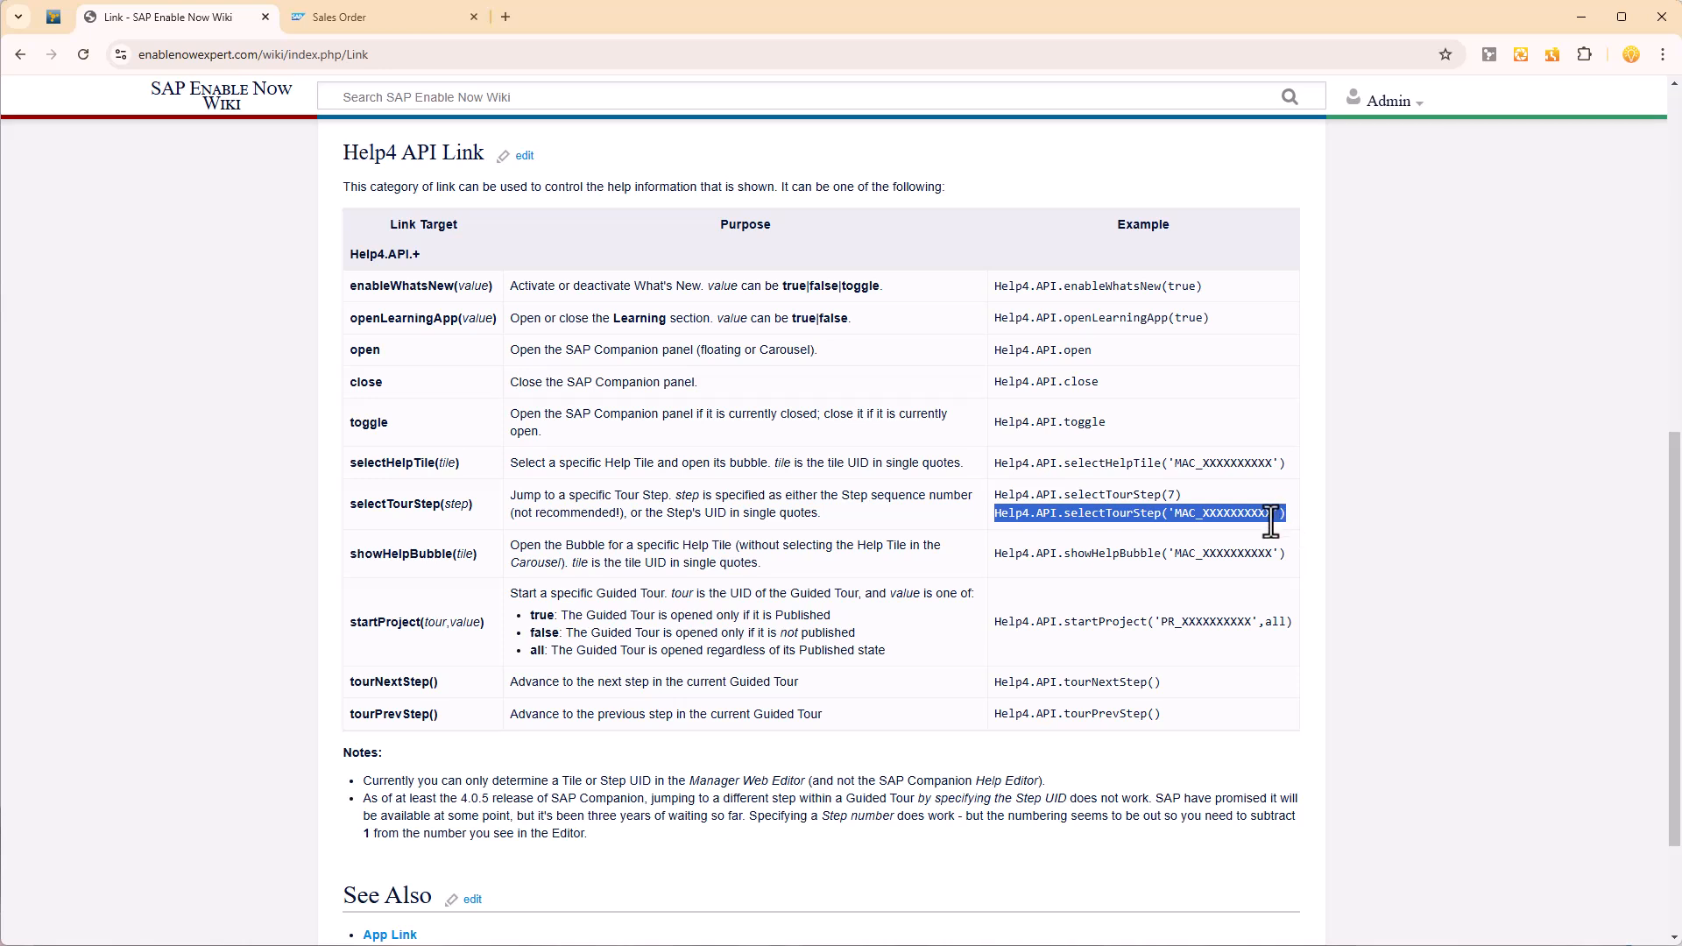
right_click(1270, 514)
click(1316, 534)
right_click(1076, 408)
click(1130, 531)
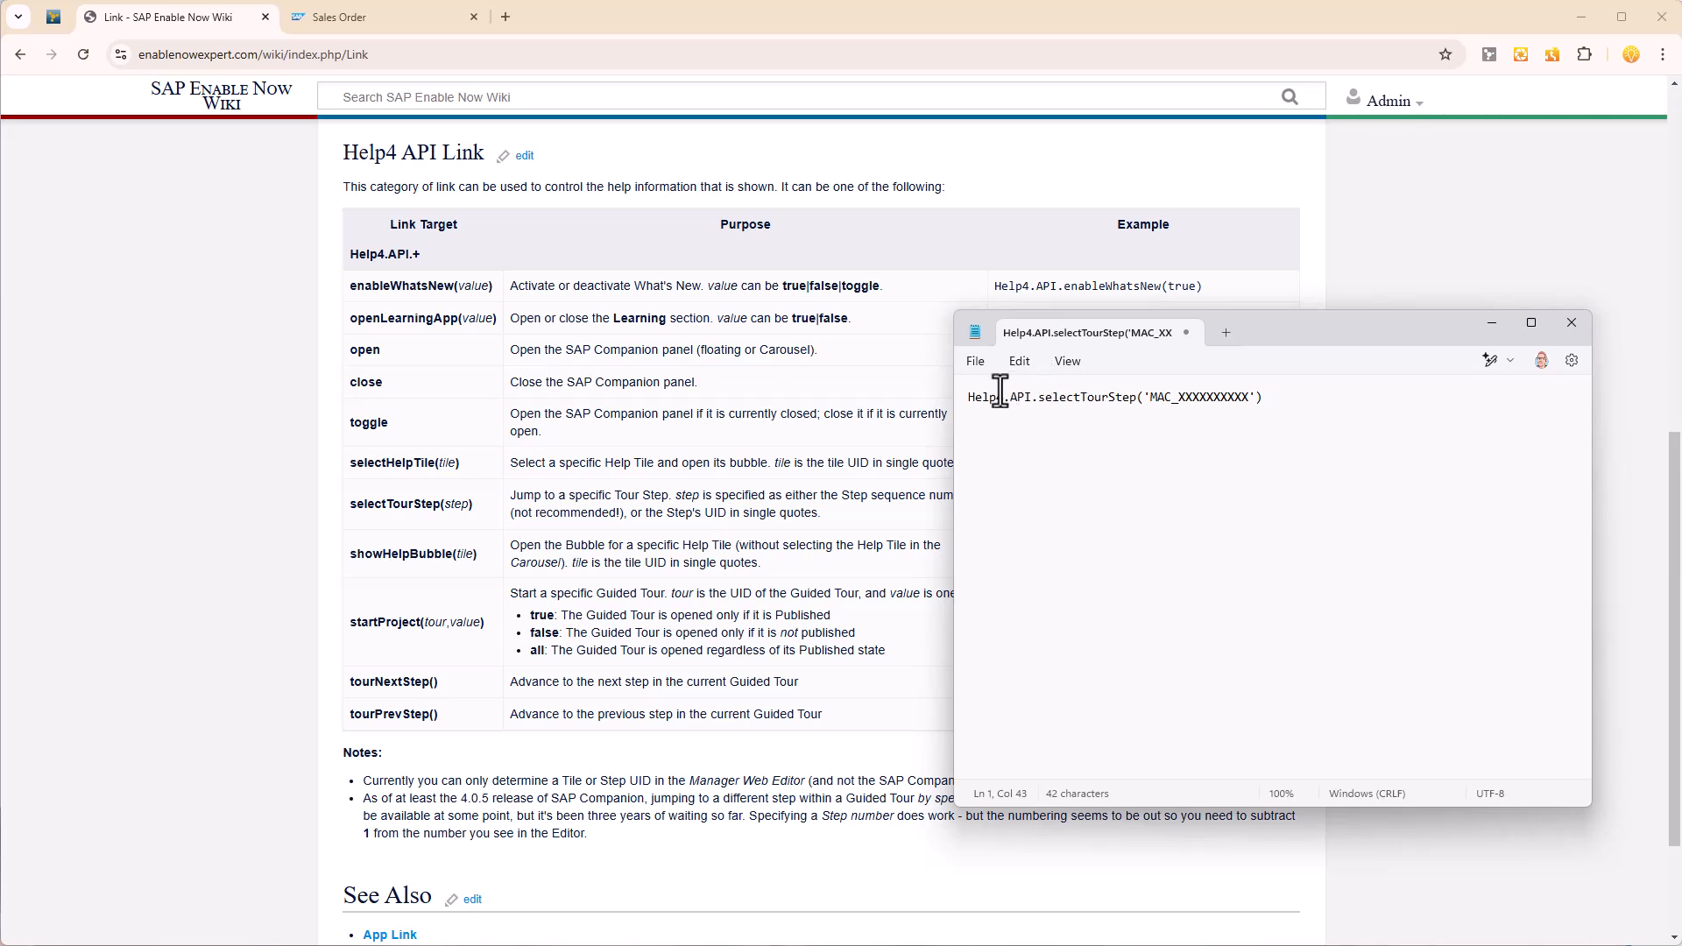
drag(1150, 398, 1249, 404)
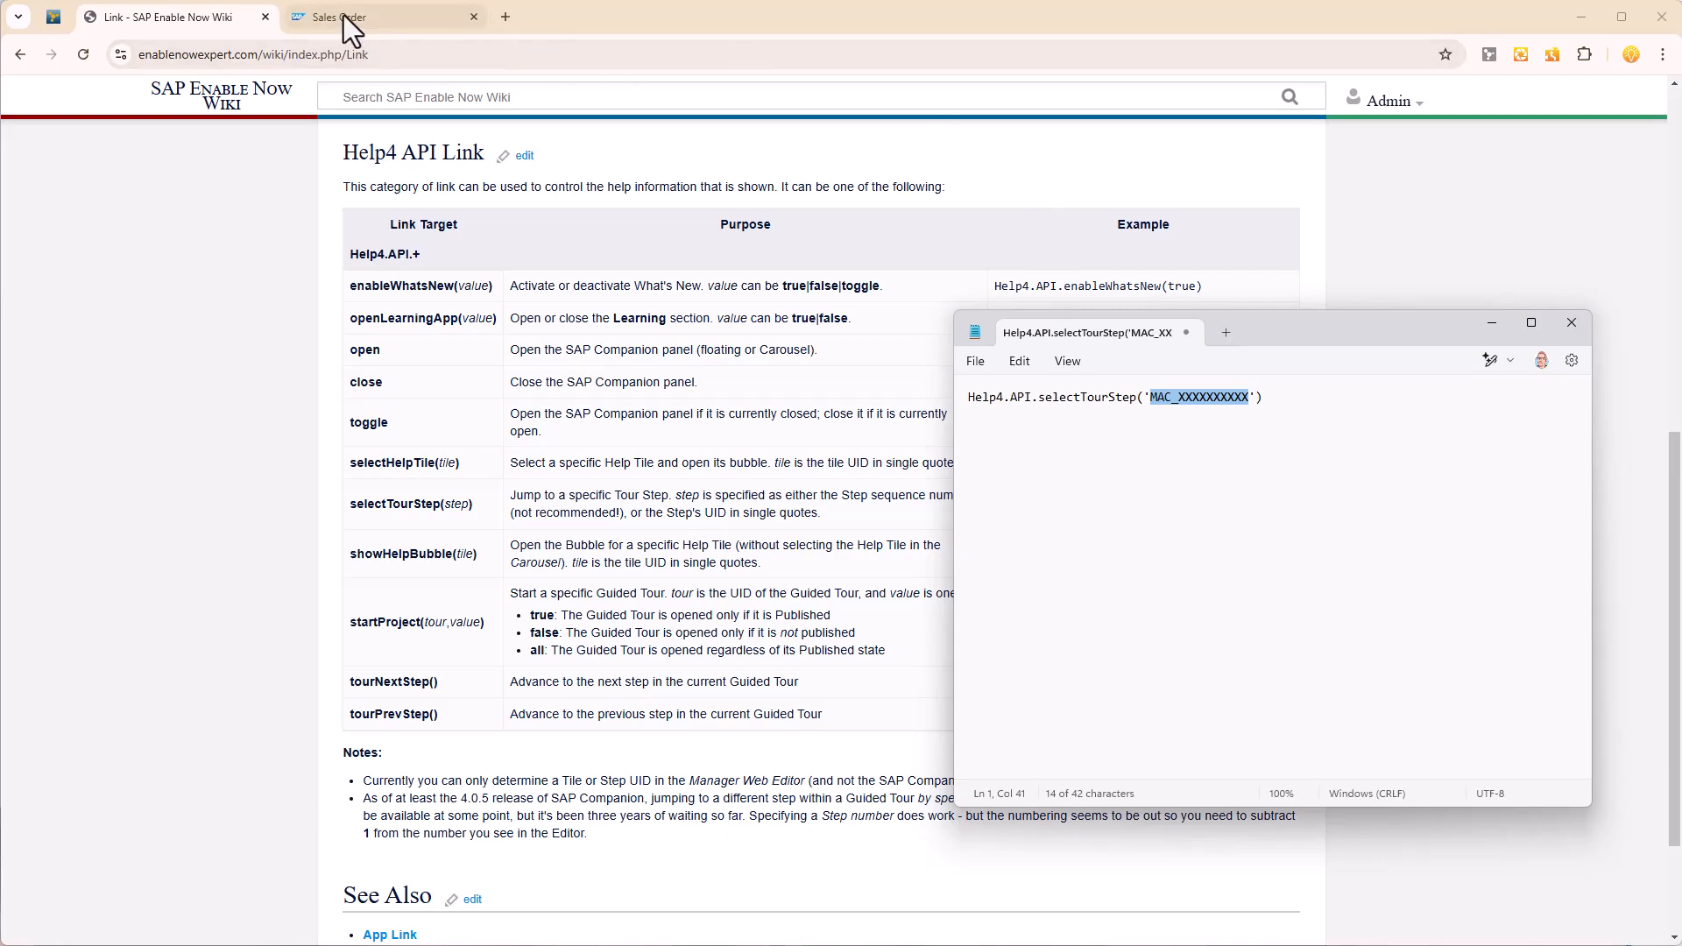
Return to the Sales Order page and check the Item details step's text and element settings for a UID, without applying changes.
click(411, 17)
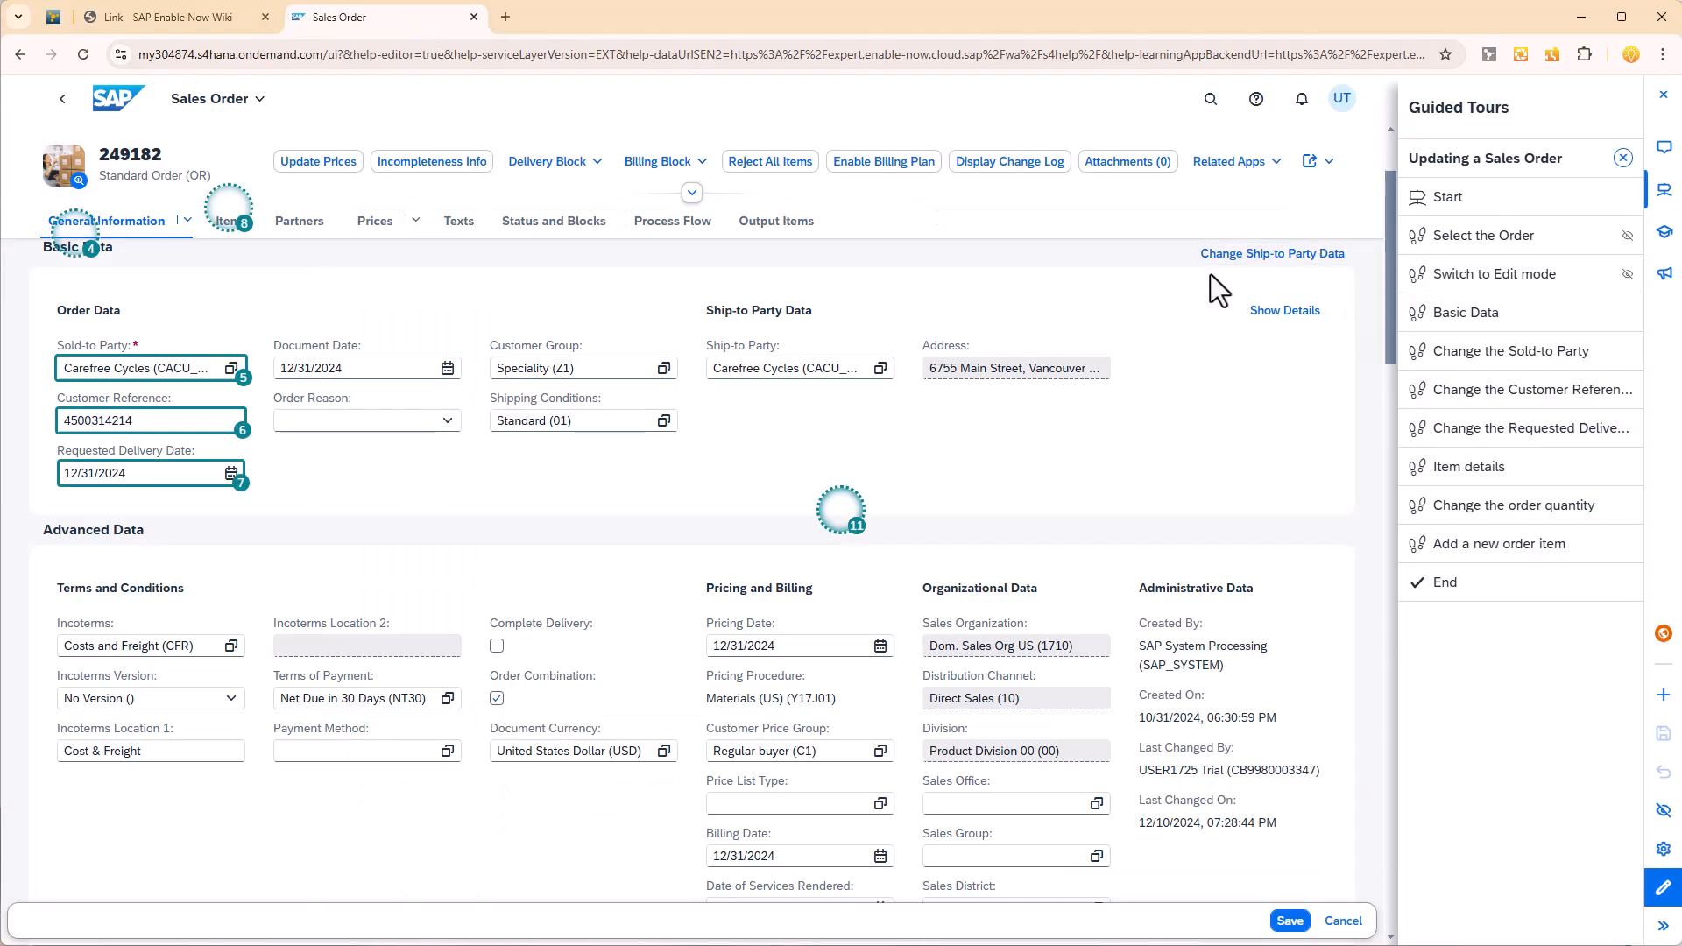
mouse_move(1530, 470)
right_click(1475, 486)
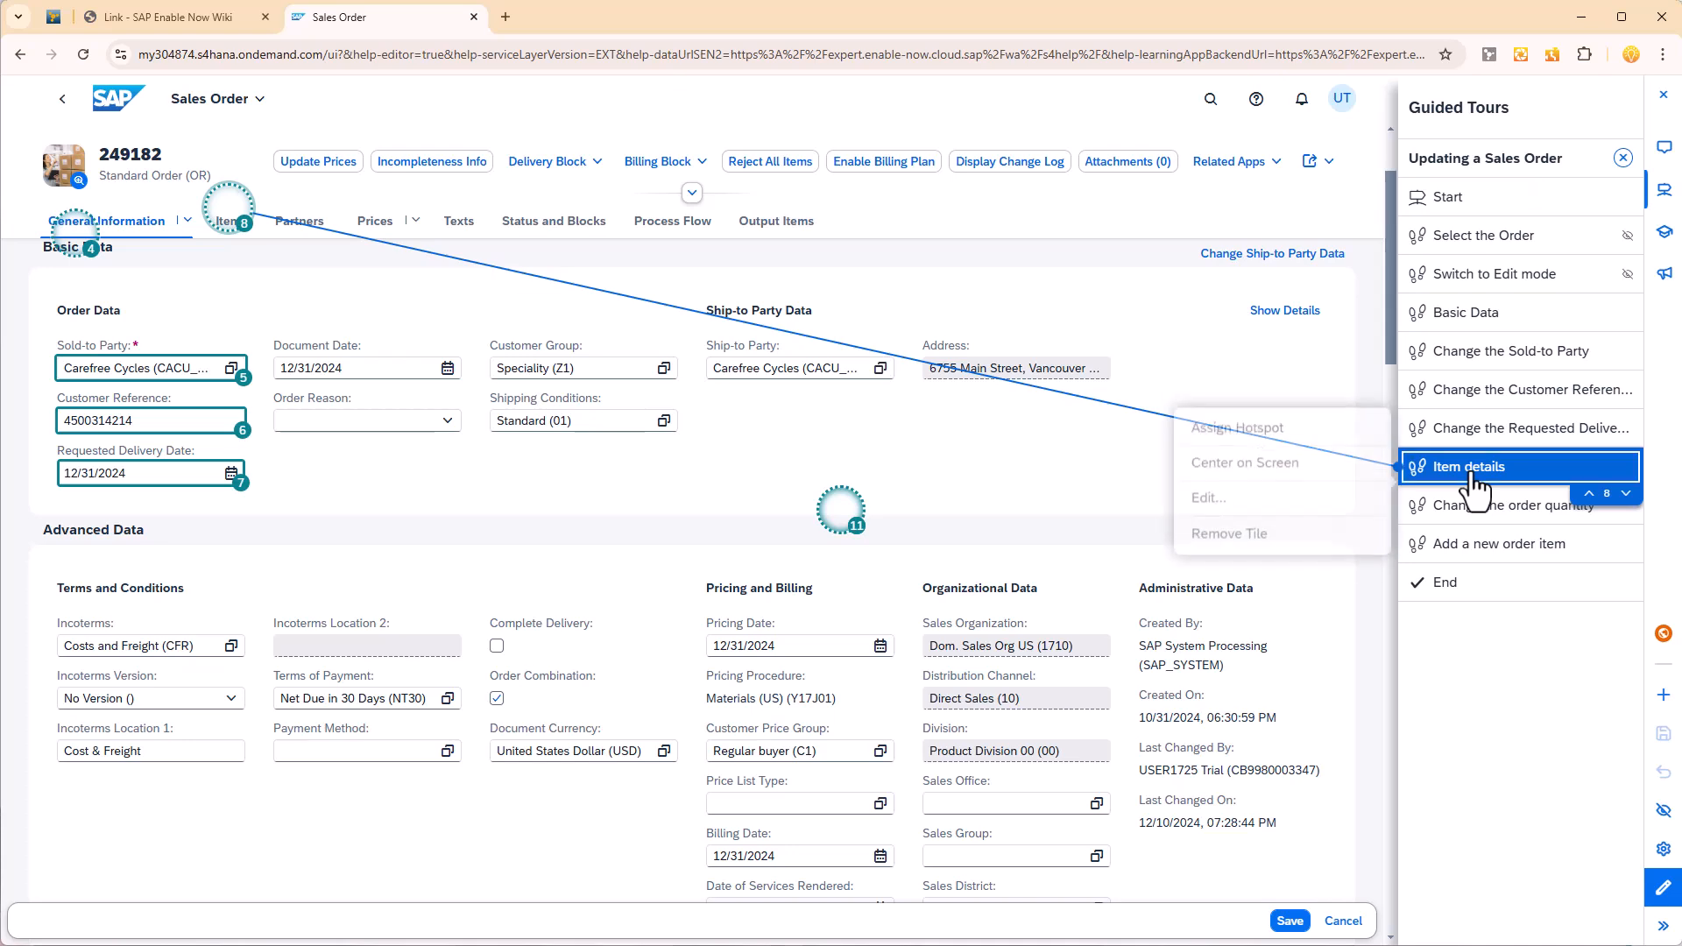
click(1290, 480)
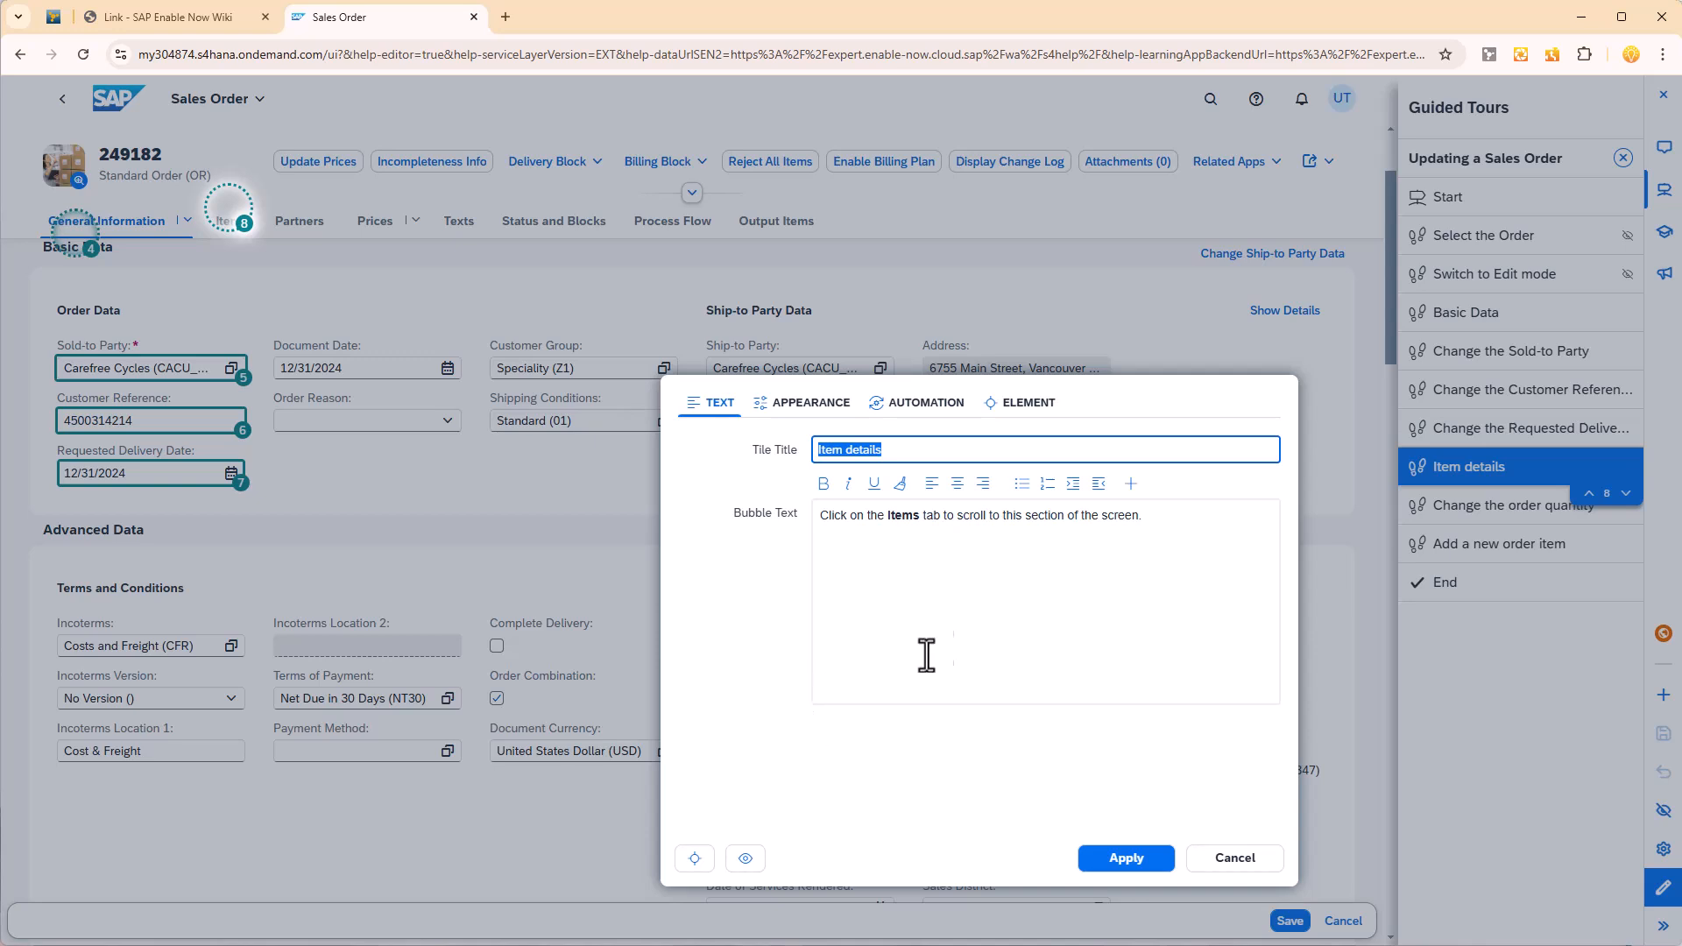
click(1032, 412)
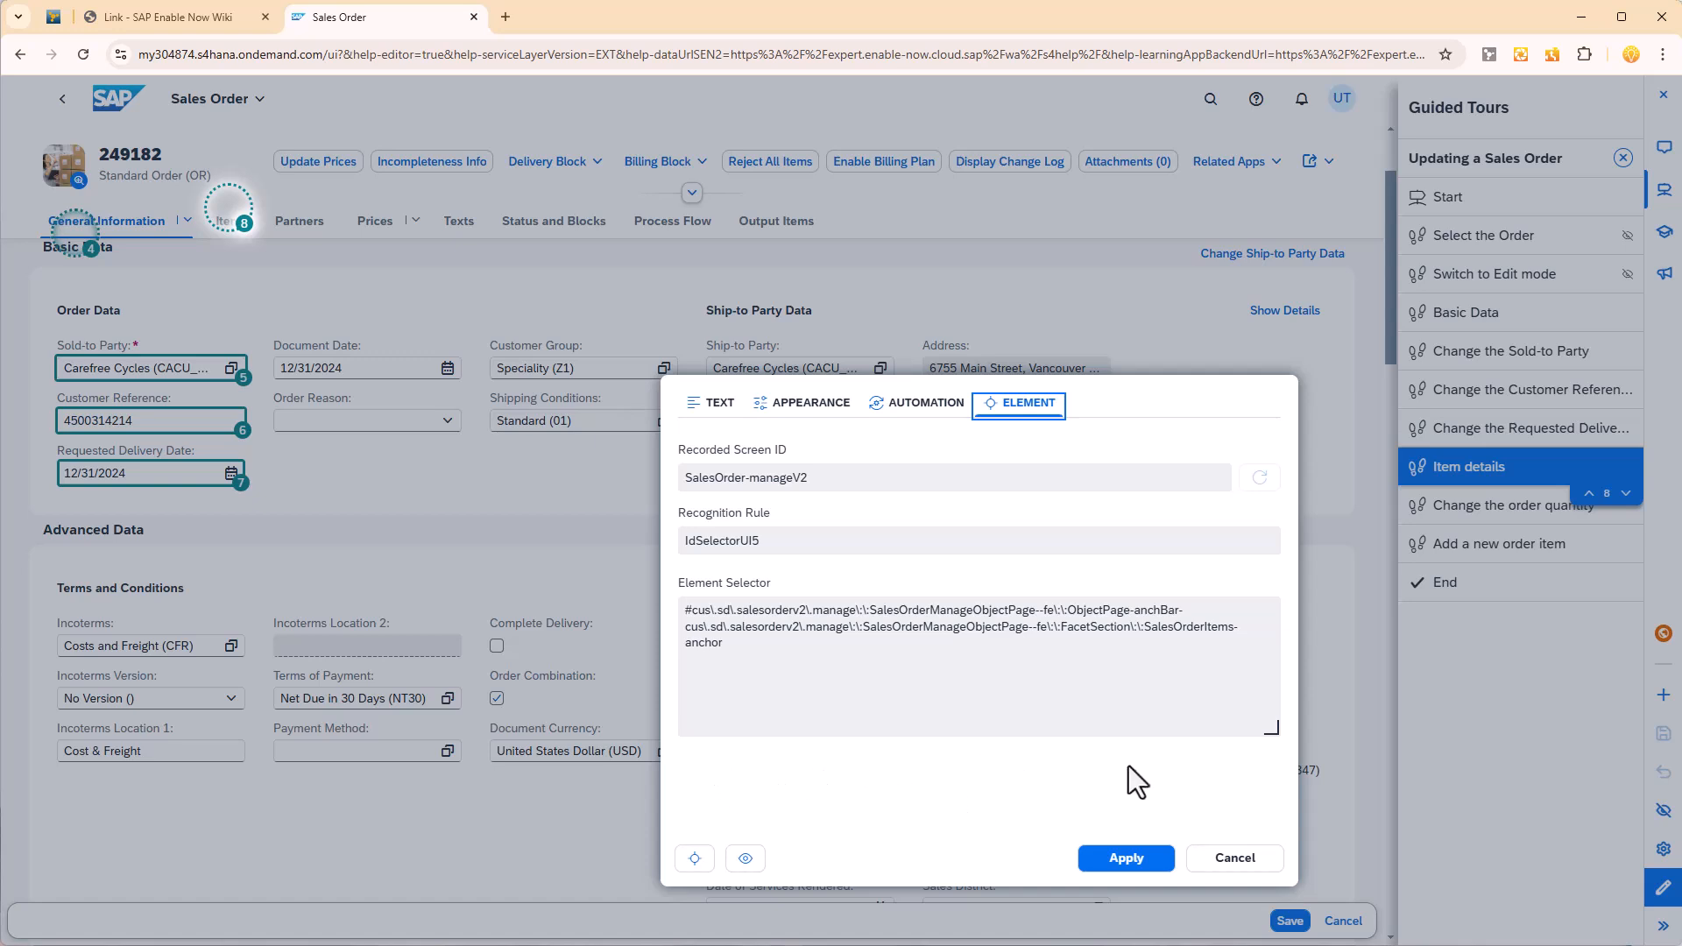
click(1249, 872)
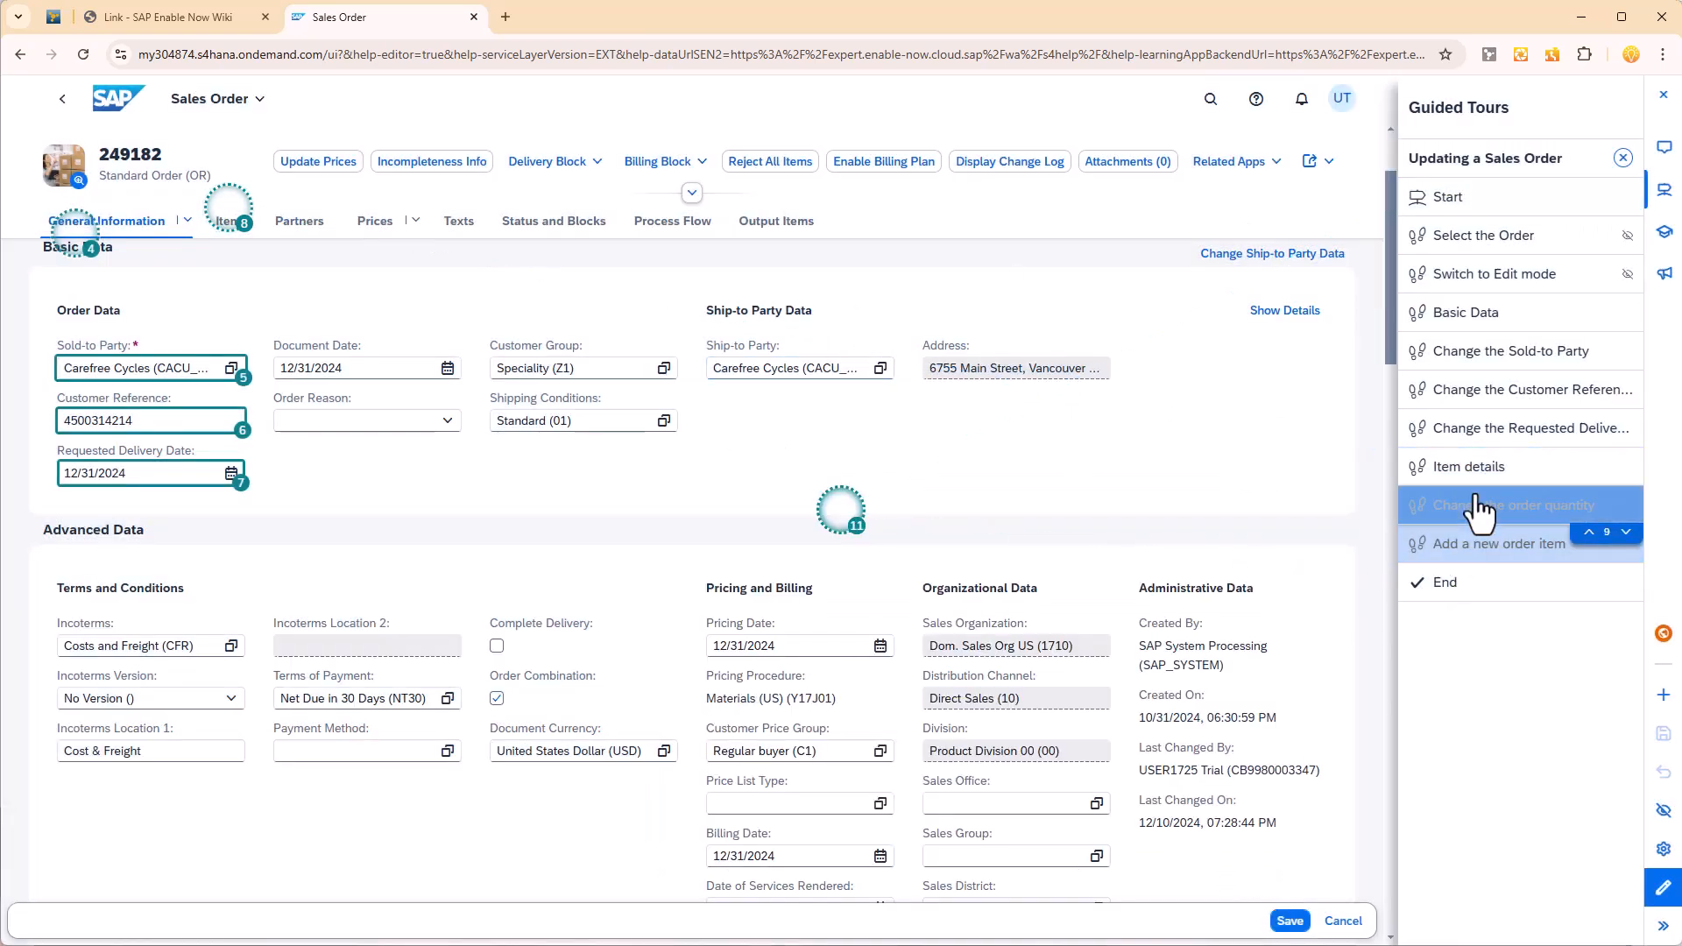
Open the Updating a Sales Order tour in the Manager web editor and show the Item details step's properties.
click(1664, 850)
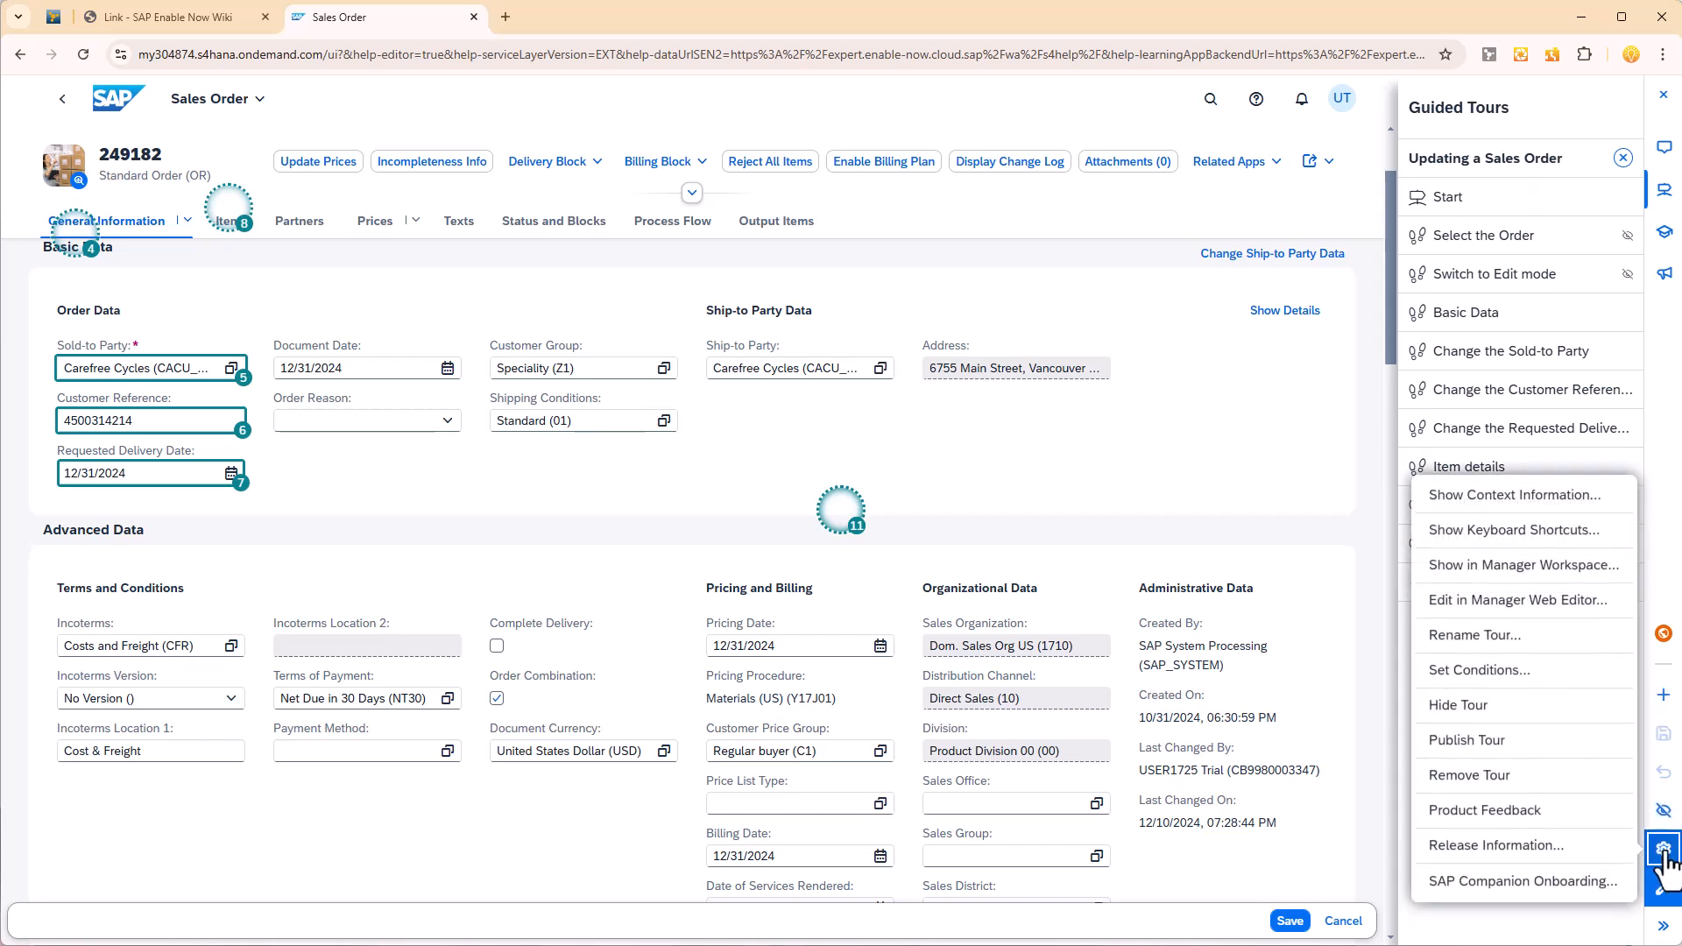
click(1496, 606)
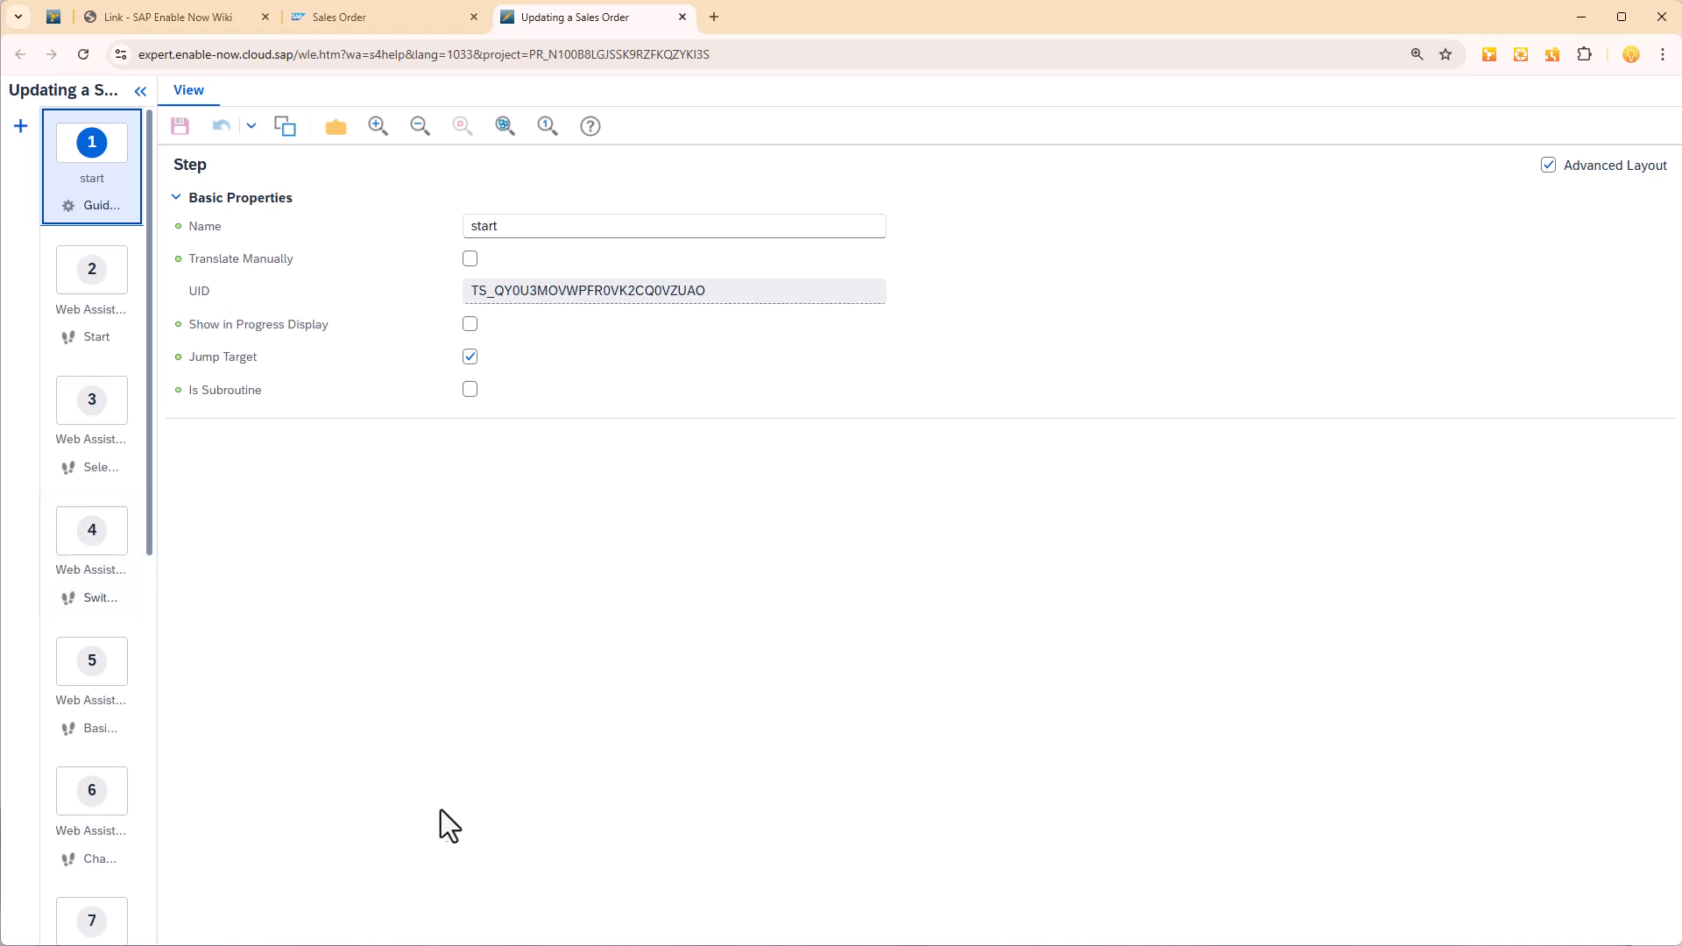
scroll(153, 491, down, 7)
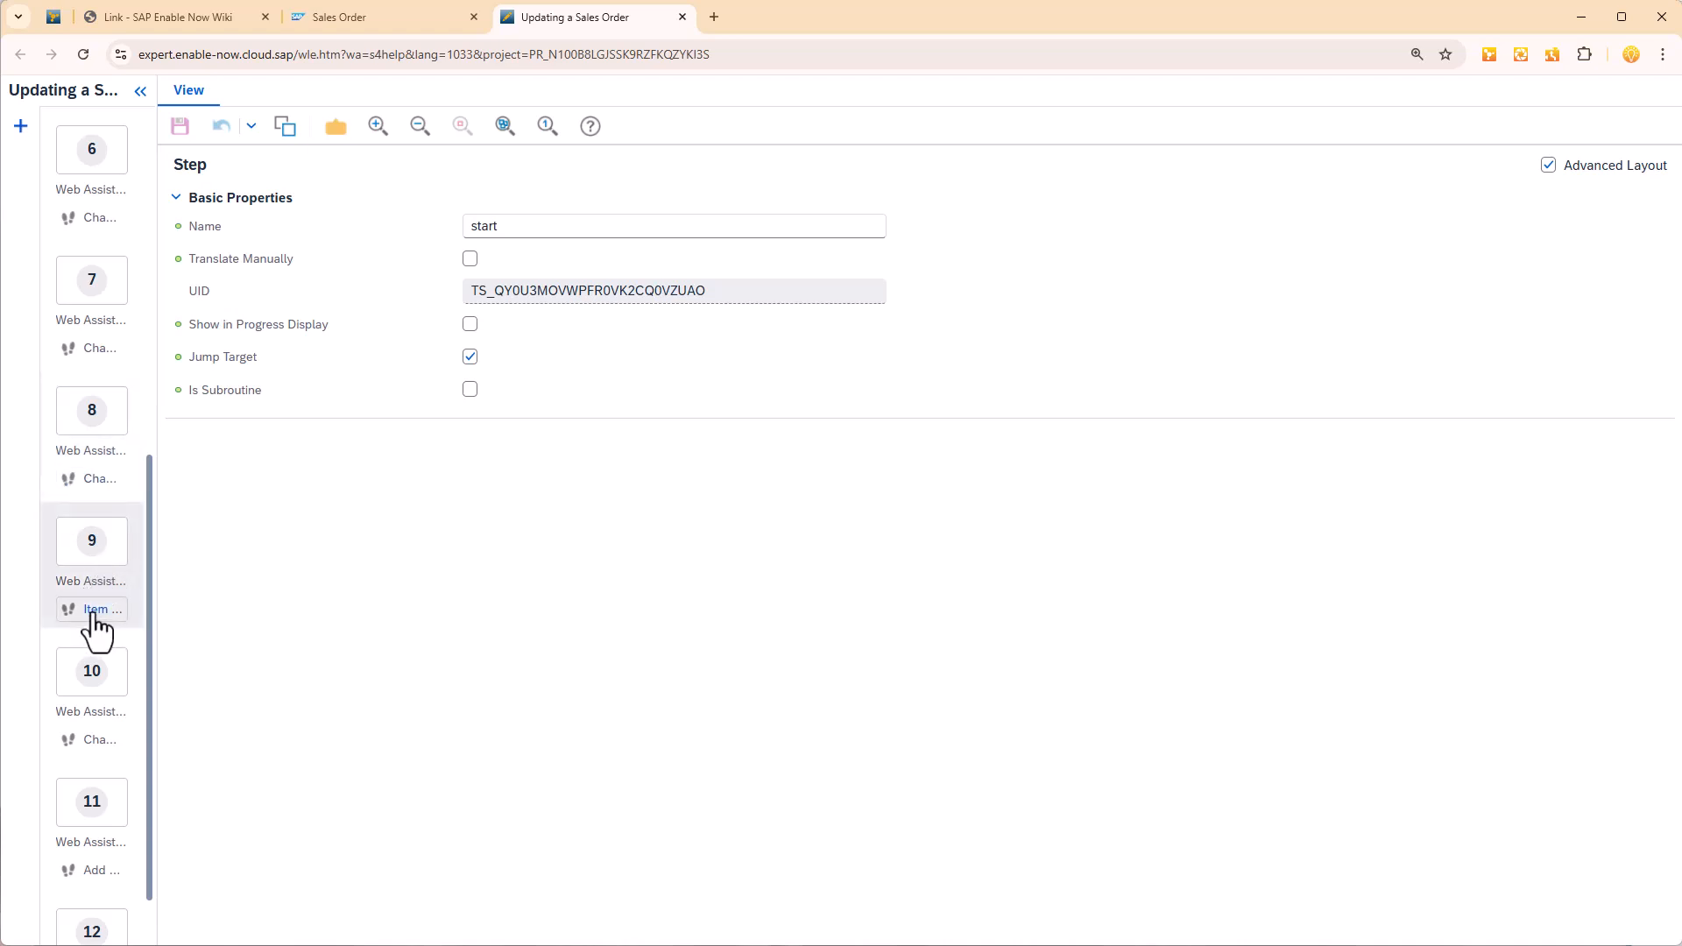
click(96, 614)
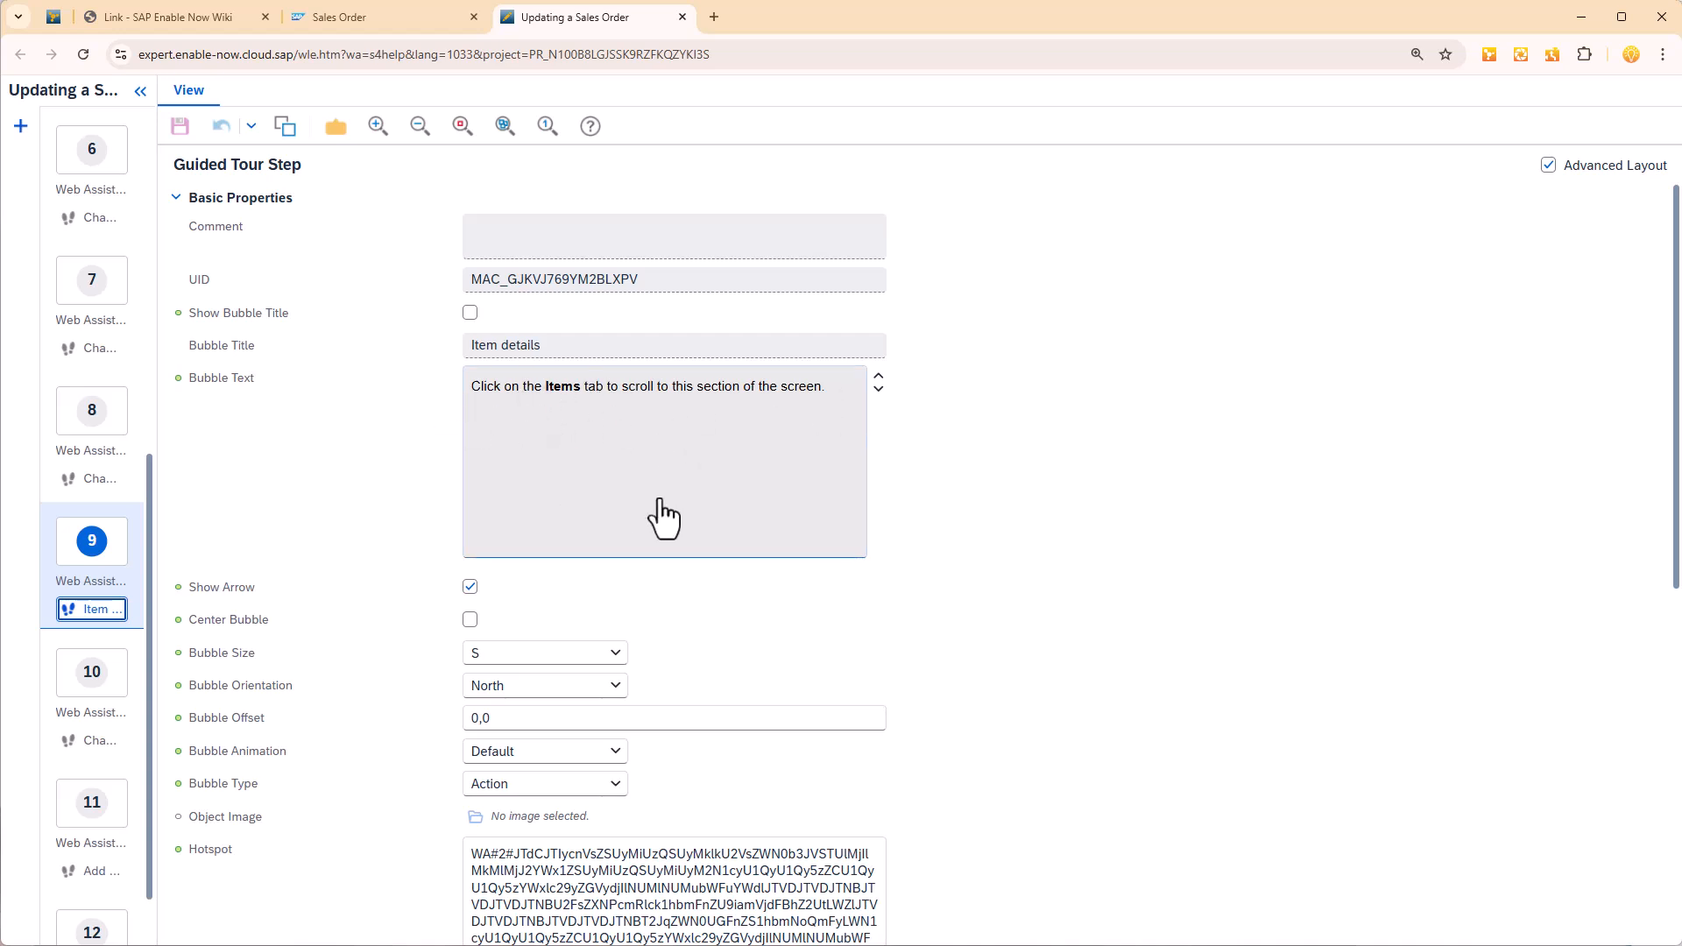
Compare the Item details step's UID with the MAC_ placeholder in the Notepad command.
click(189, 282)
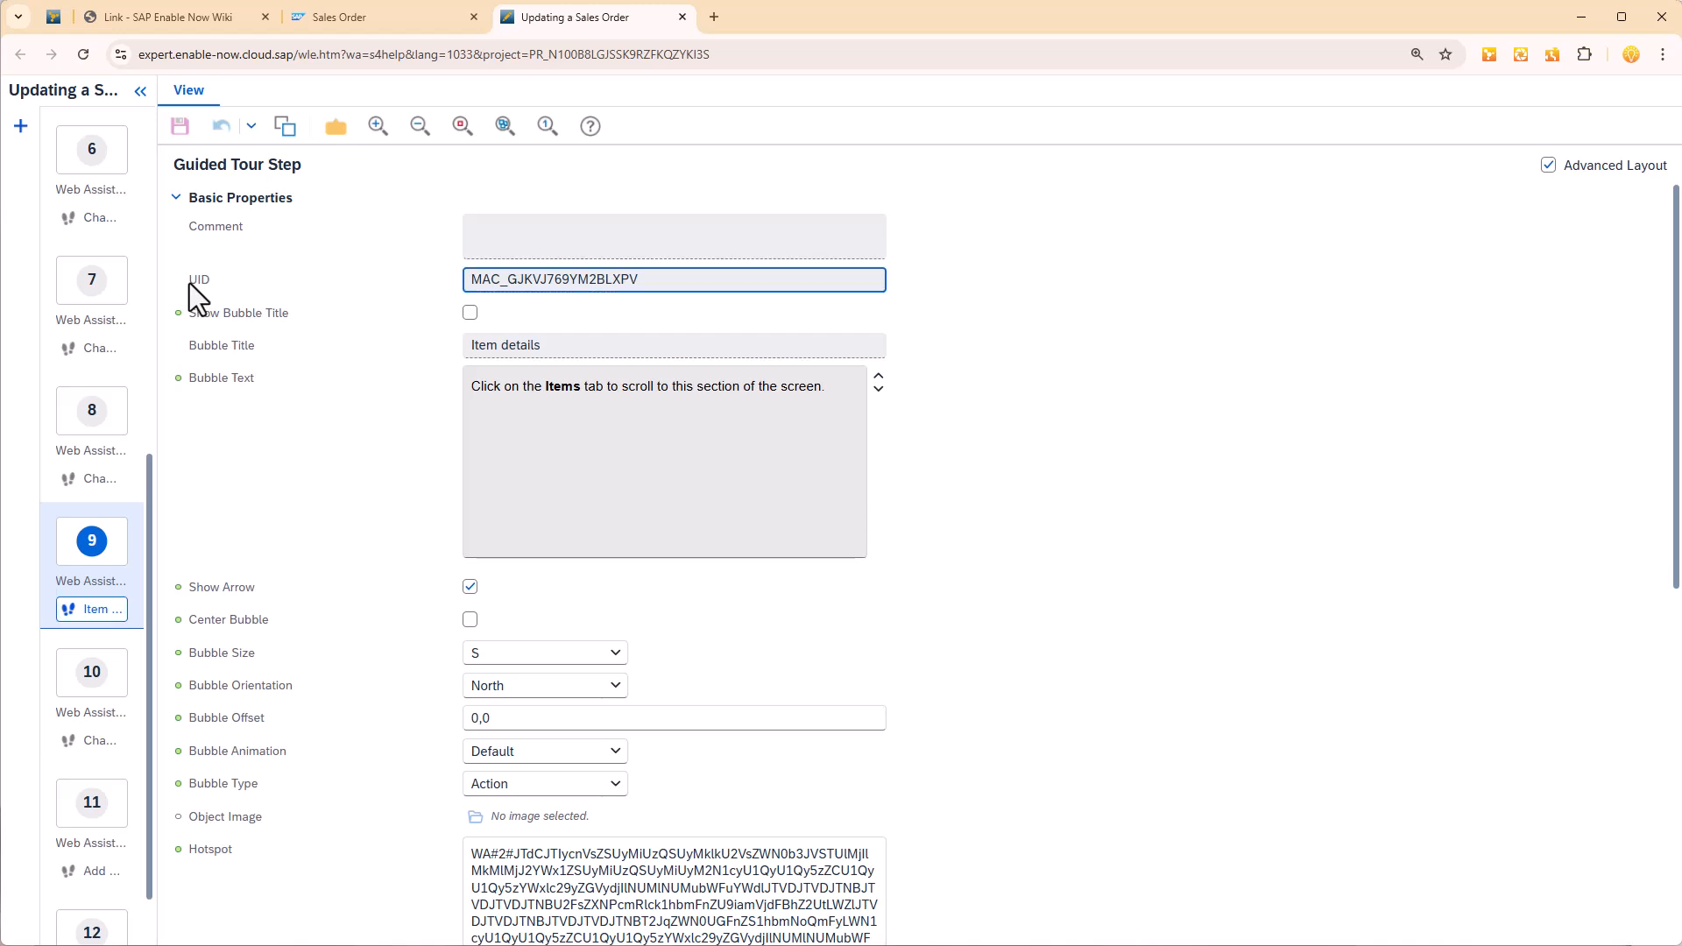
click(487, 278)
double_click(487, 279)
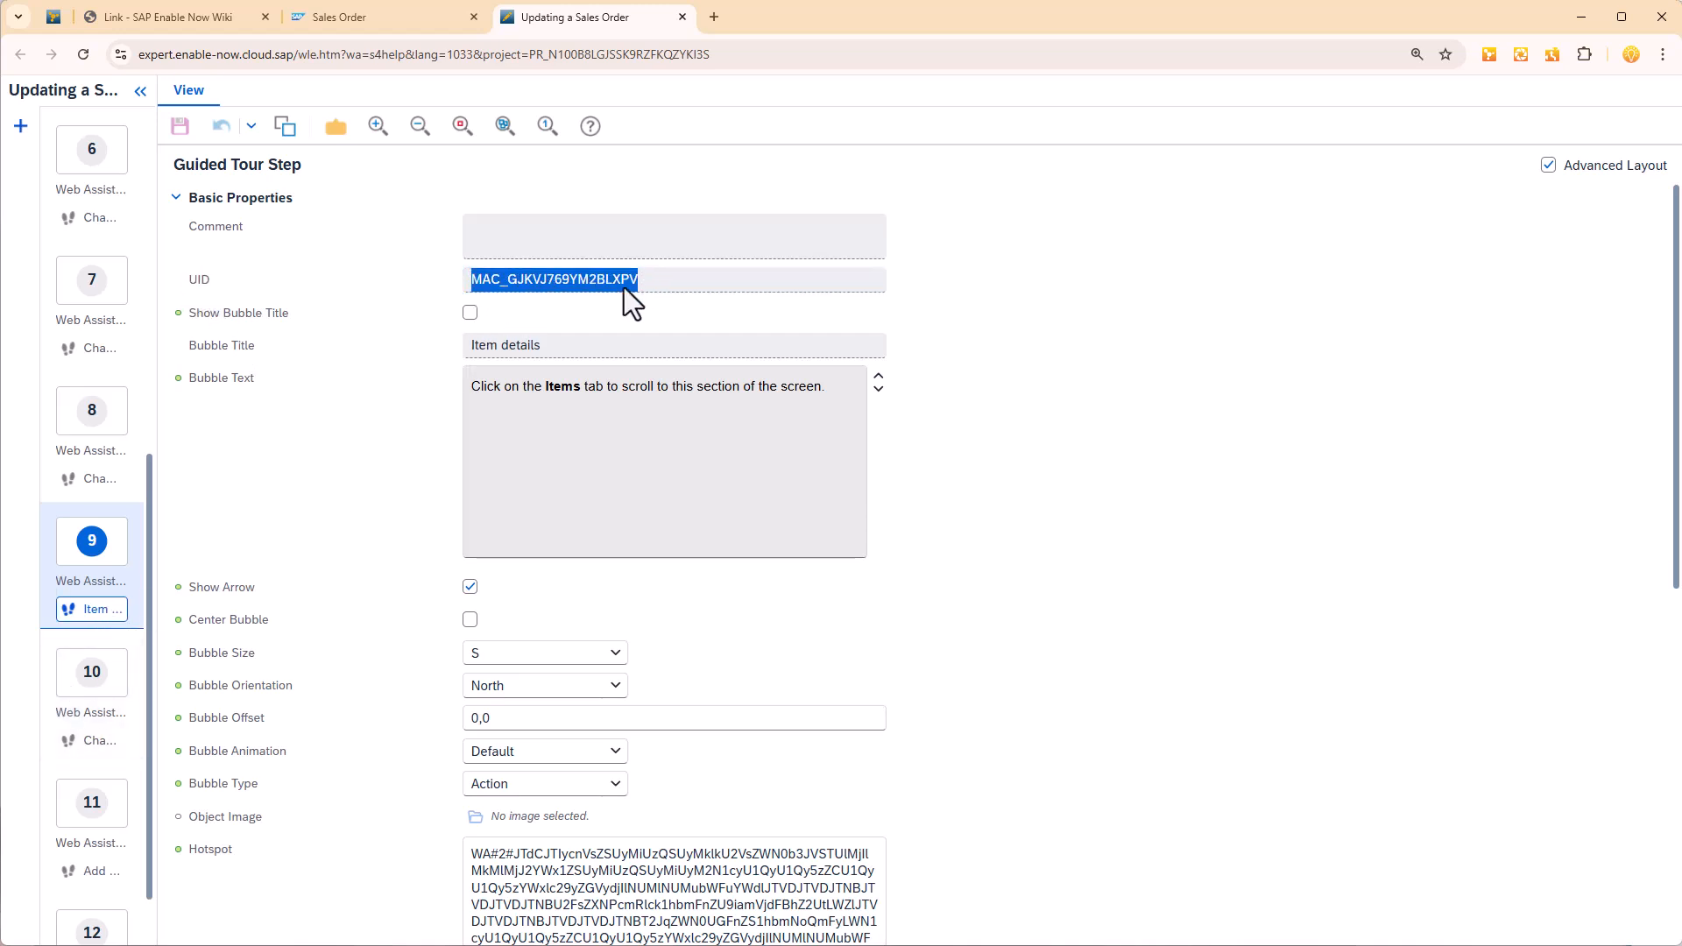
click(503, 288)
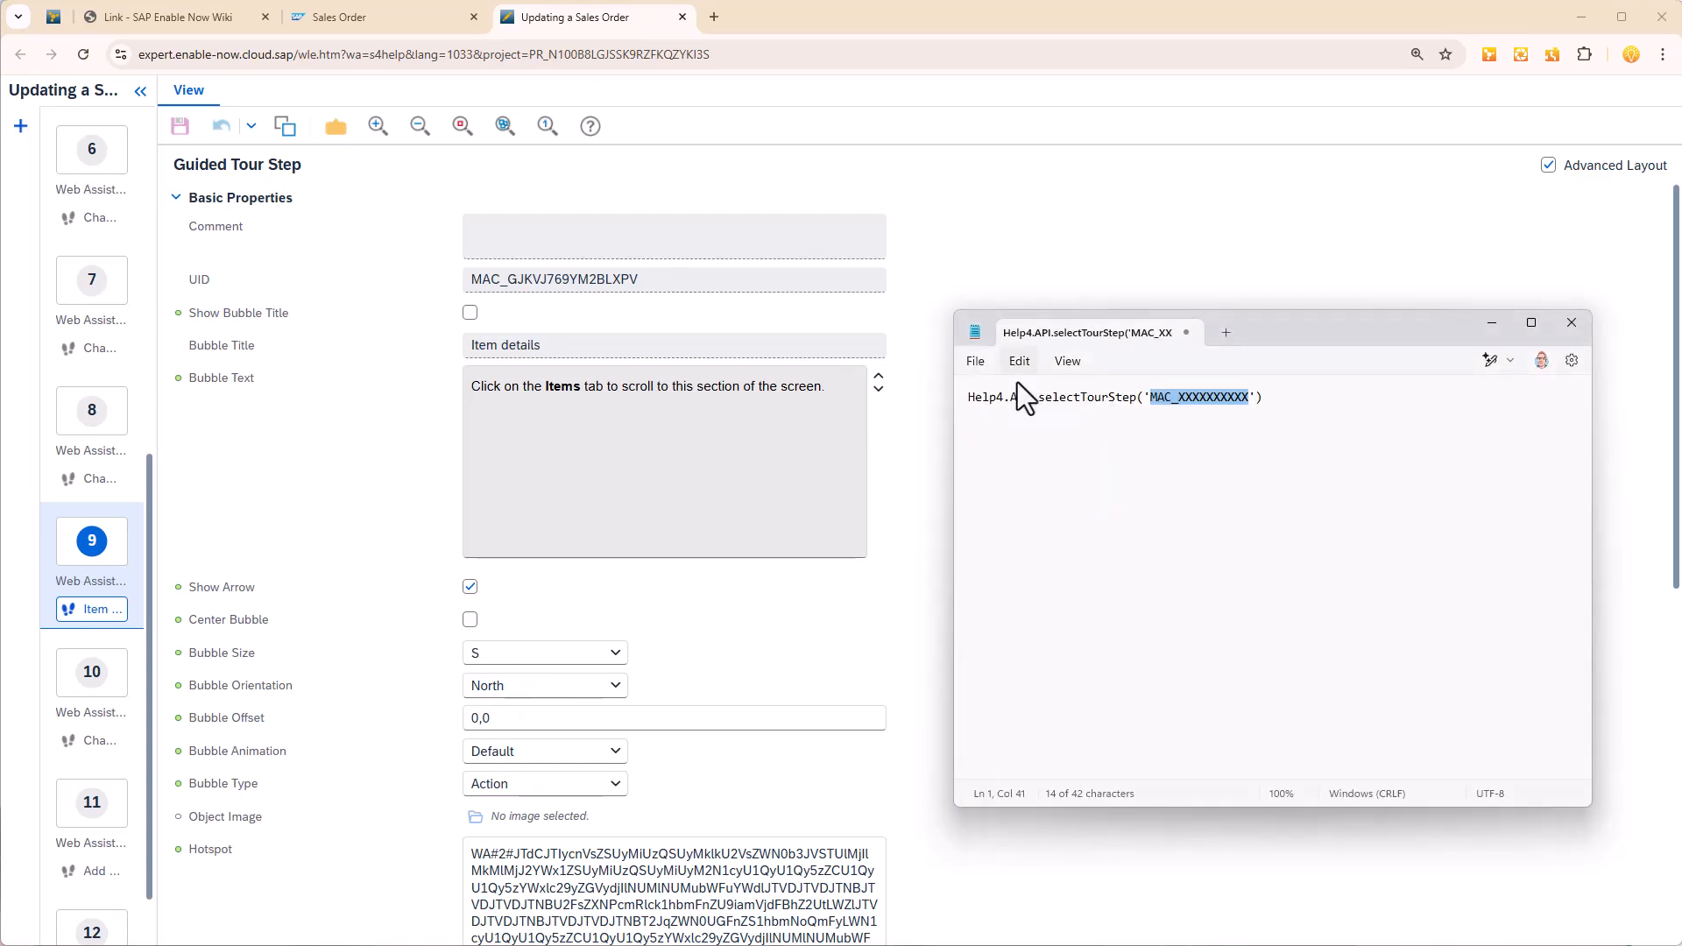
click(1172, 397)
mouse_move(1147, 398)
mouse_down()
mouse_move(1250, 401)
mouse_move(1179, 403)
mouse_up()
click(1153, 399)
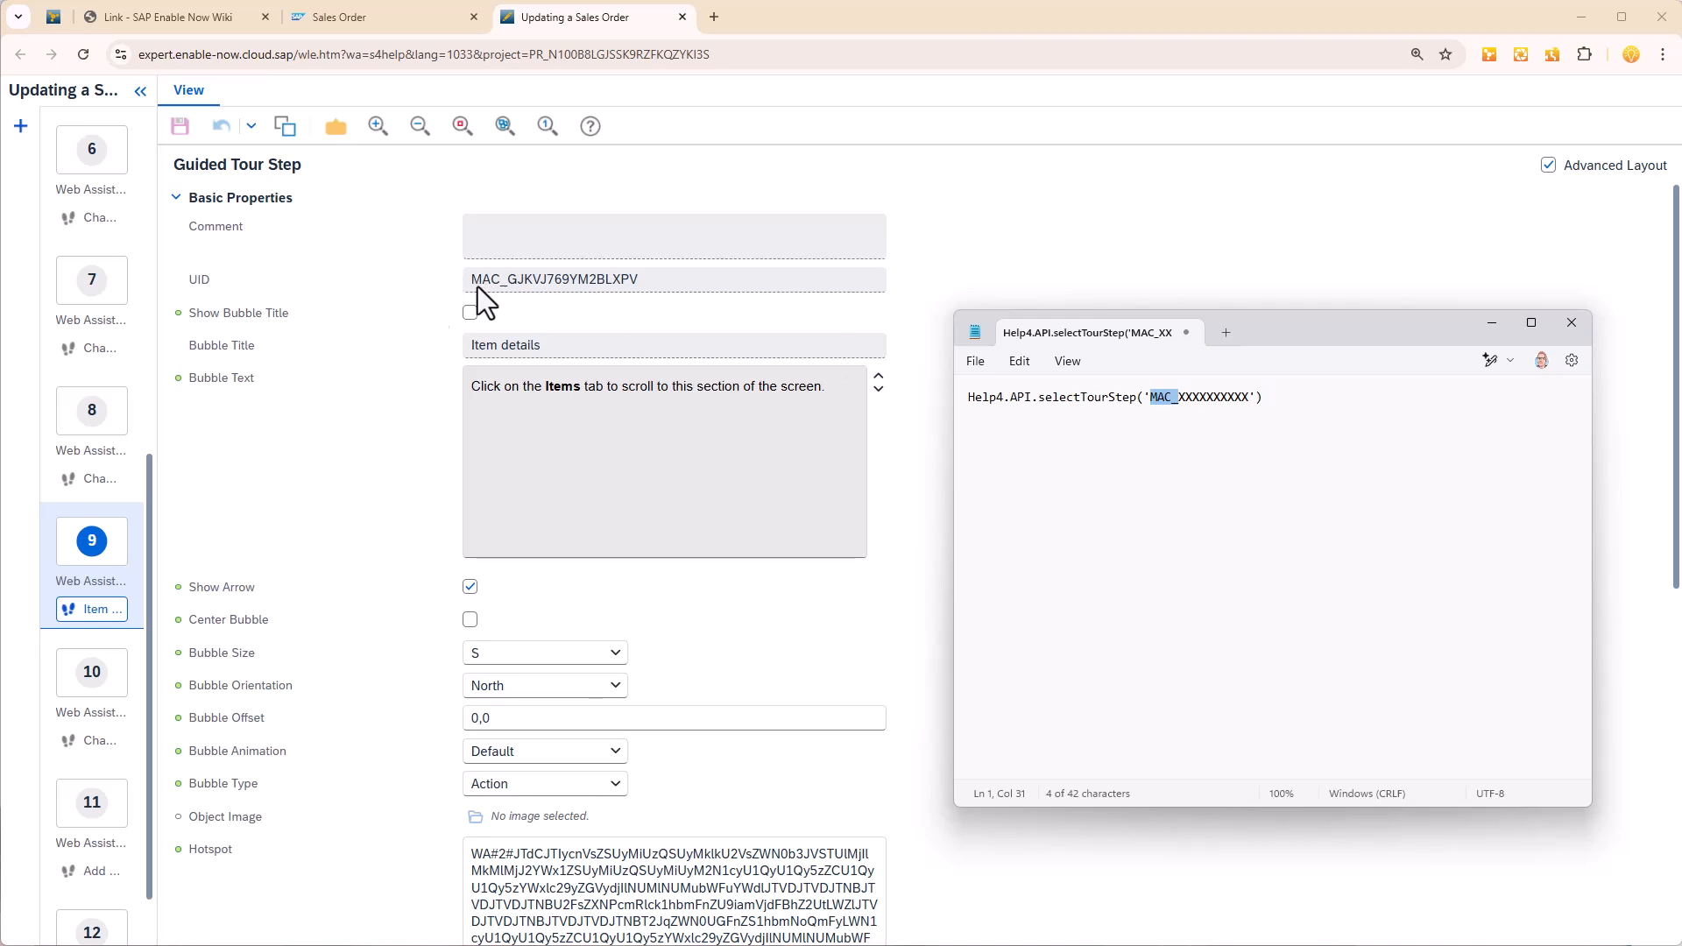
click(628, 270)
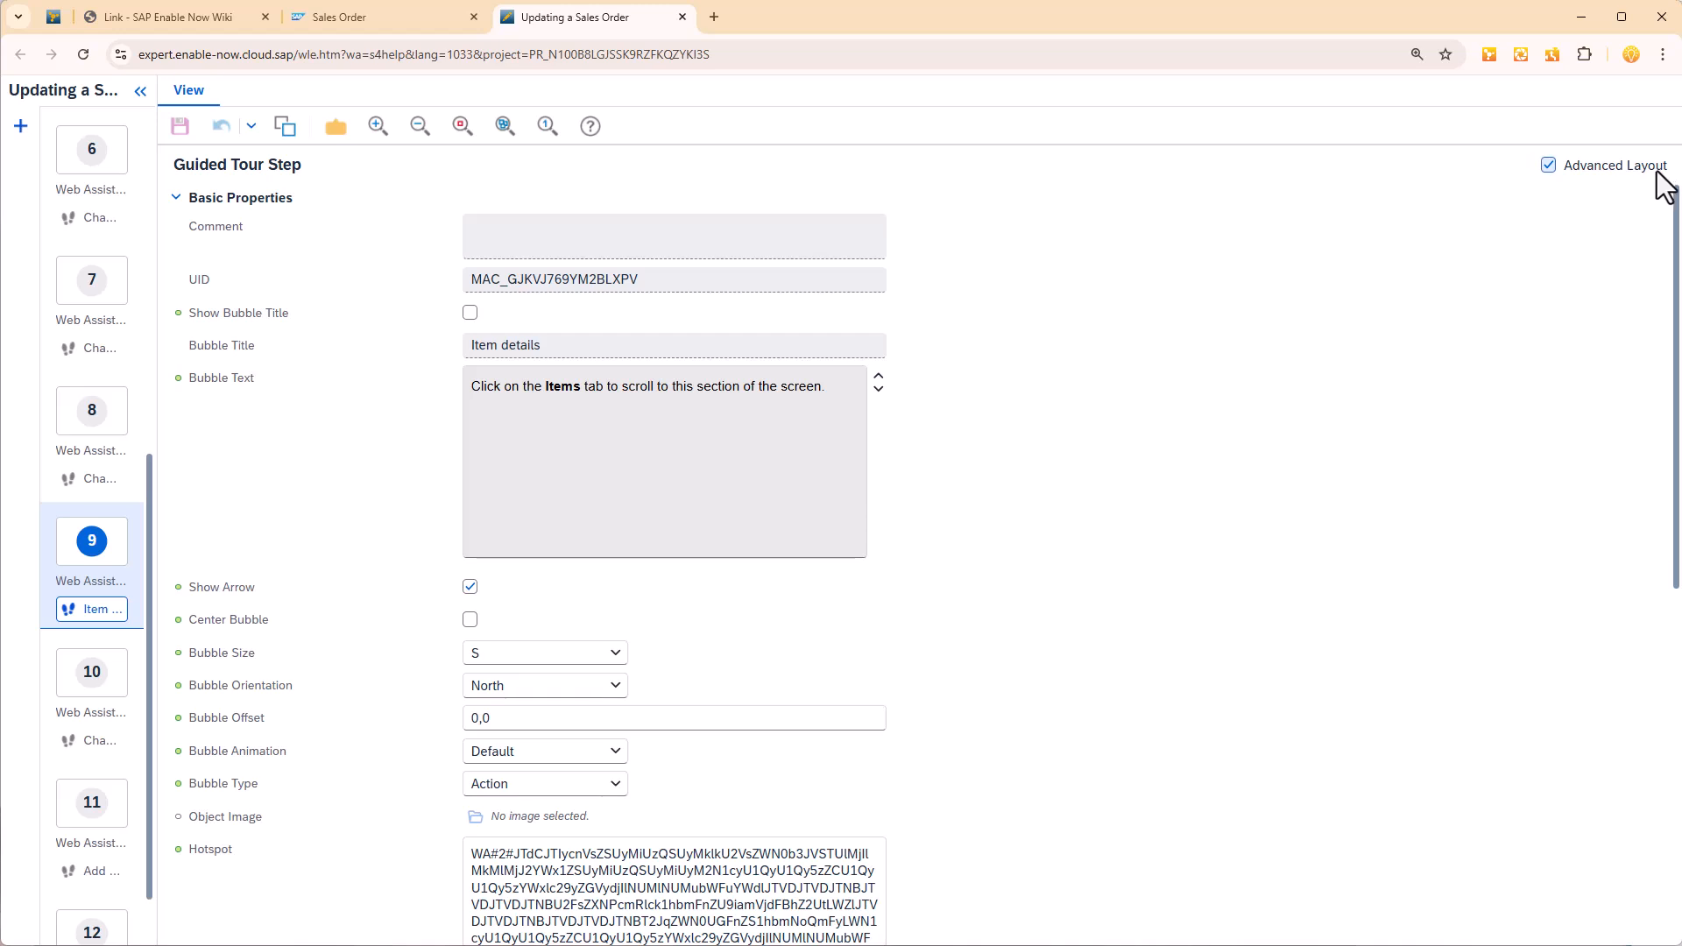
Turn Advanced Layout off and back on, and copy the Item details step's UID.
click(1548, 168)
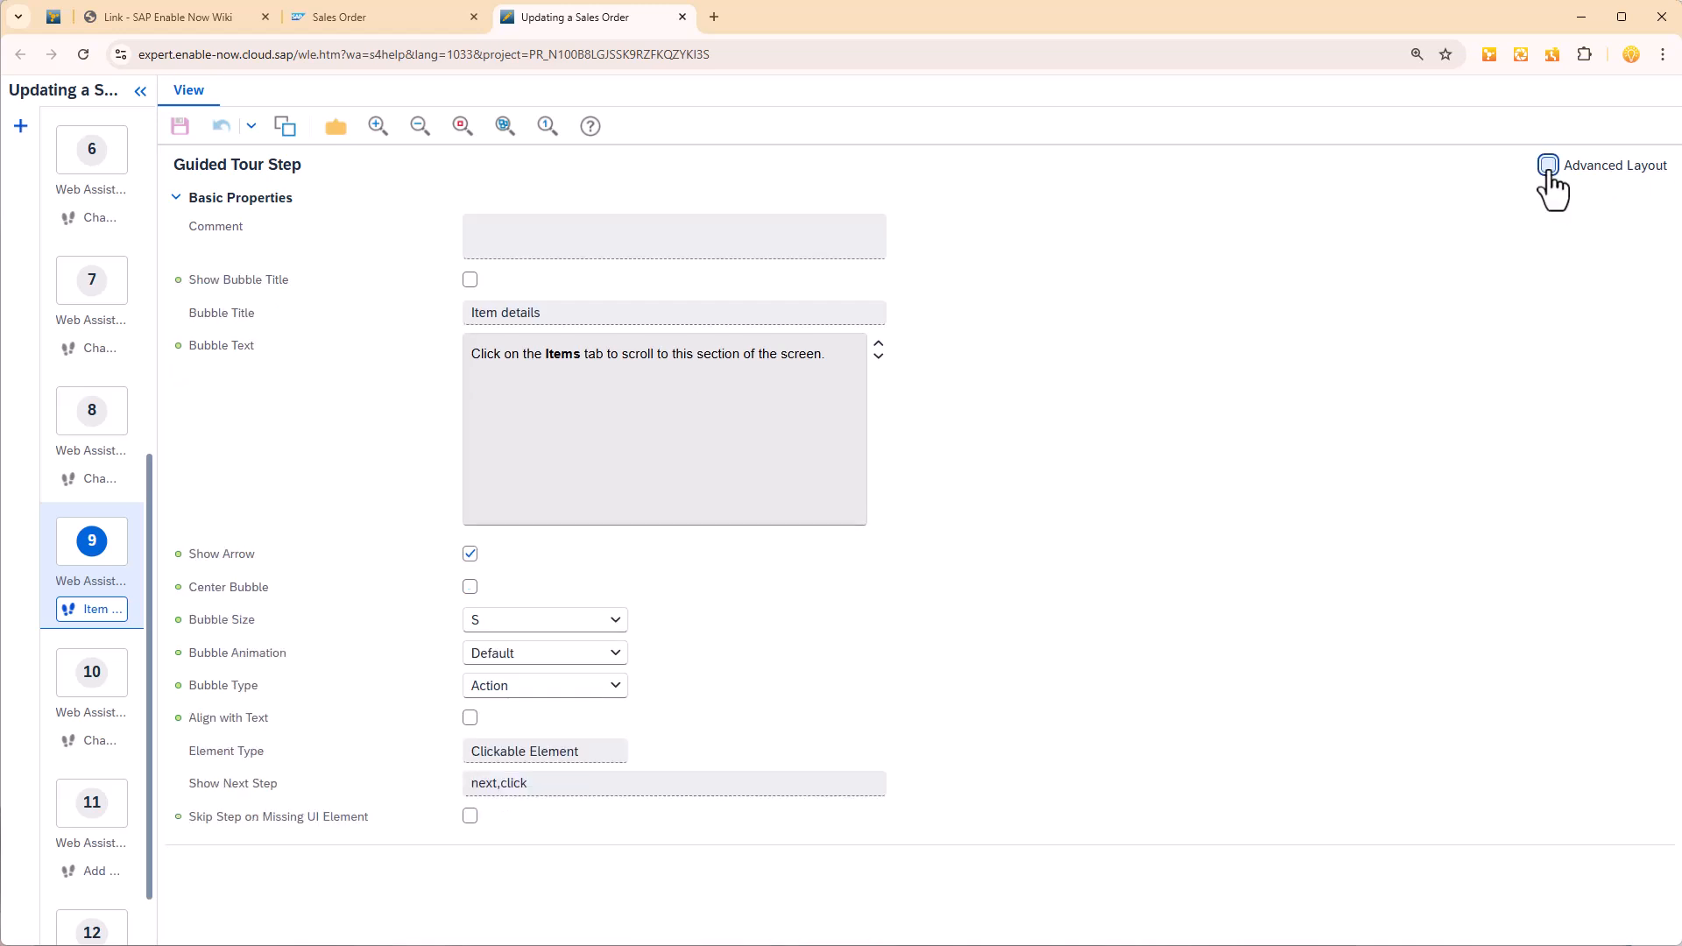
click(1548, 169)
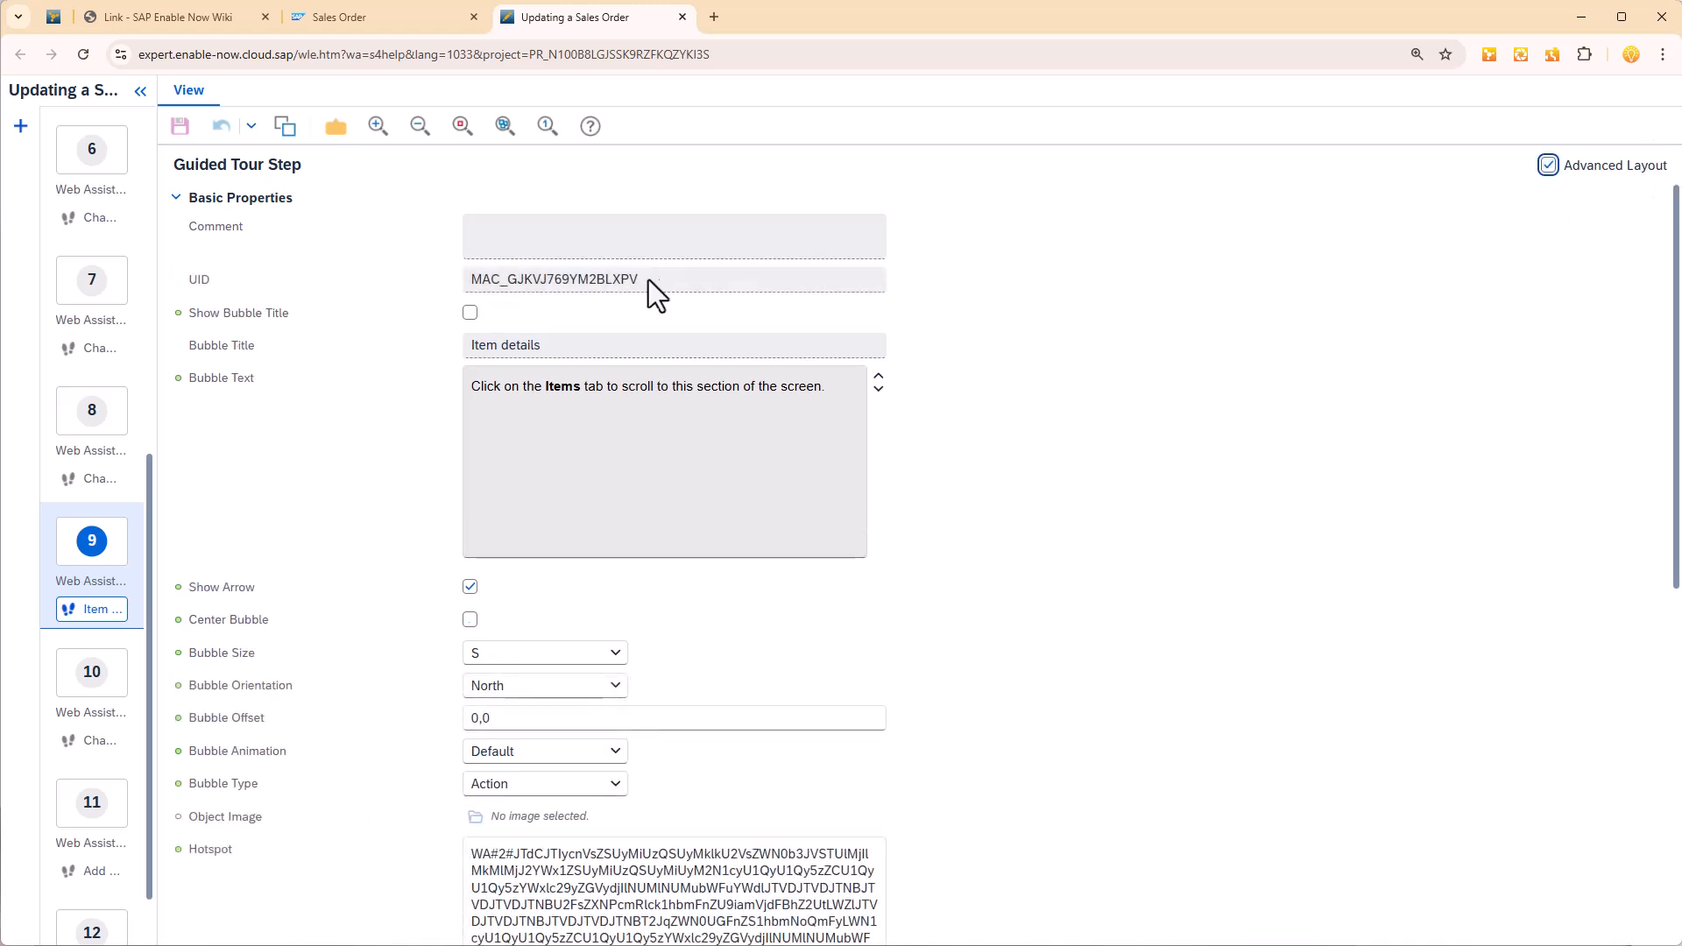
double_click(655, 277)
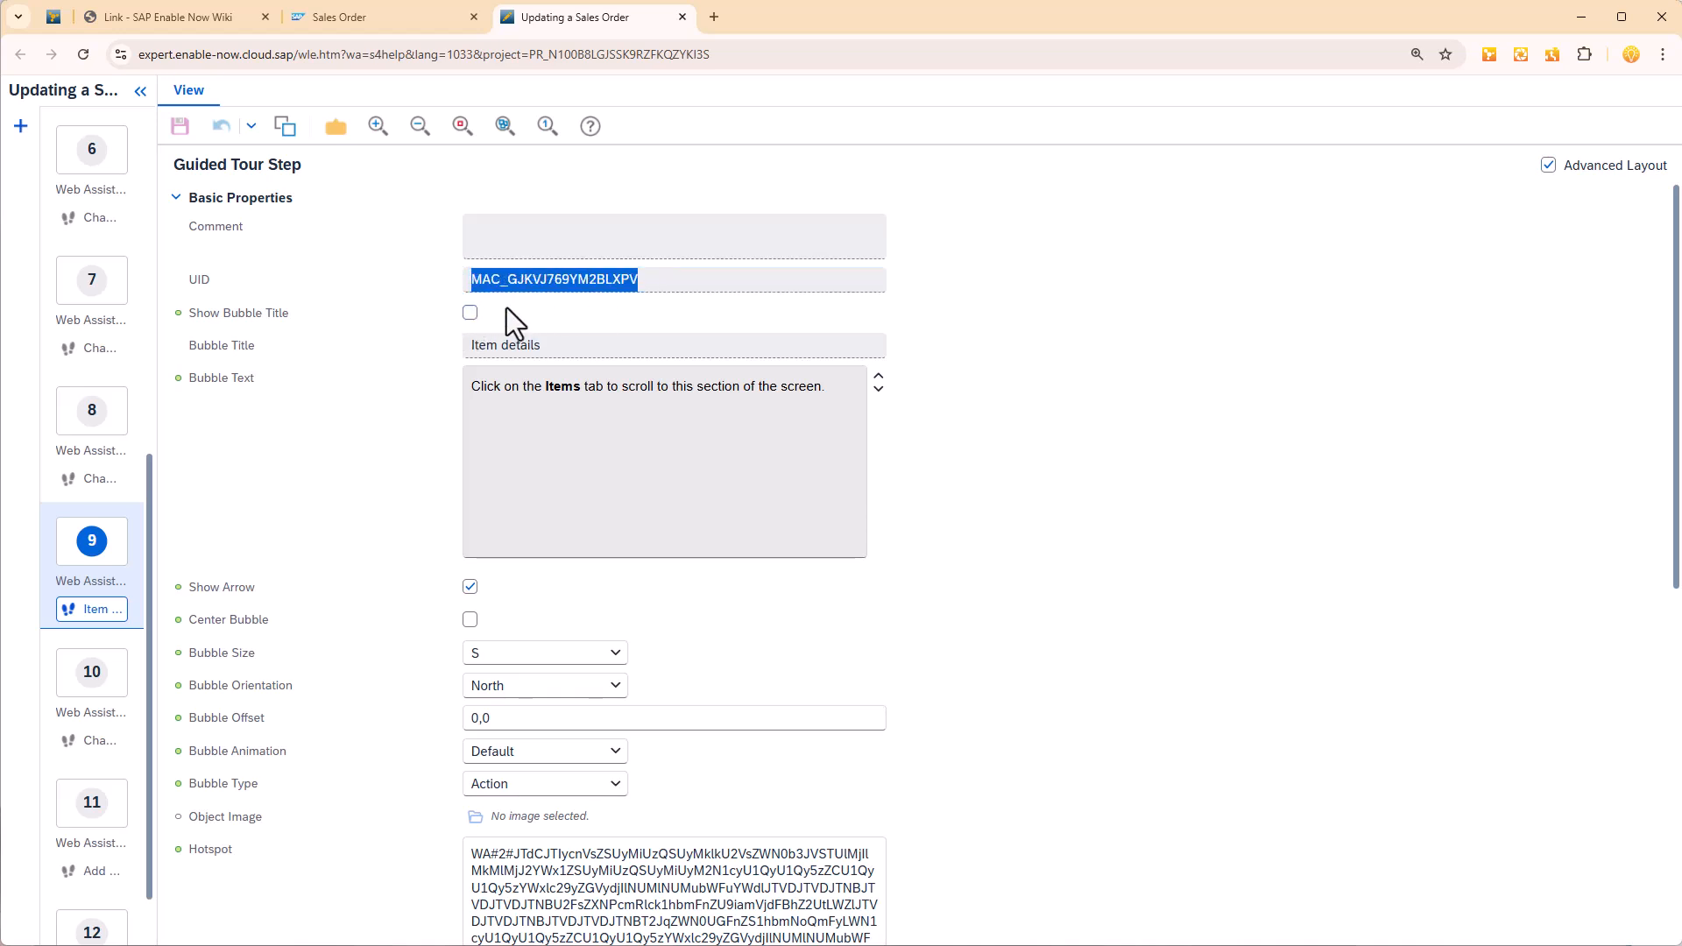
right_click(565, 272)
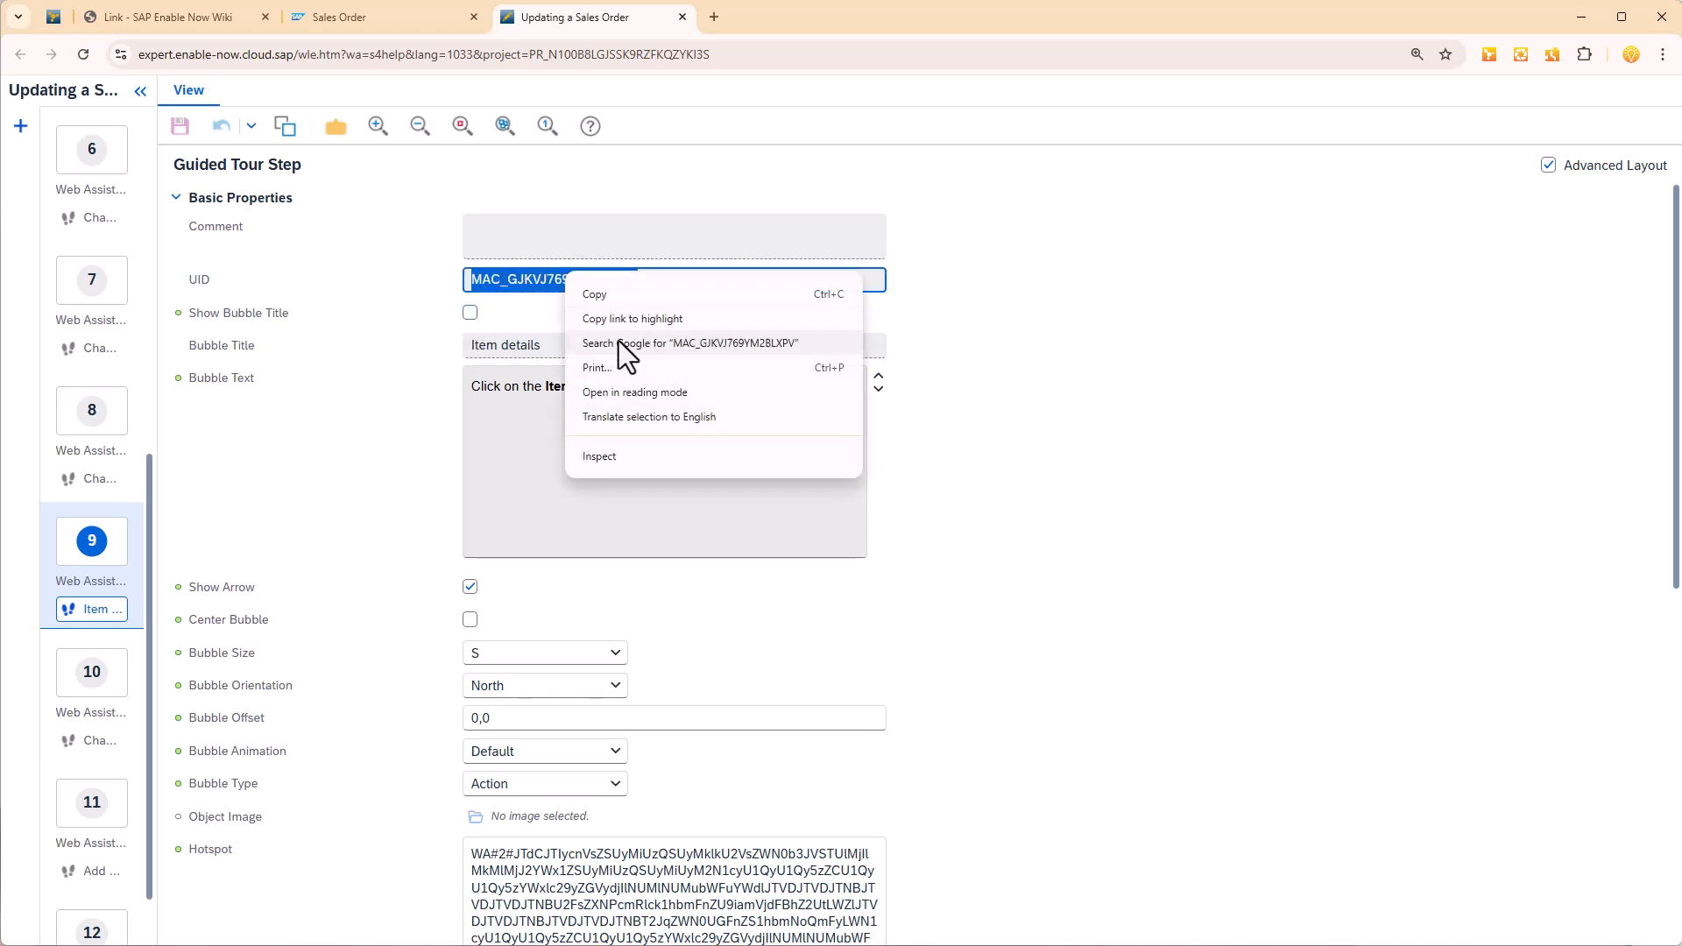
click(618, 294)
key(alt+Tab)
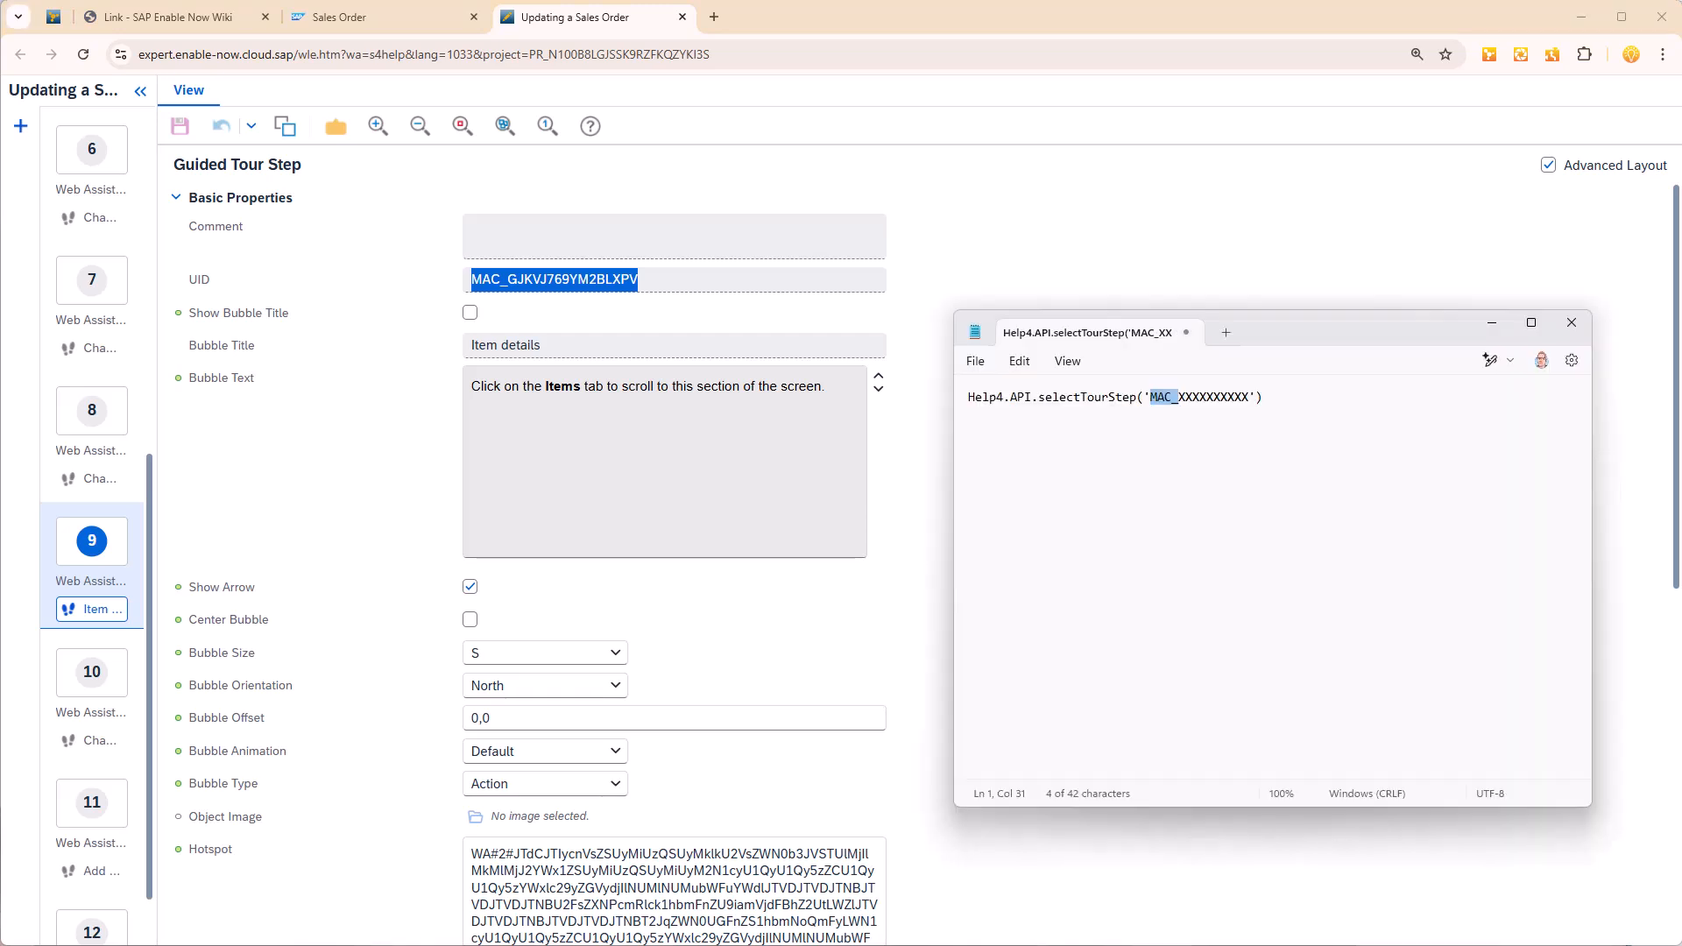
drag(1186, 465, 1191, 465)
drag(1152, 399, 1251, 405)
right_click(1221, 400)
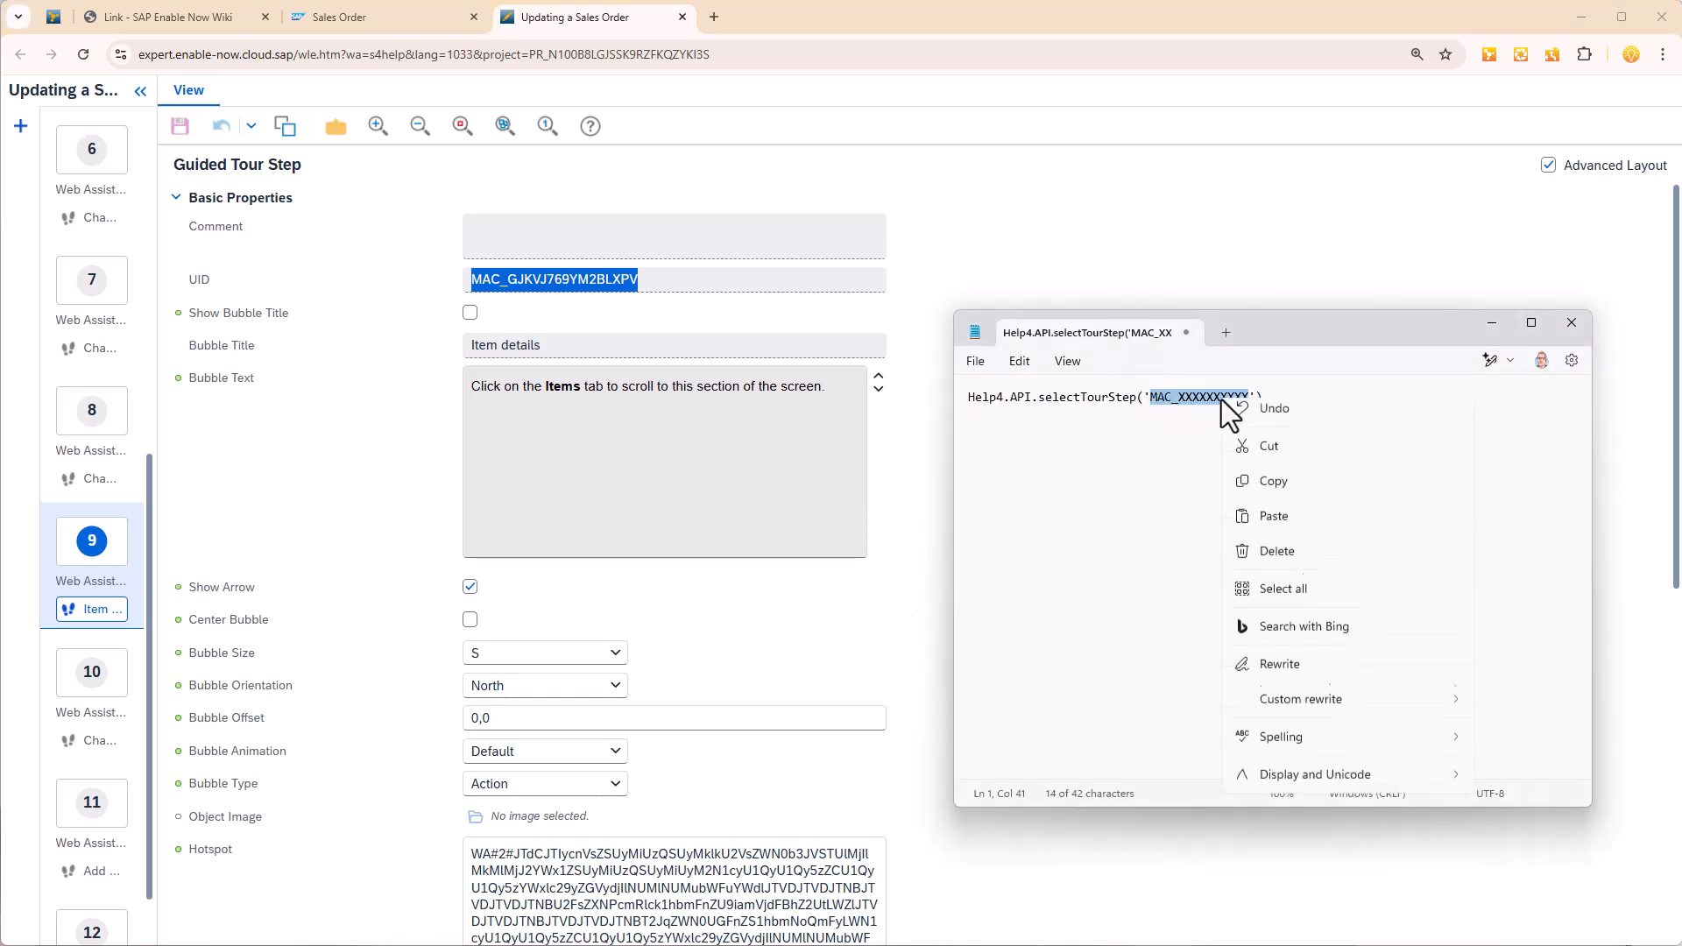
click(1285, 538)
click(1316, 417)
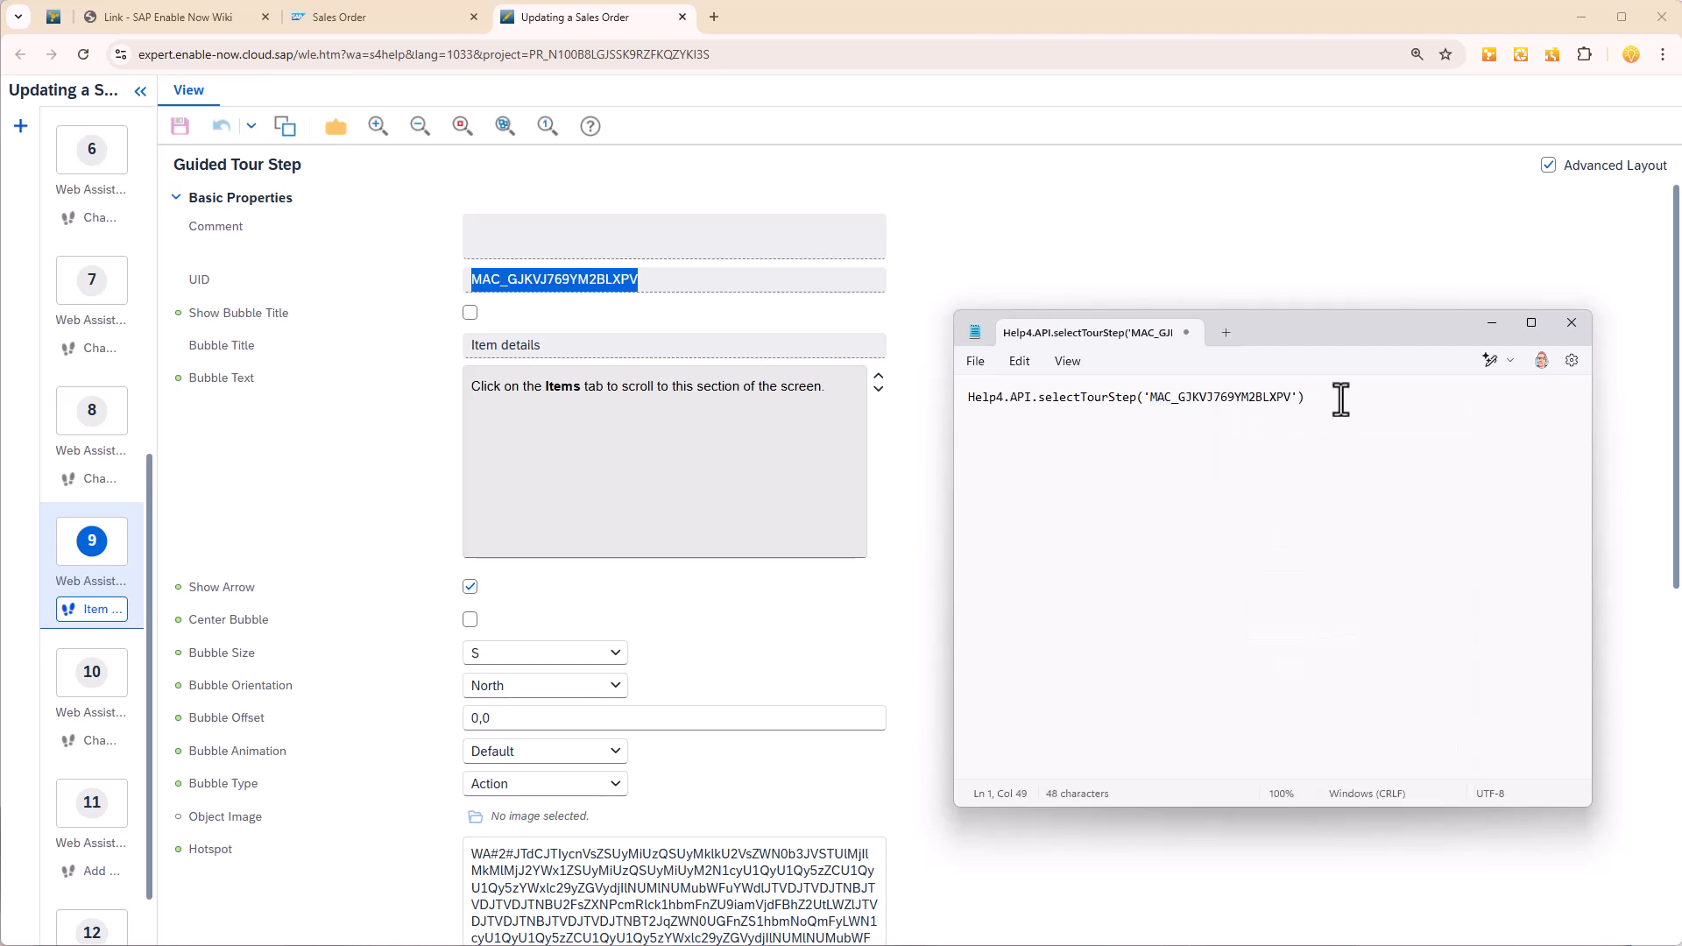
Copy the complete selectTourStep command from the note, minimise Notepad and close the tour's web editor.
drag(1316, 416, 985, 414)
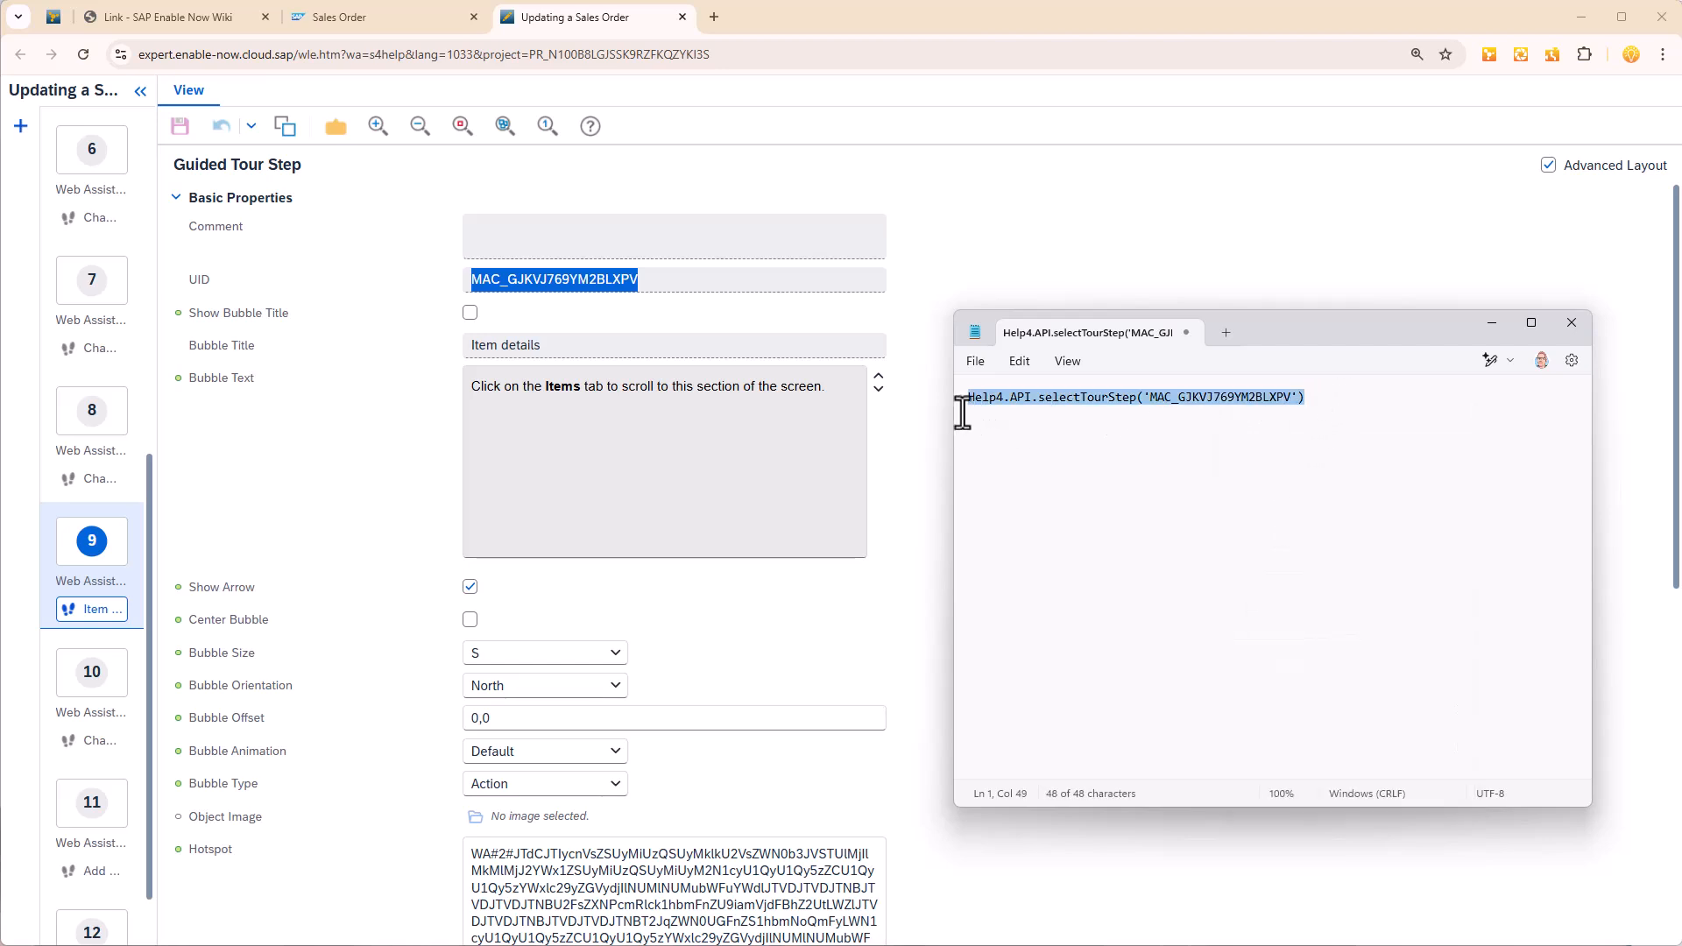
right_click(993, 398)
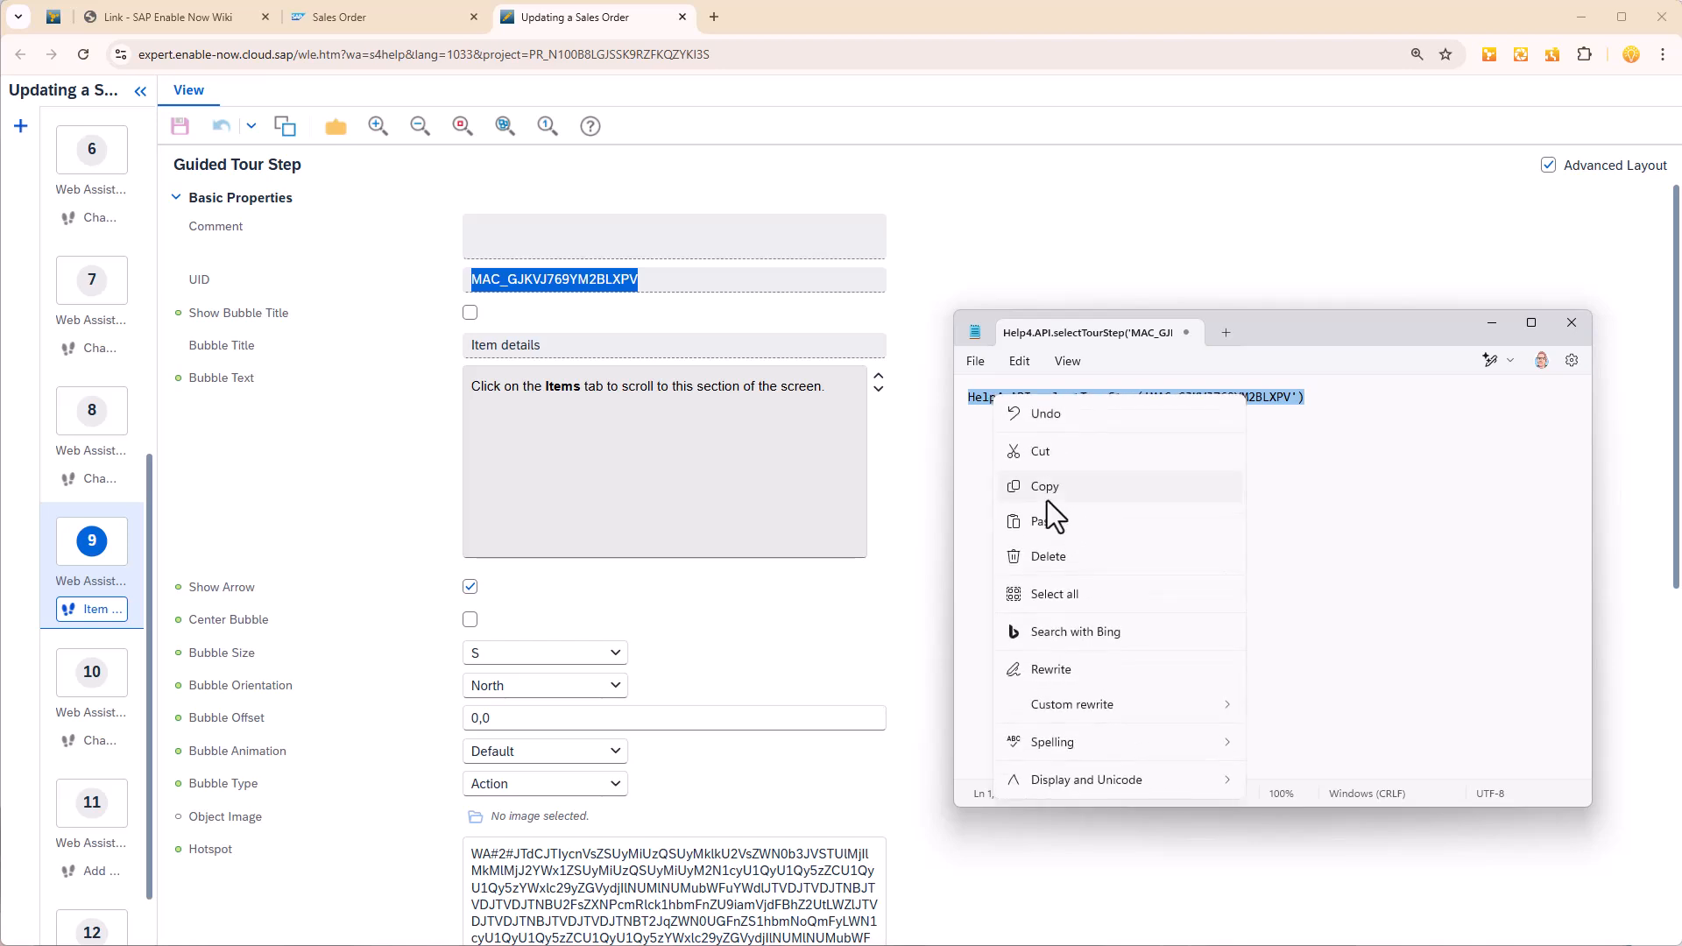
click(1057, 490)
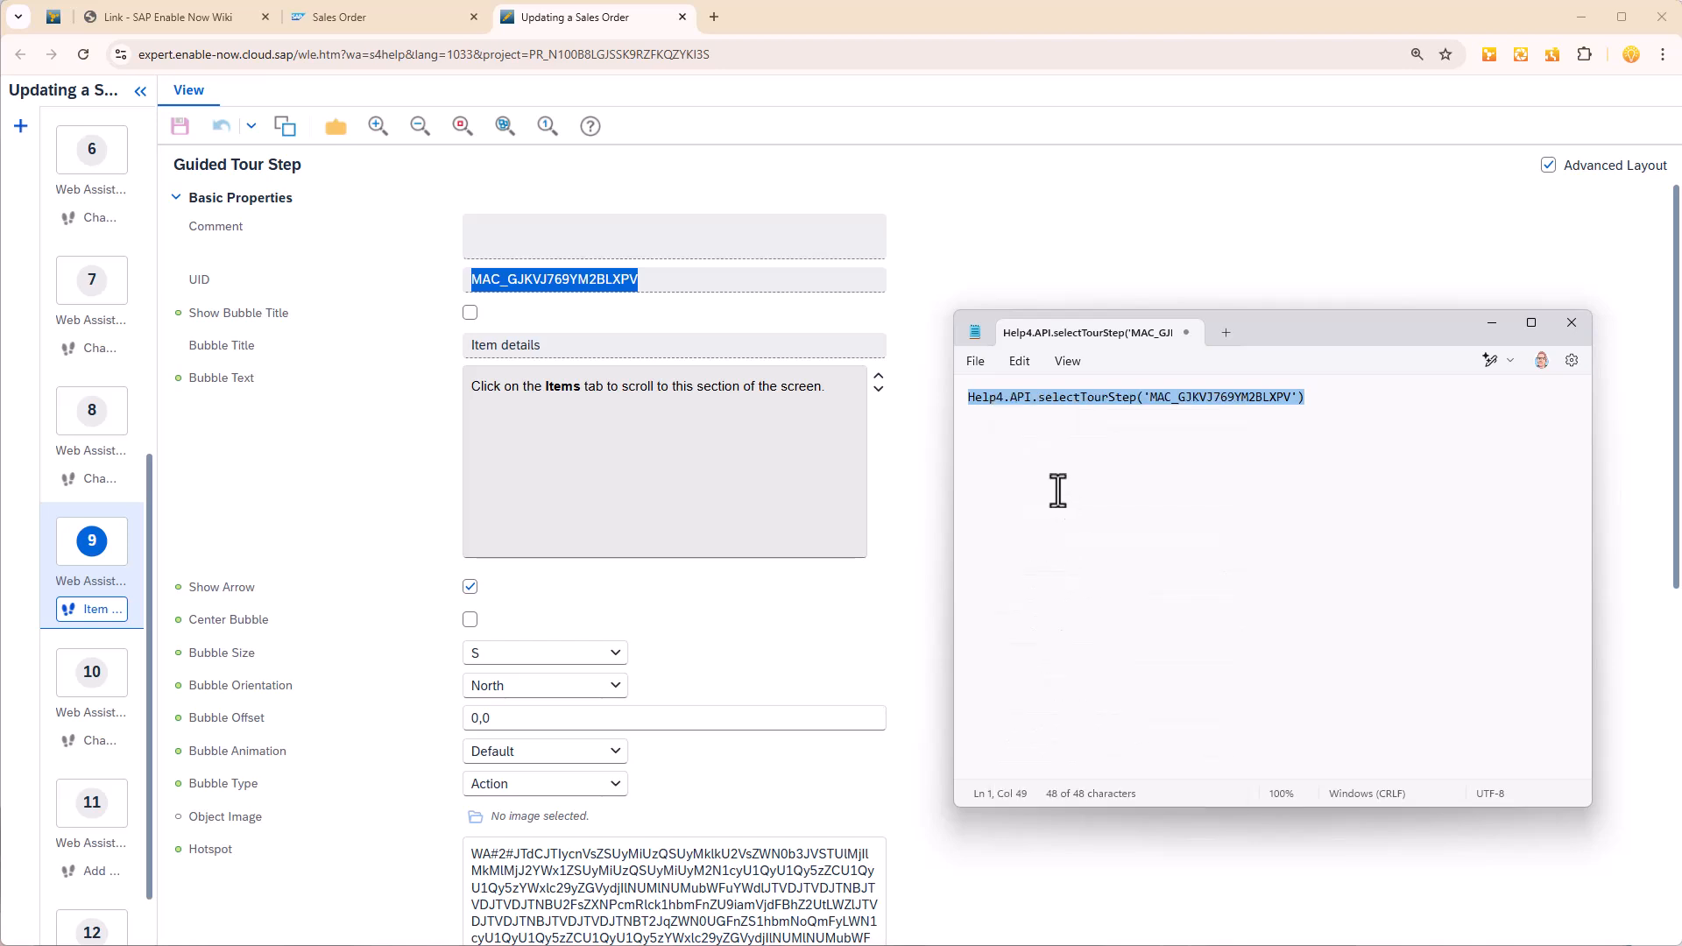
click(1493, 326)
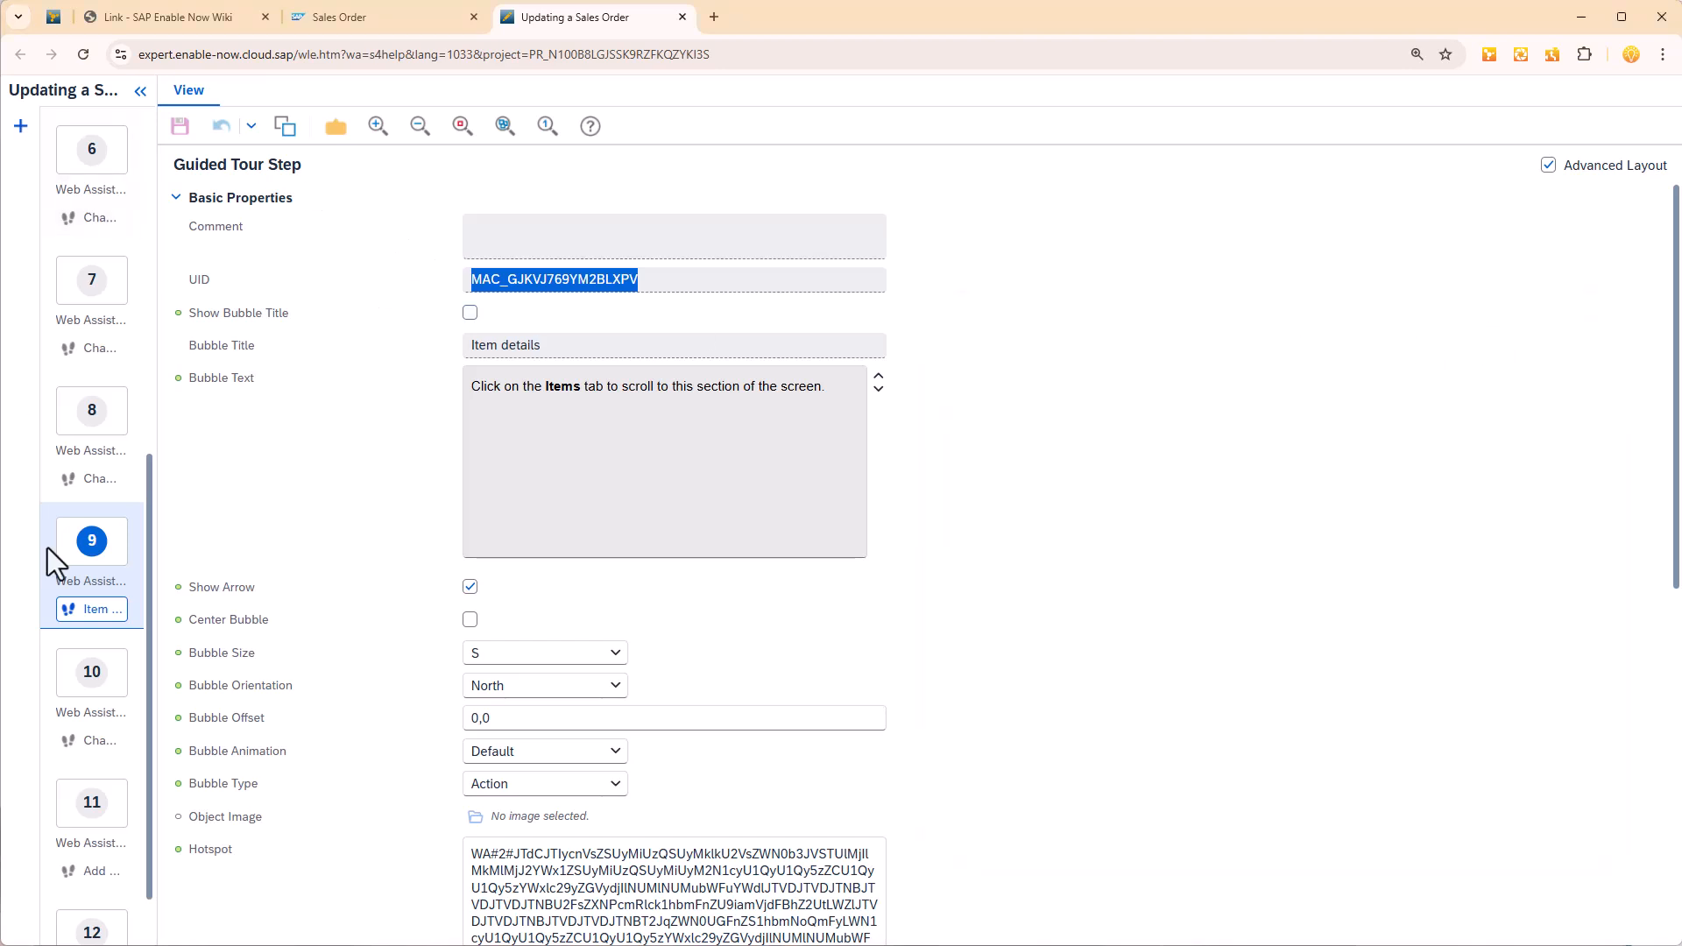
click(680, 18)
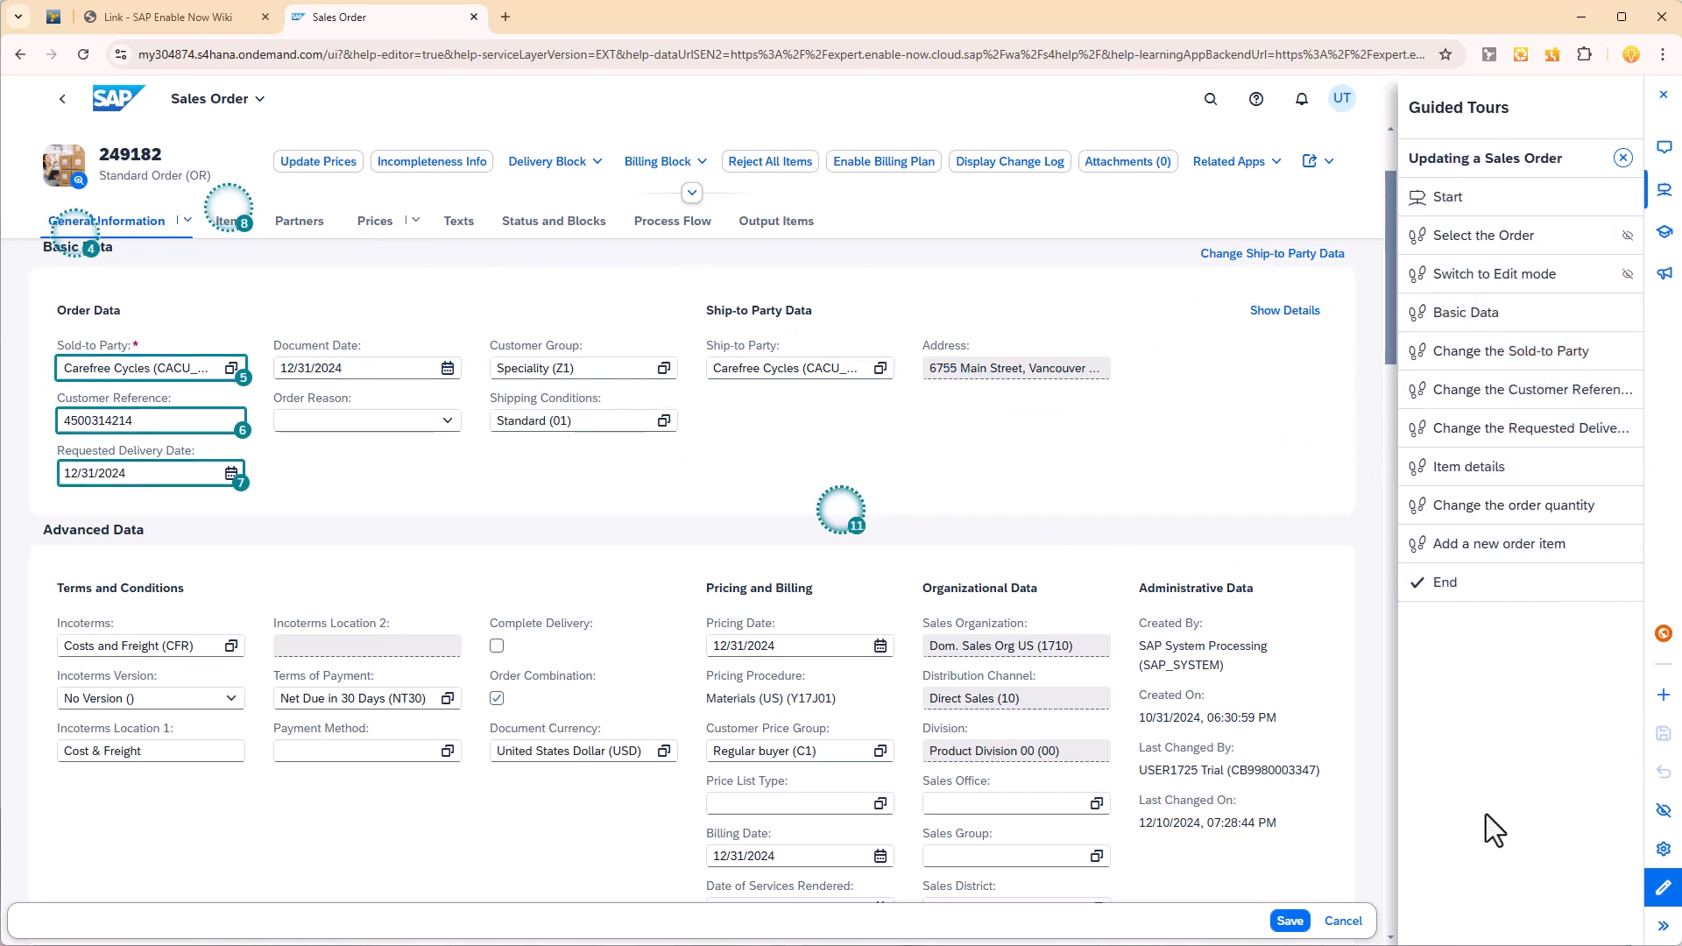
Open the Basic Data step's bubble text for editing on the Sales Order page.
right_click(1481, 317)
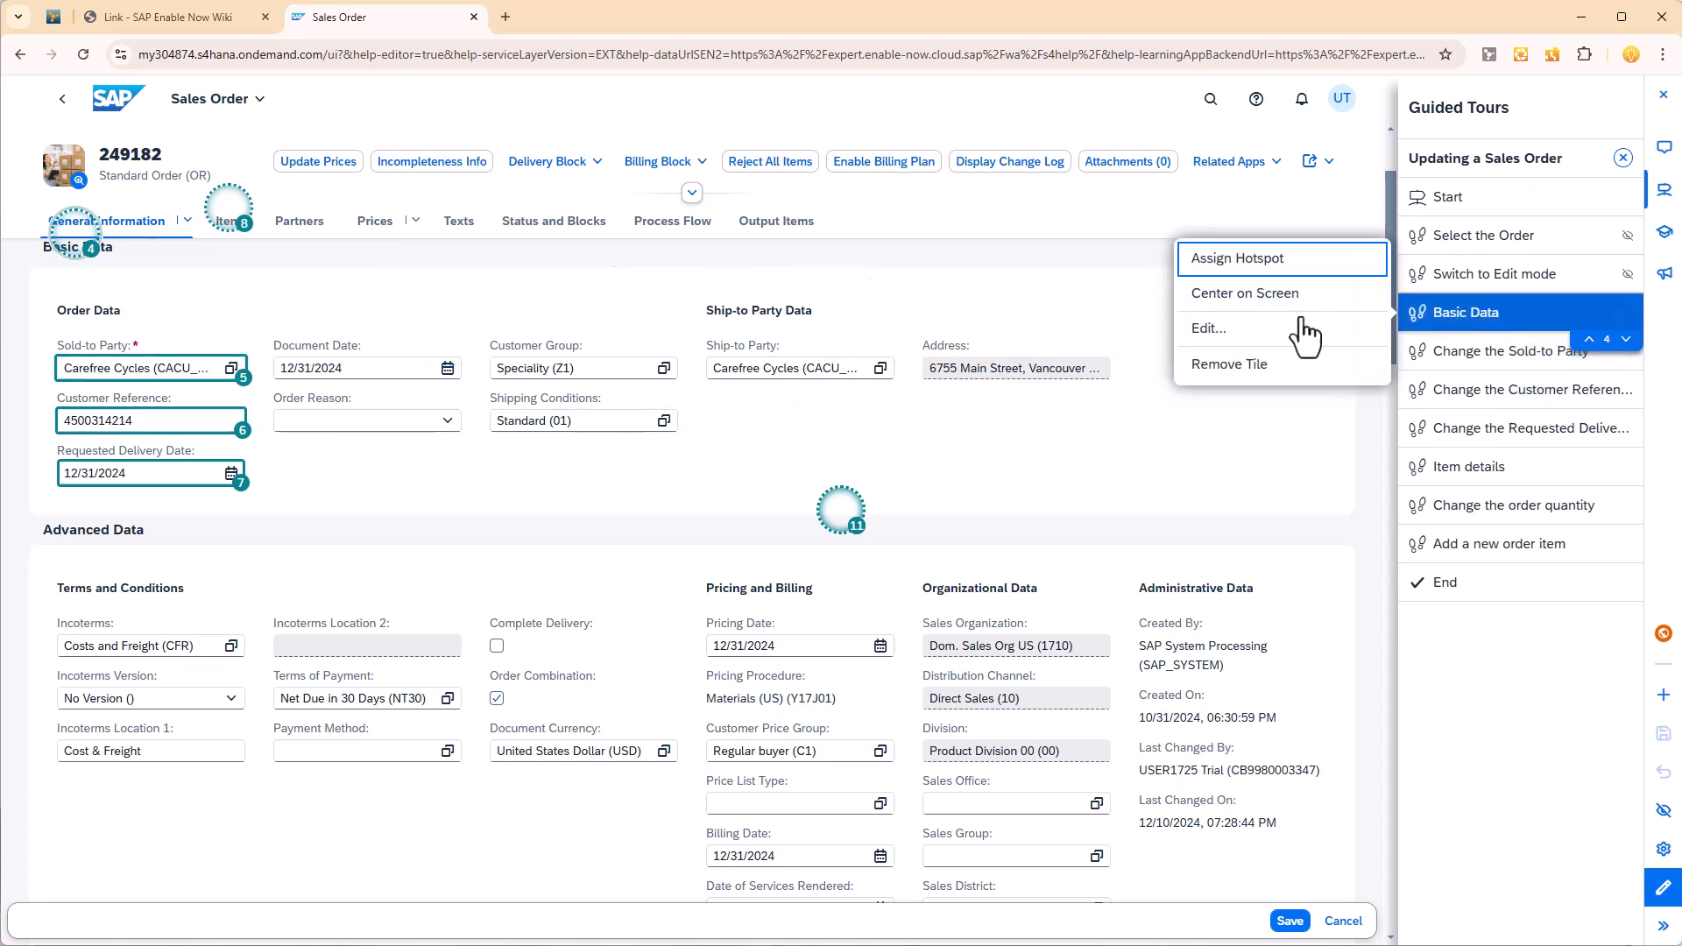
click(1225, 330)
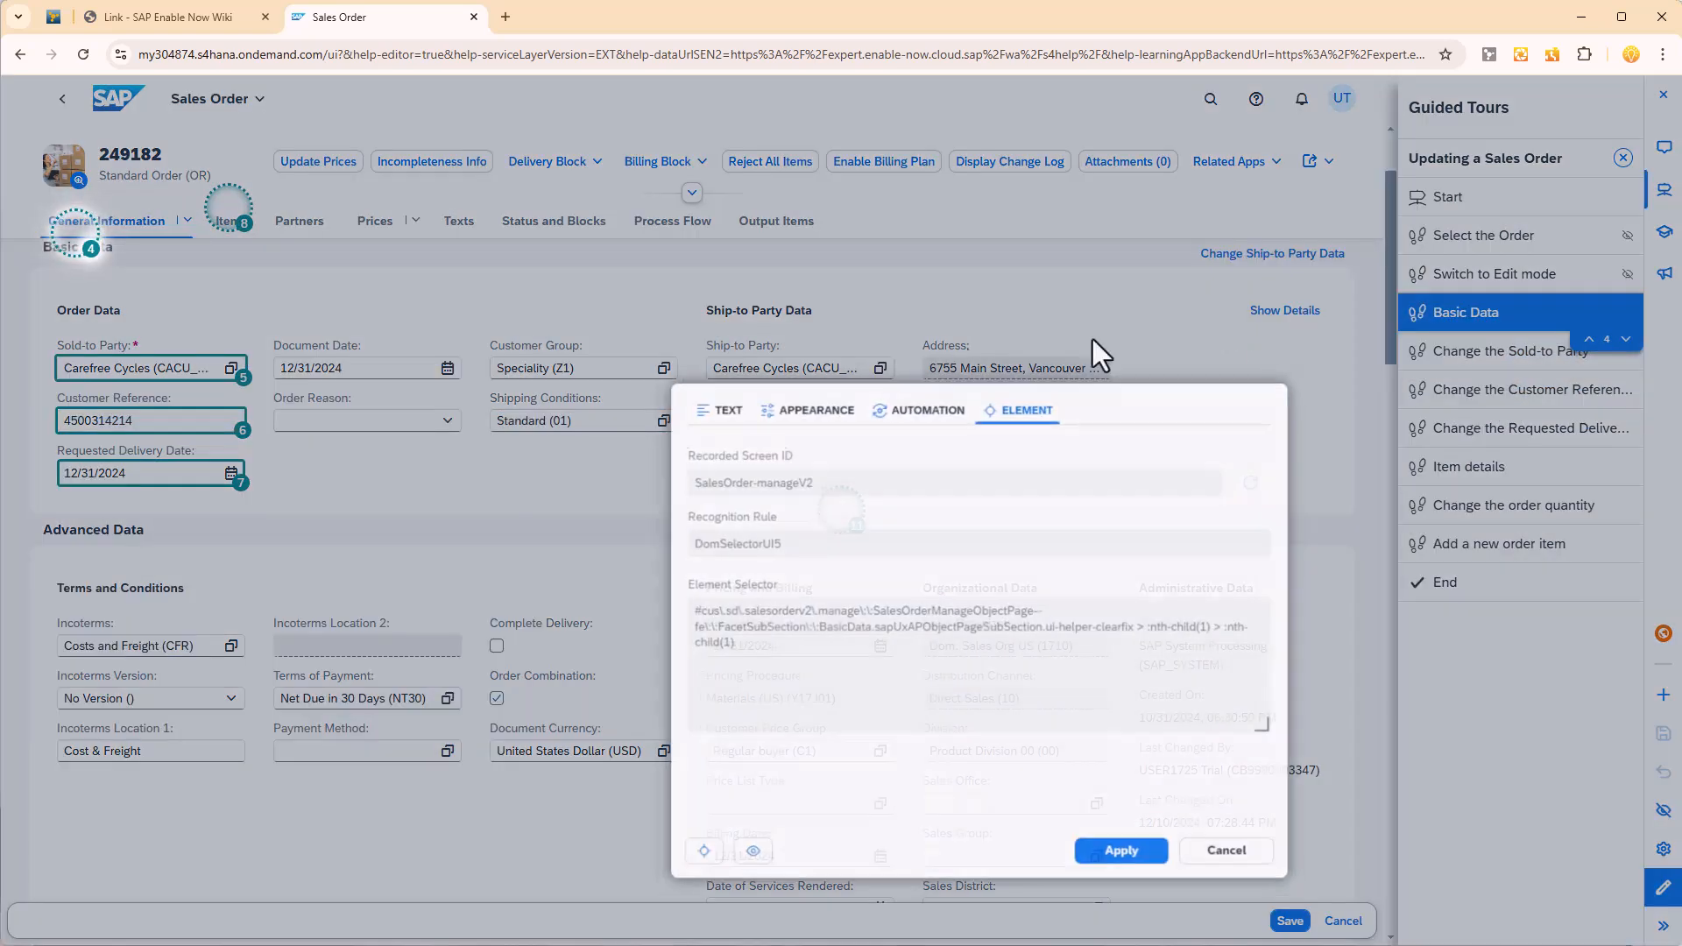
click(716, 407)
Set up an API Command link on the words "skip forward" with the command Help4.API.selectTourStep('MAC_GJKVJ769YM2BLXPV').
drag(1107, 540, 1174, 541)
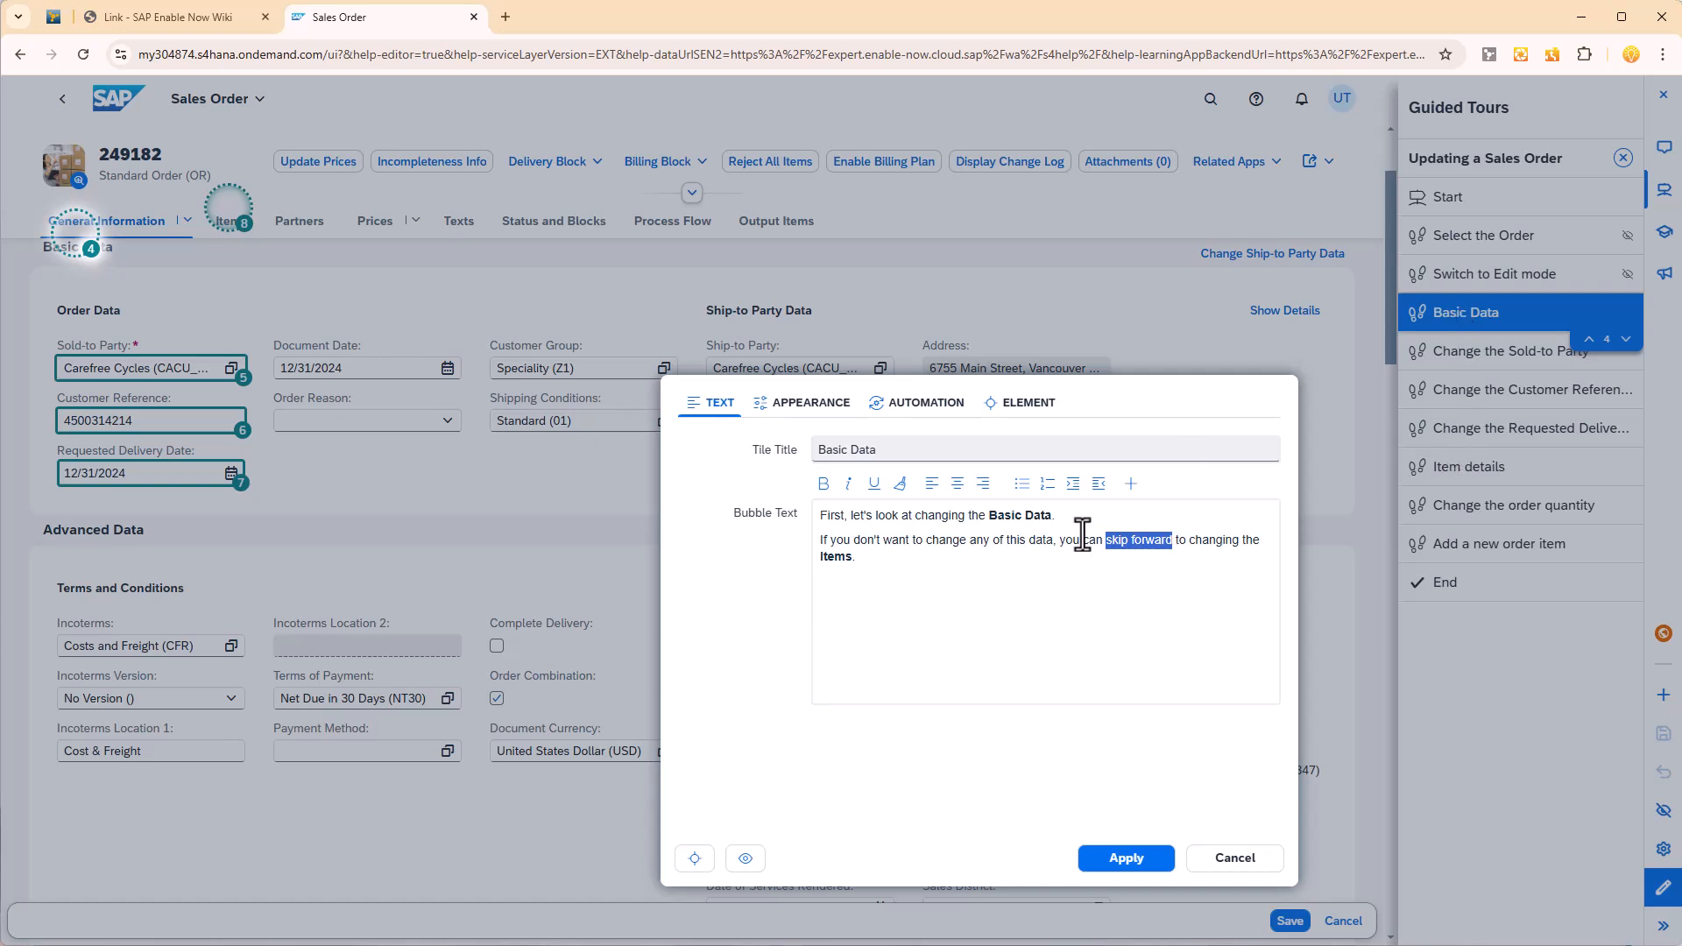
click(1130, 484)
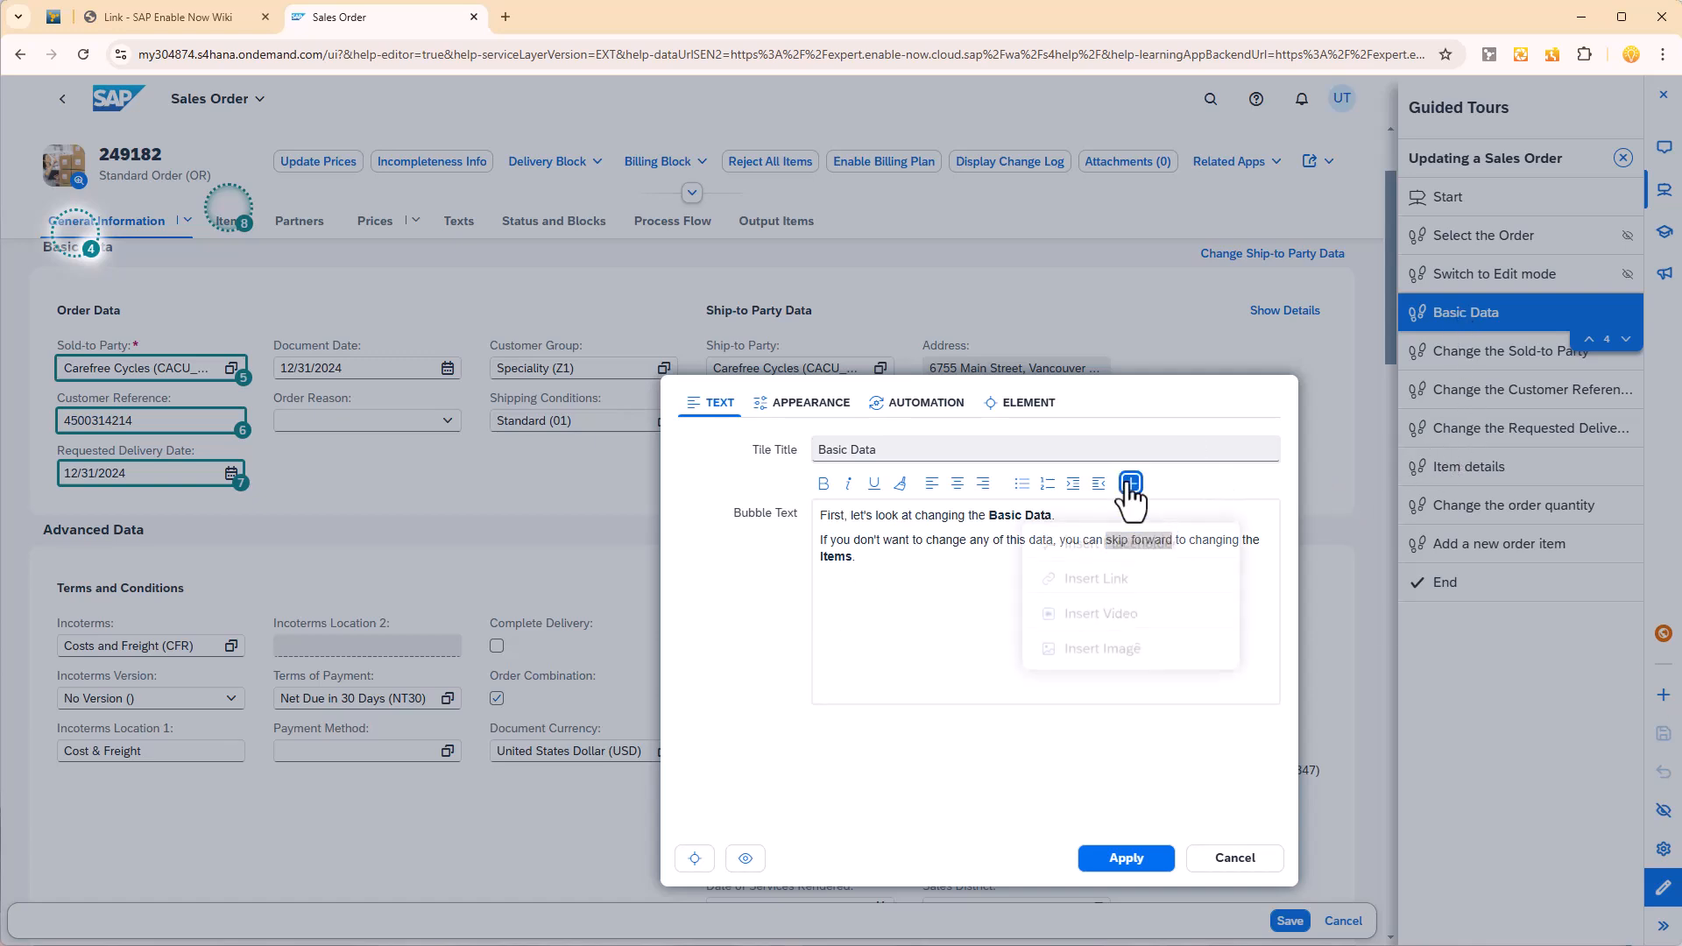
click(1118, 564)
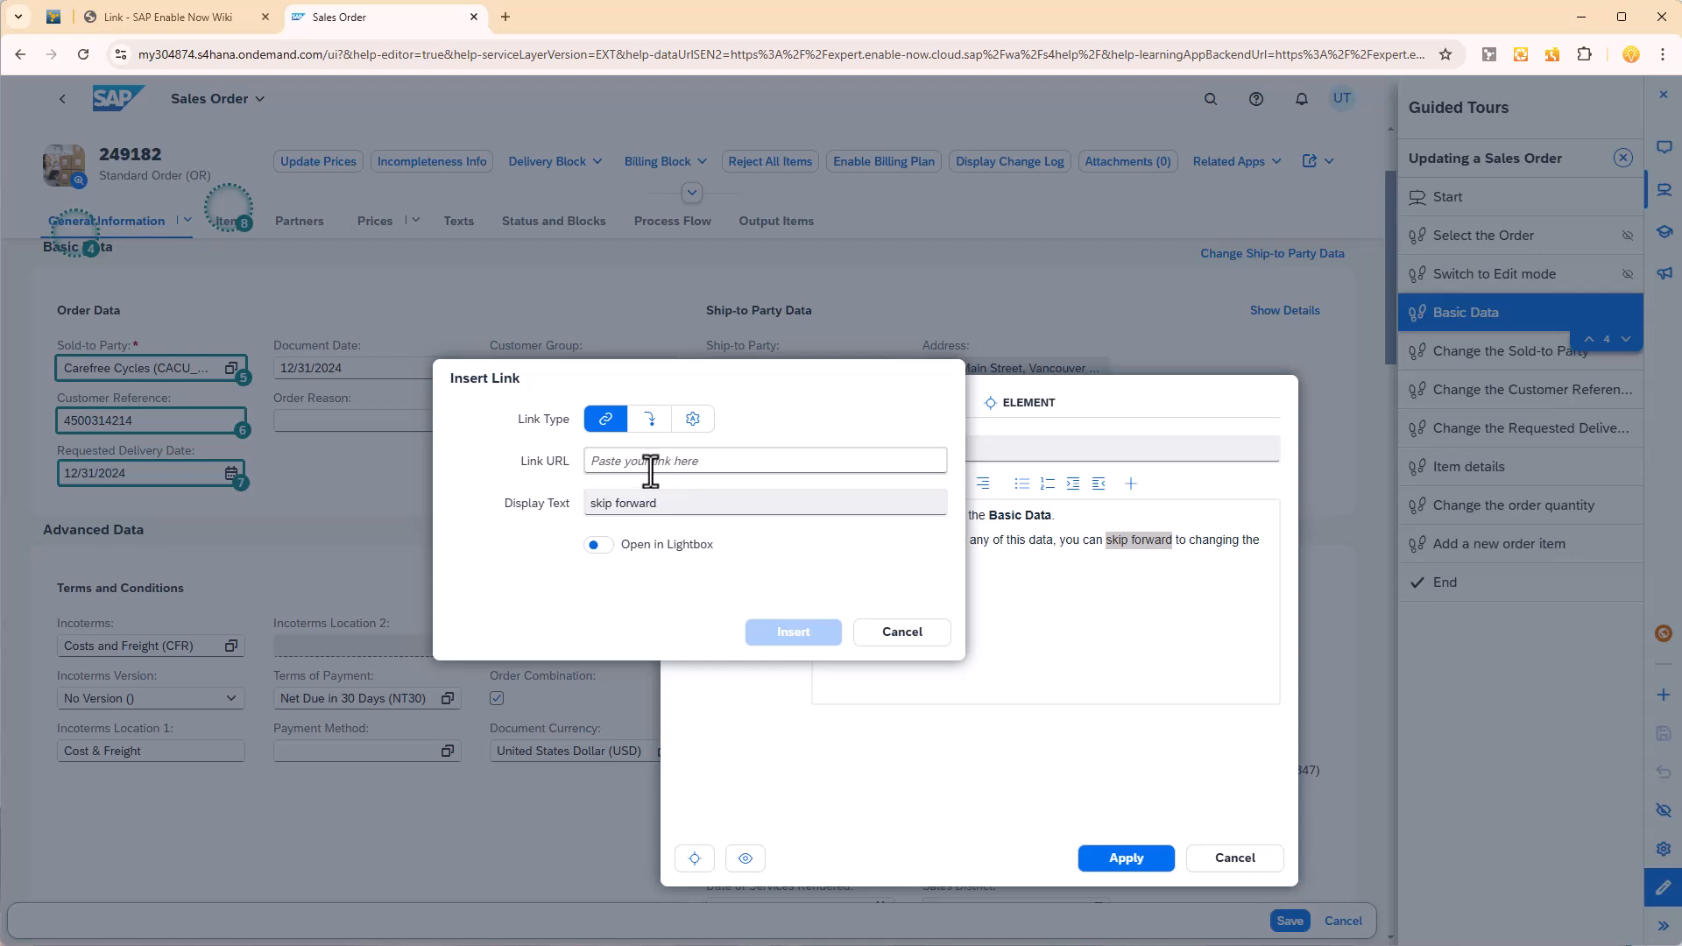
click(692, 418)
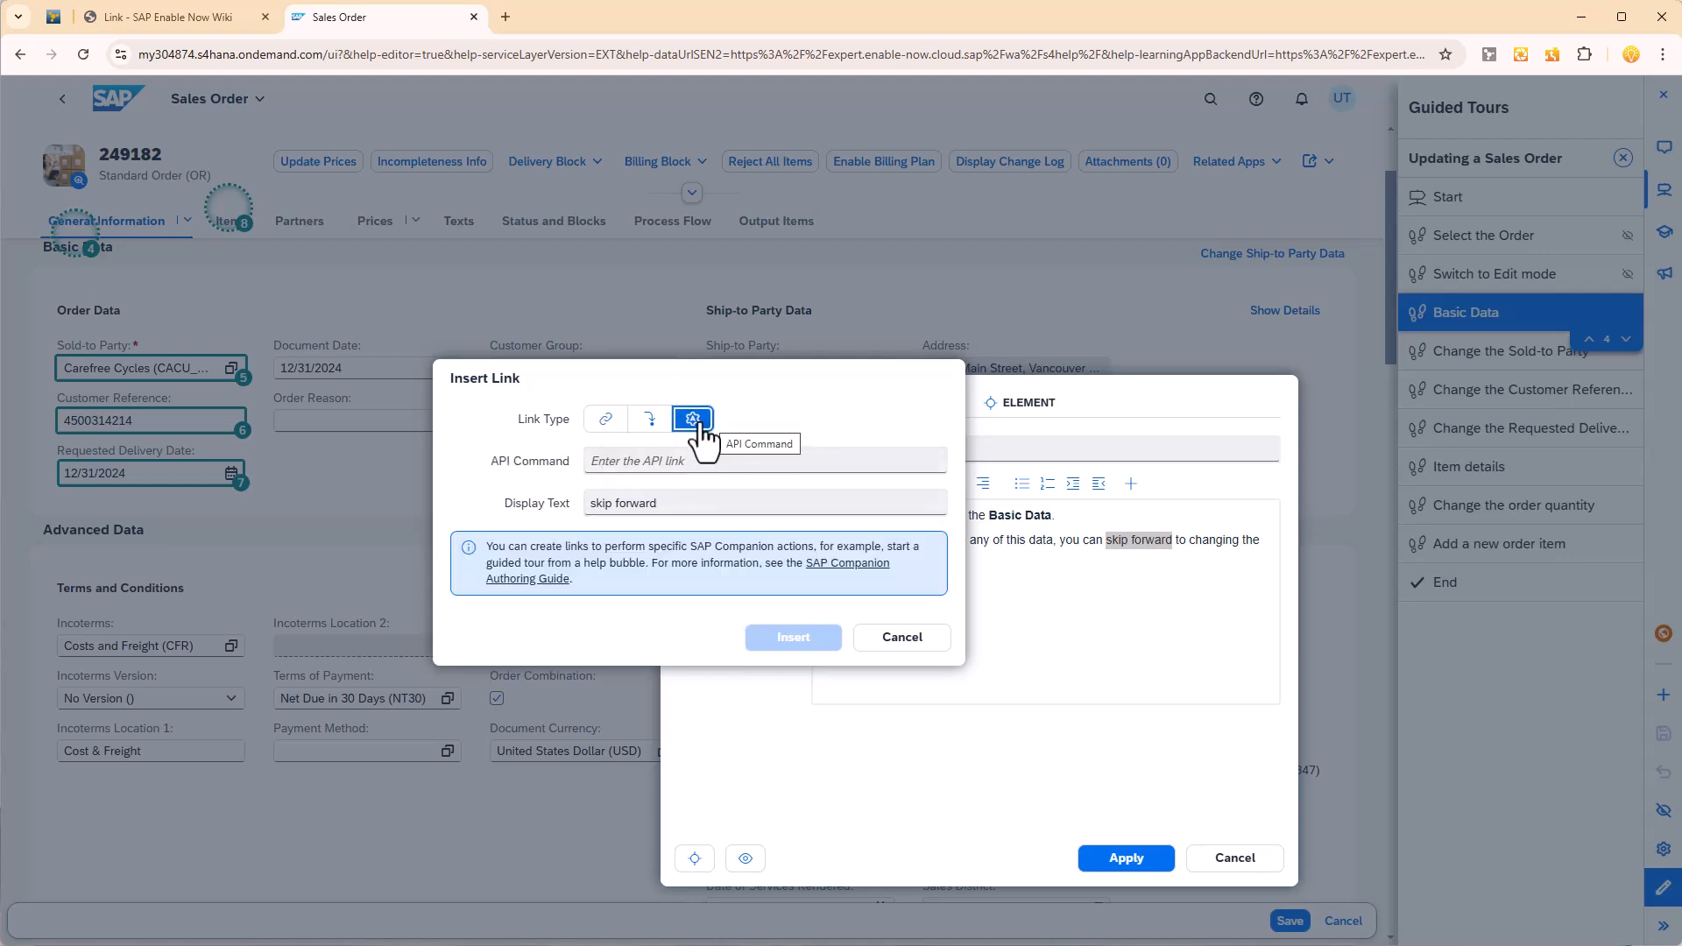
click(646, 462)
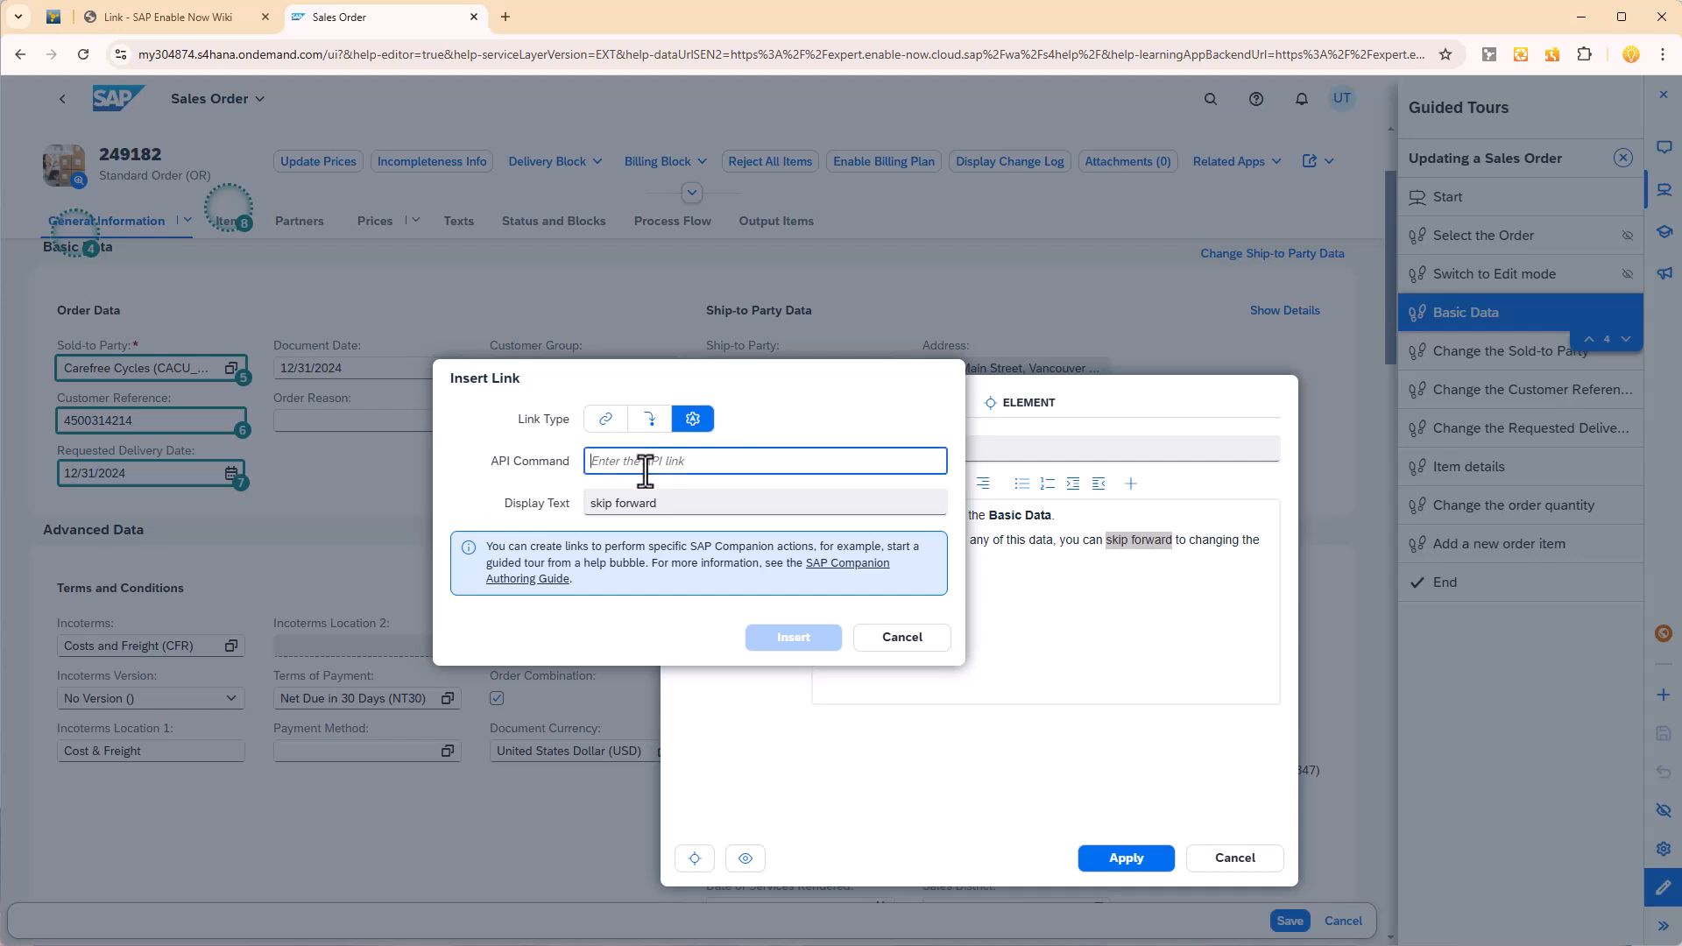
right_click(615, 461)
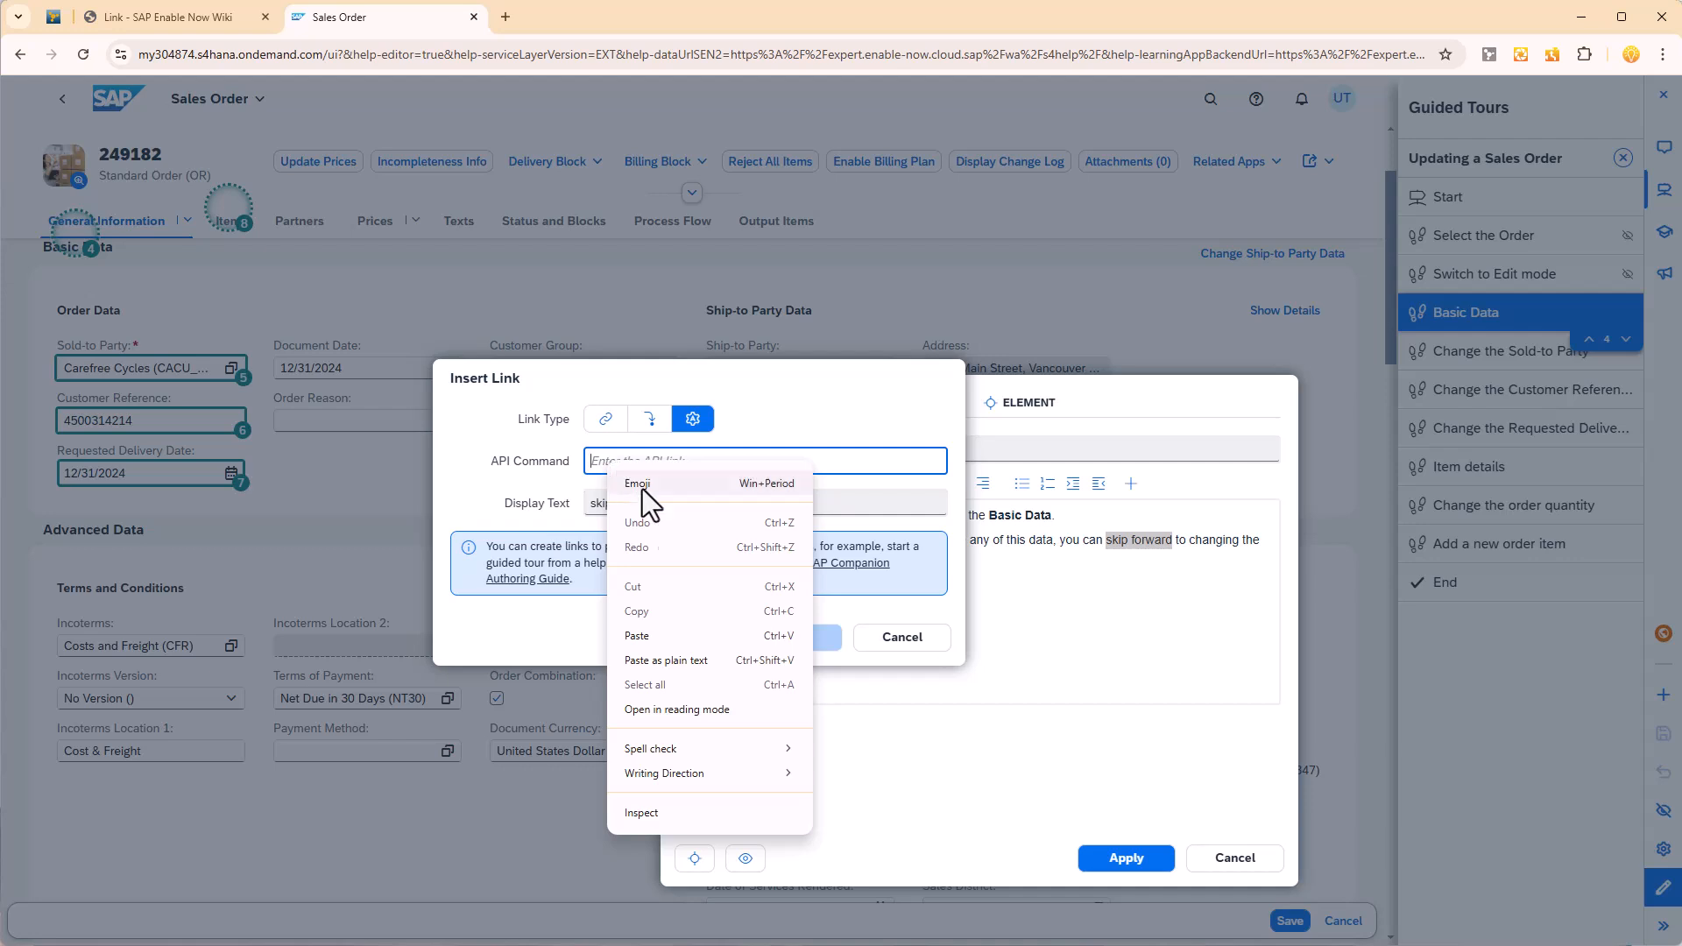
click(660, 636)
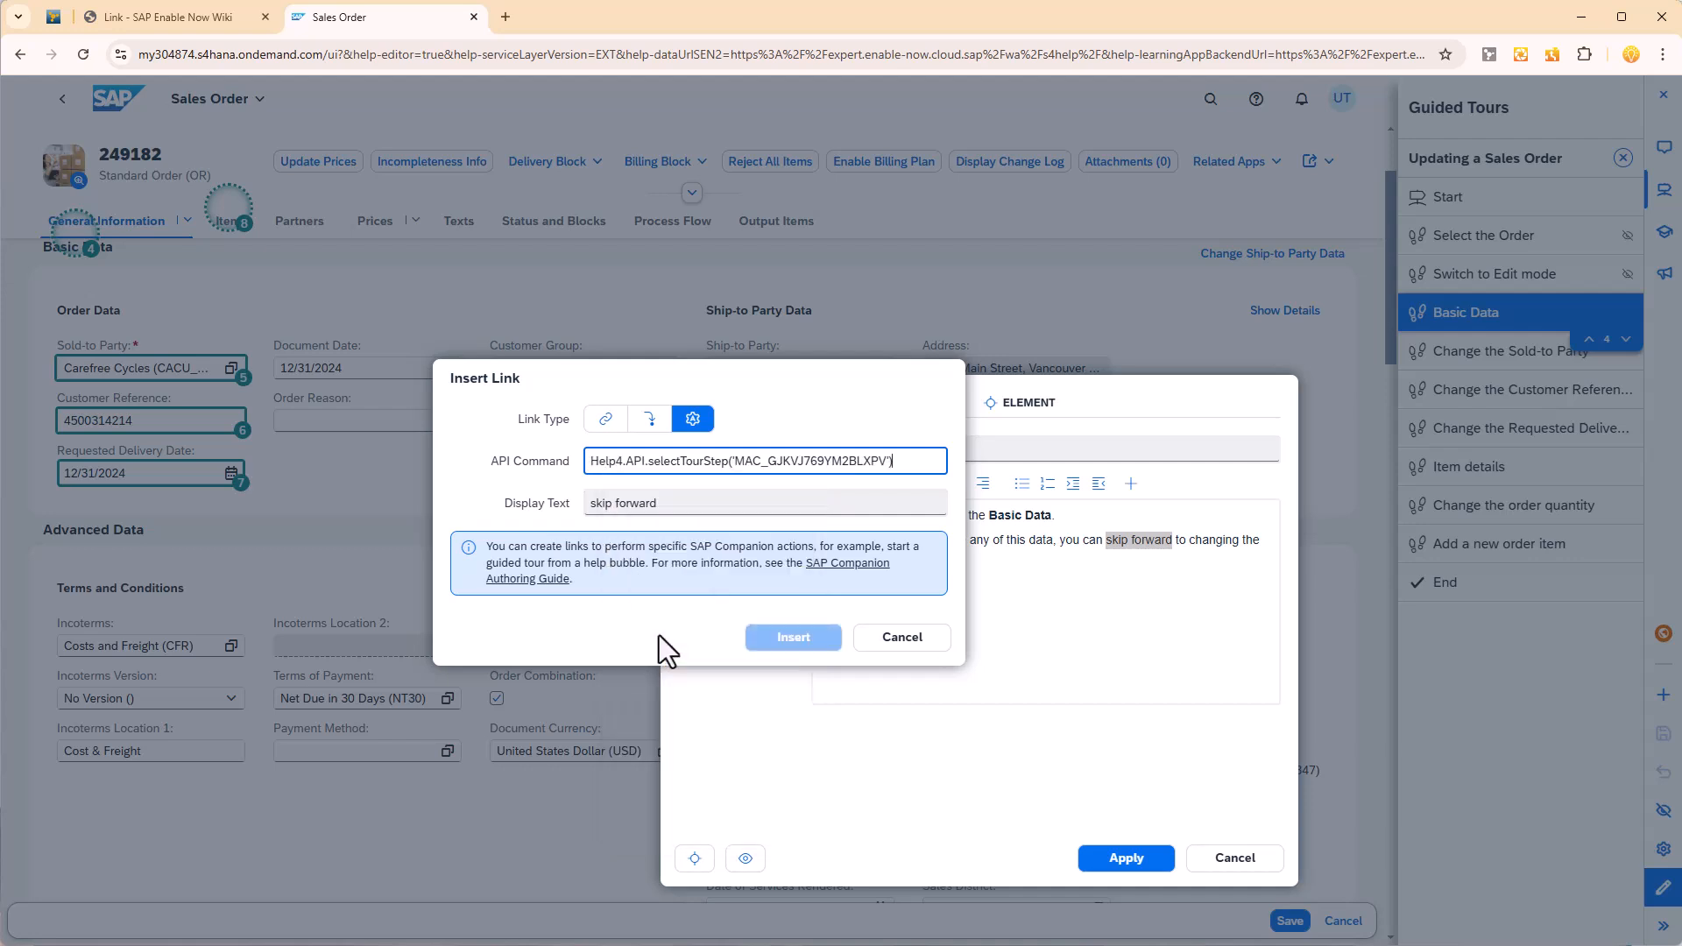
drag(592, 459, 623, 460)
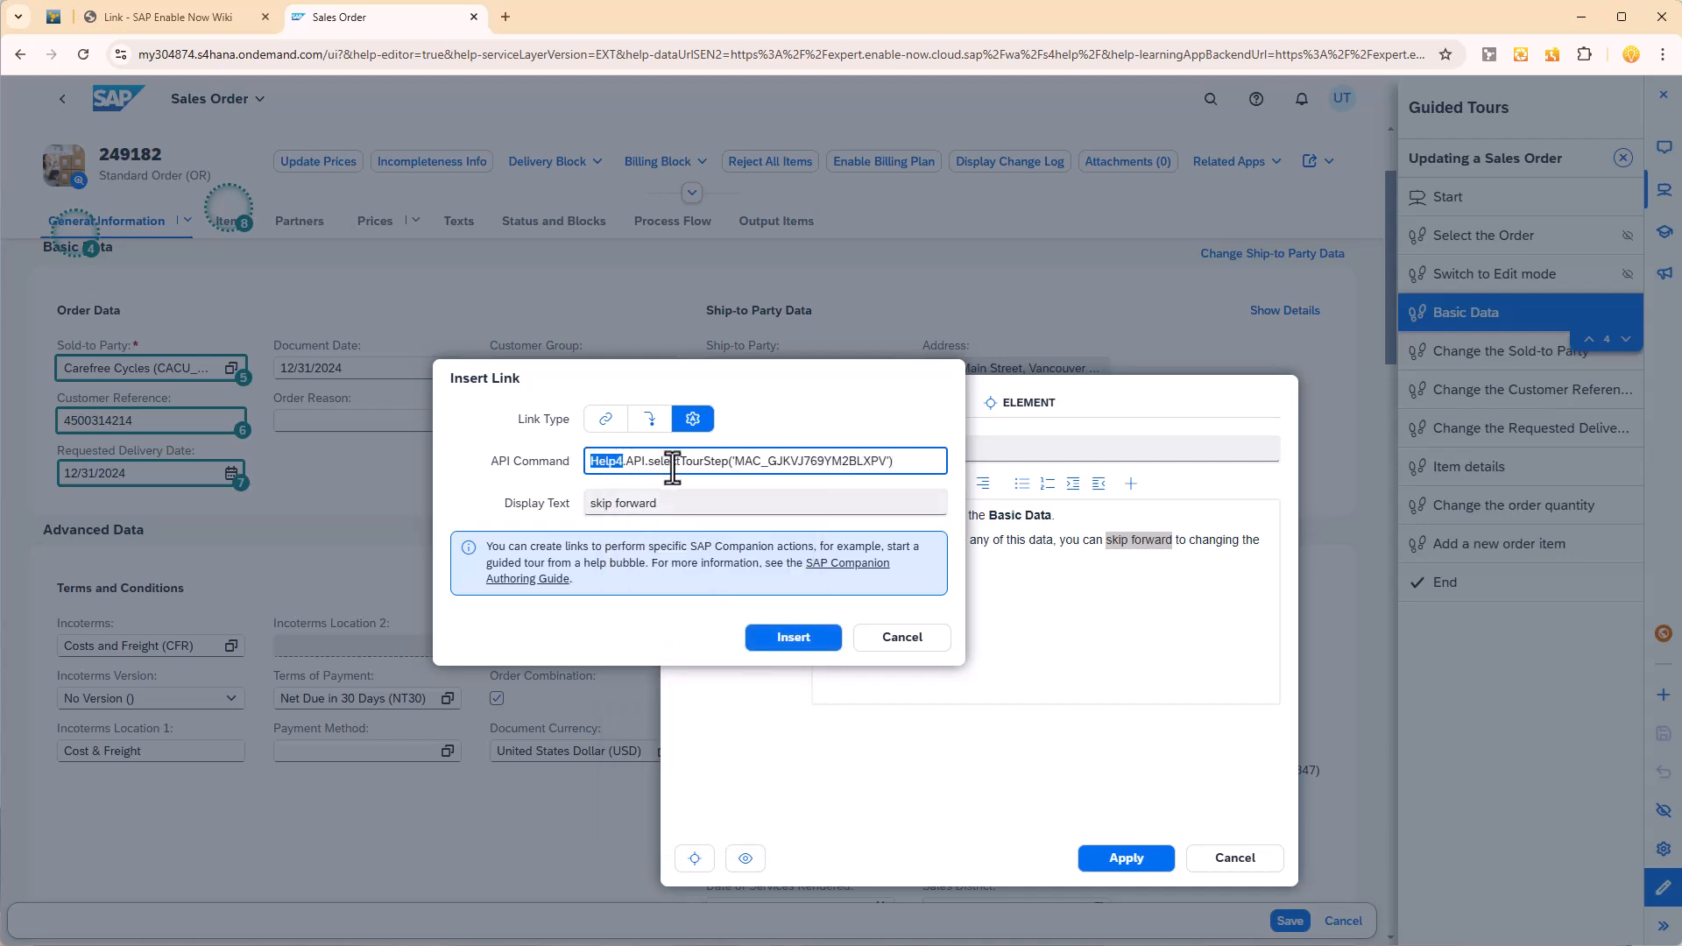
drag(727, 466, 884, 470)
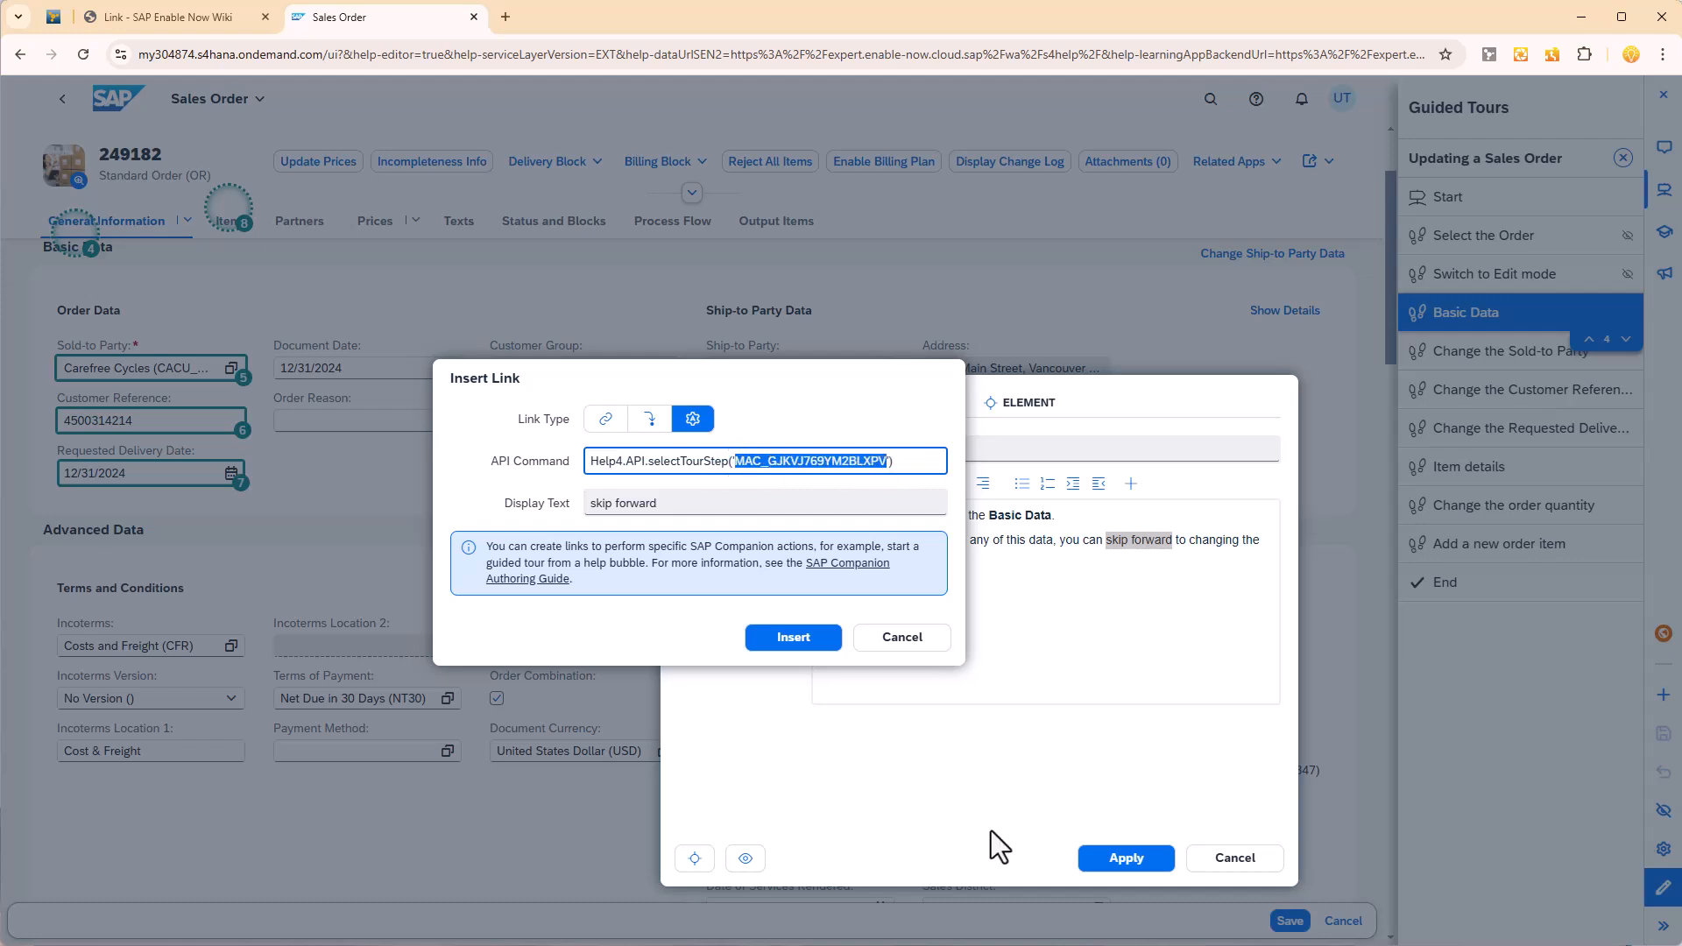
key(End)
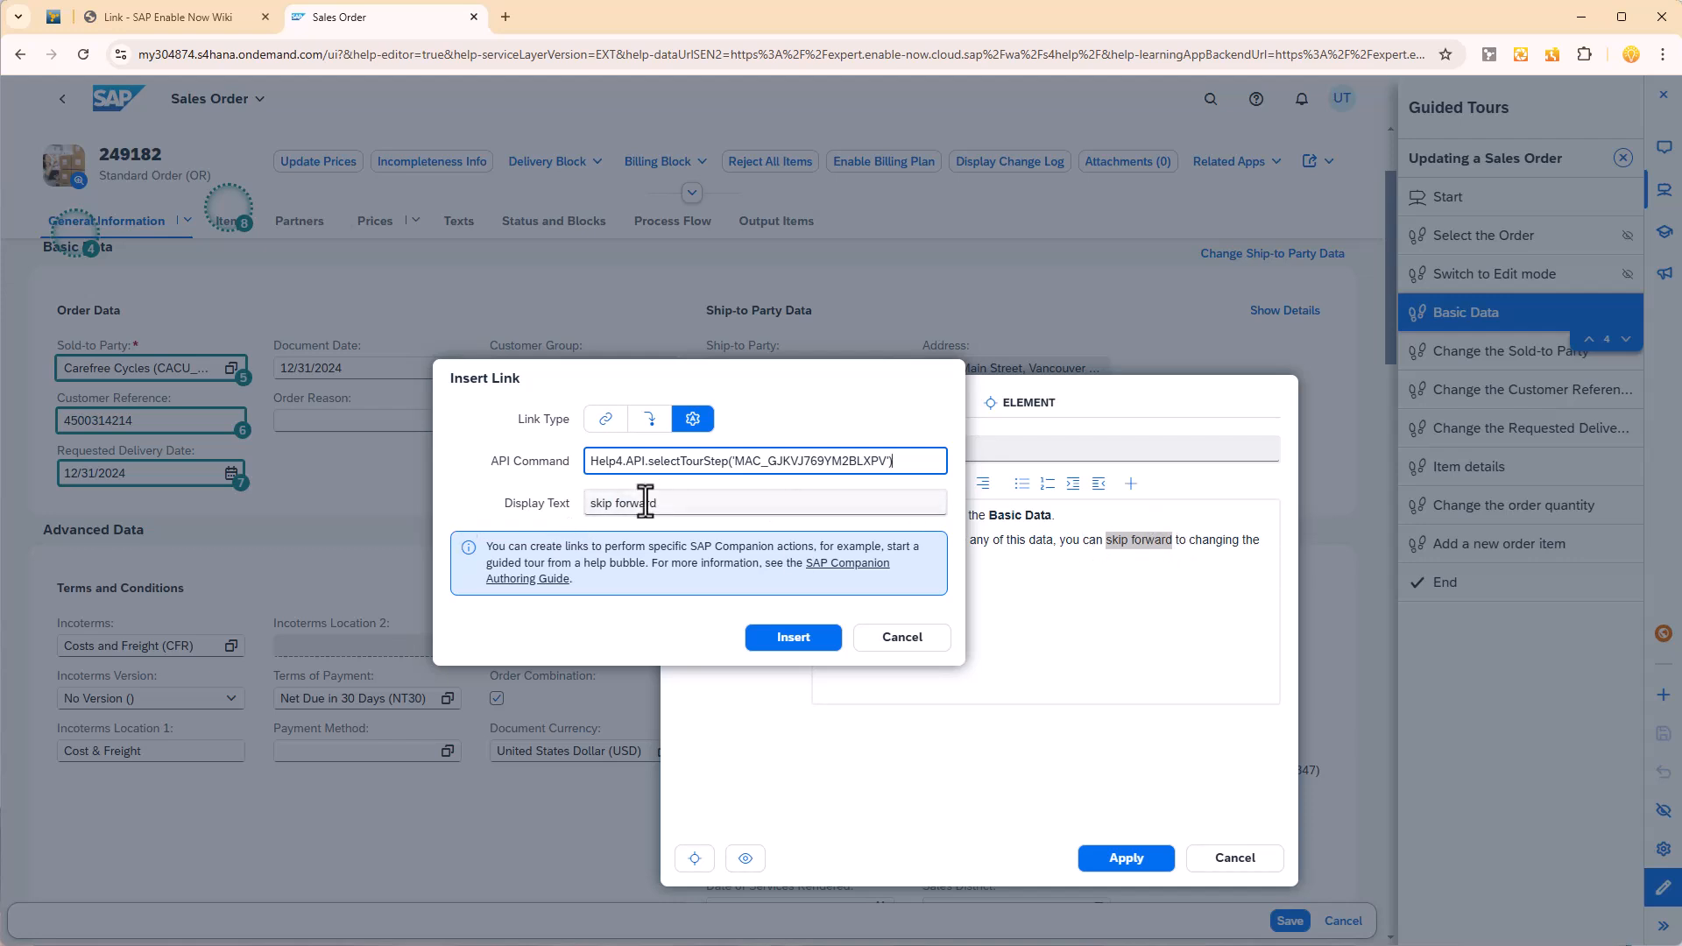
Insert the link into the Basic Data bubble text, apply the tile changes and save the tour.
click(789, 642)
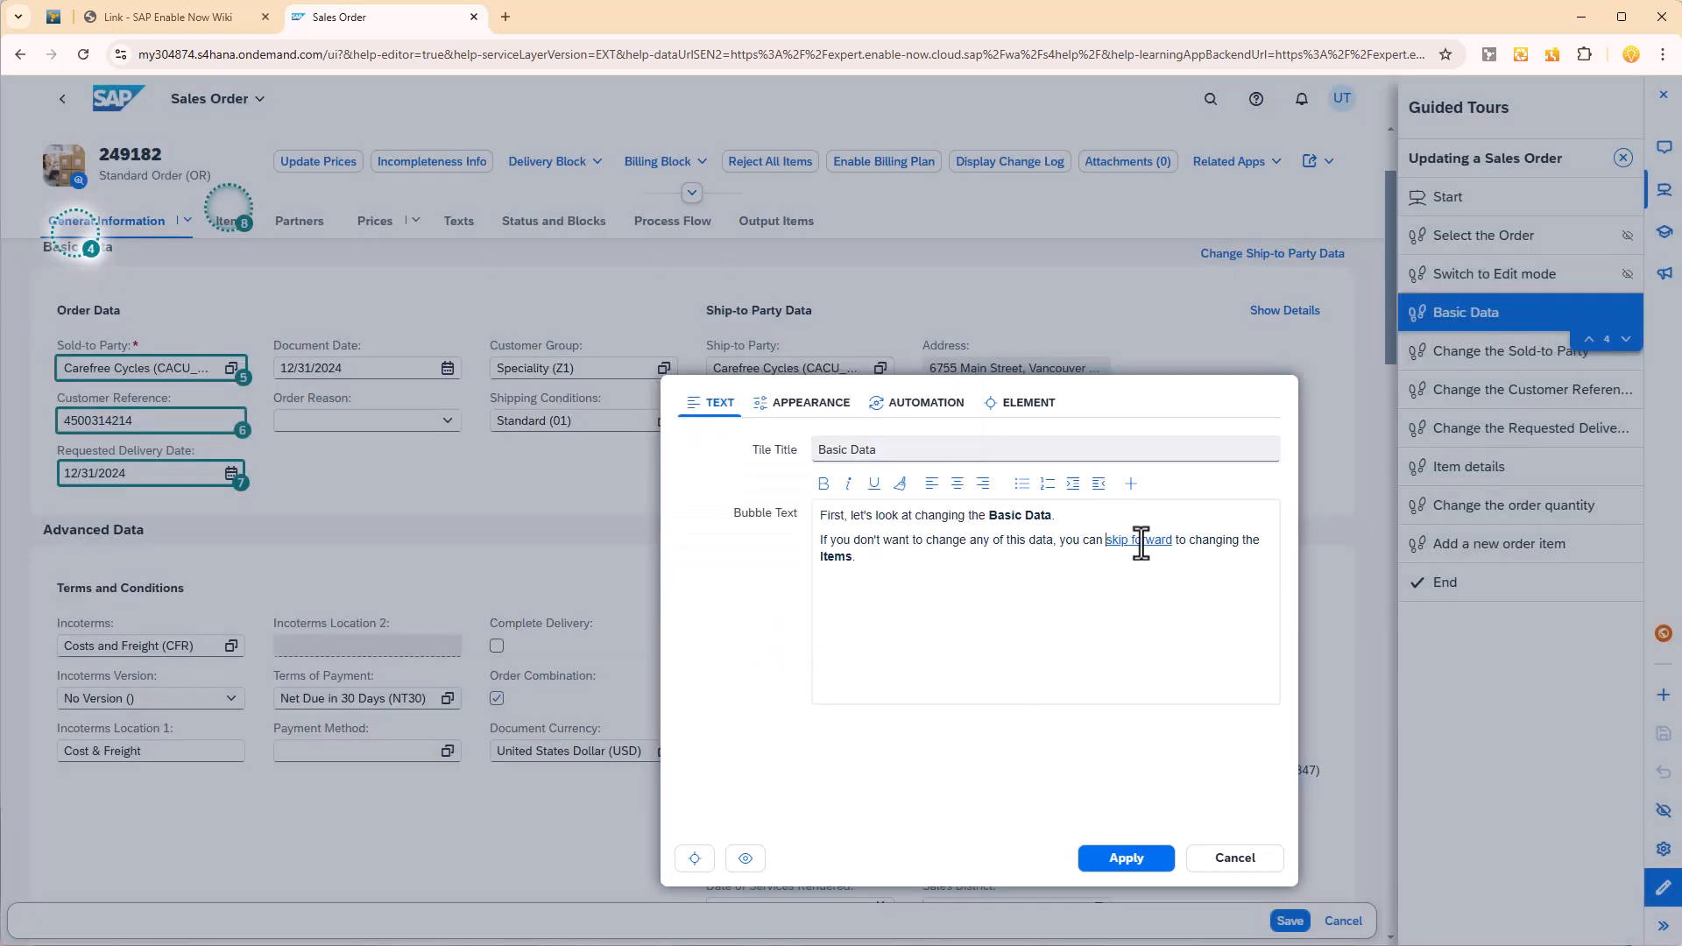
click(1128, 861)
click(1663, 740)
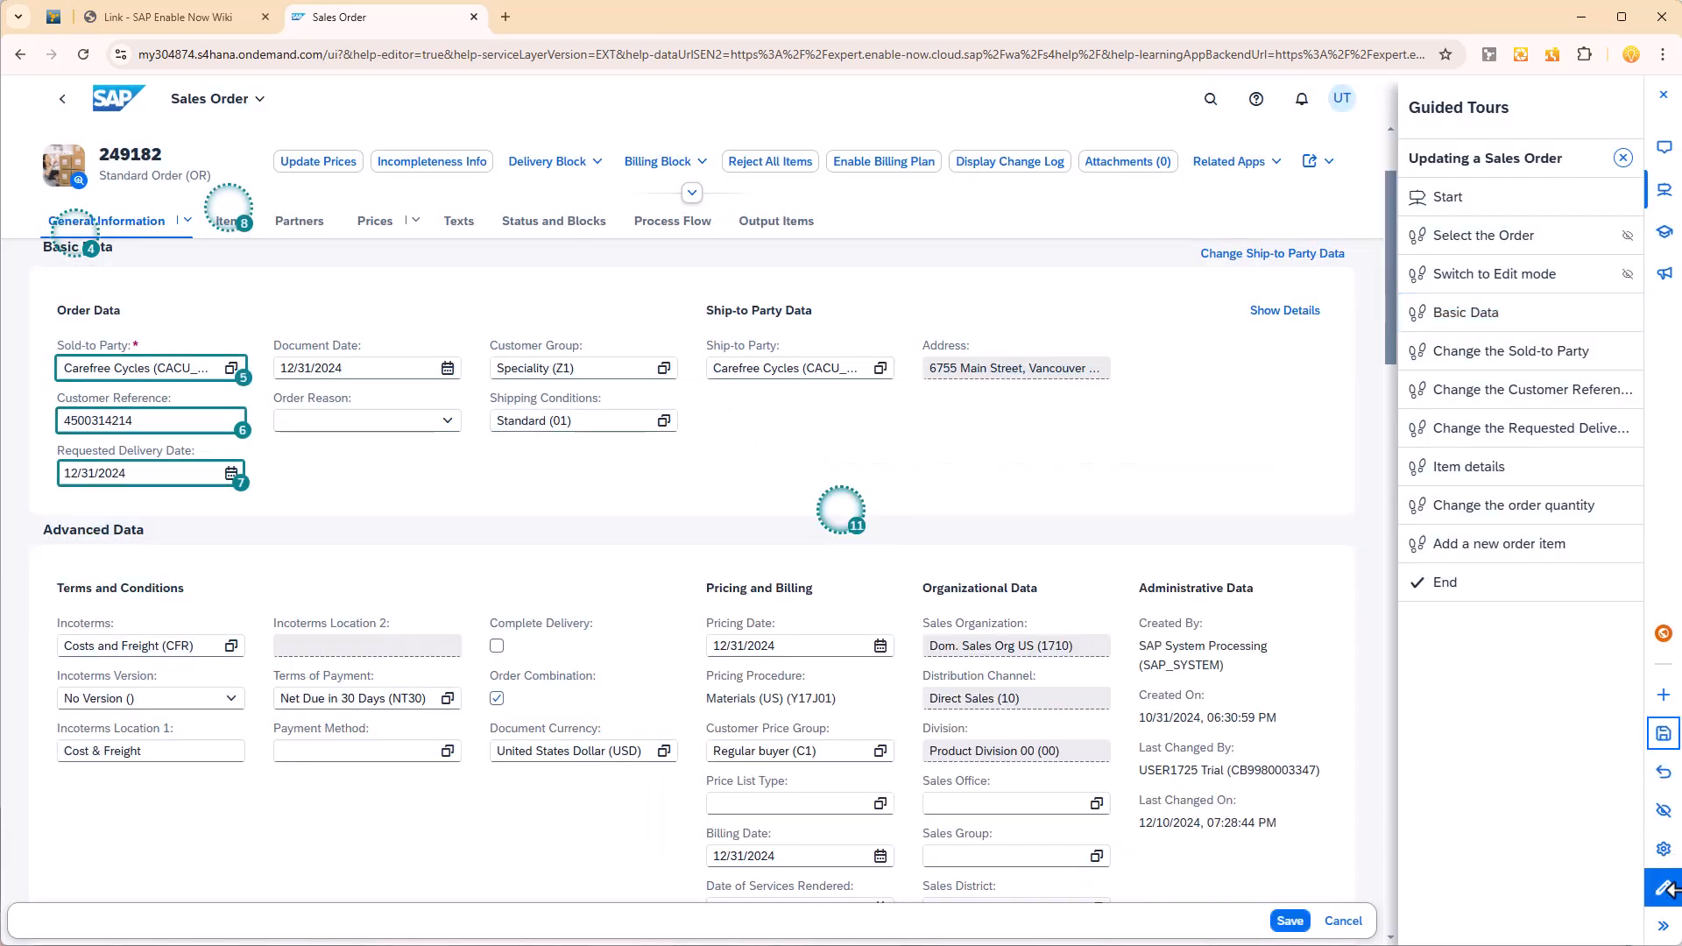
Exit the help editor, start the "Updating a Sales Order" guided tour from the Help panel and advance to the Basic Data step.
click(1670, 895)
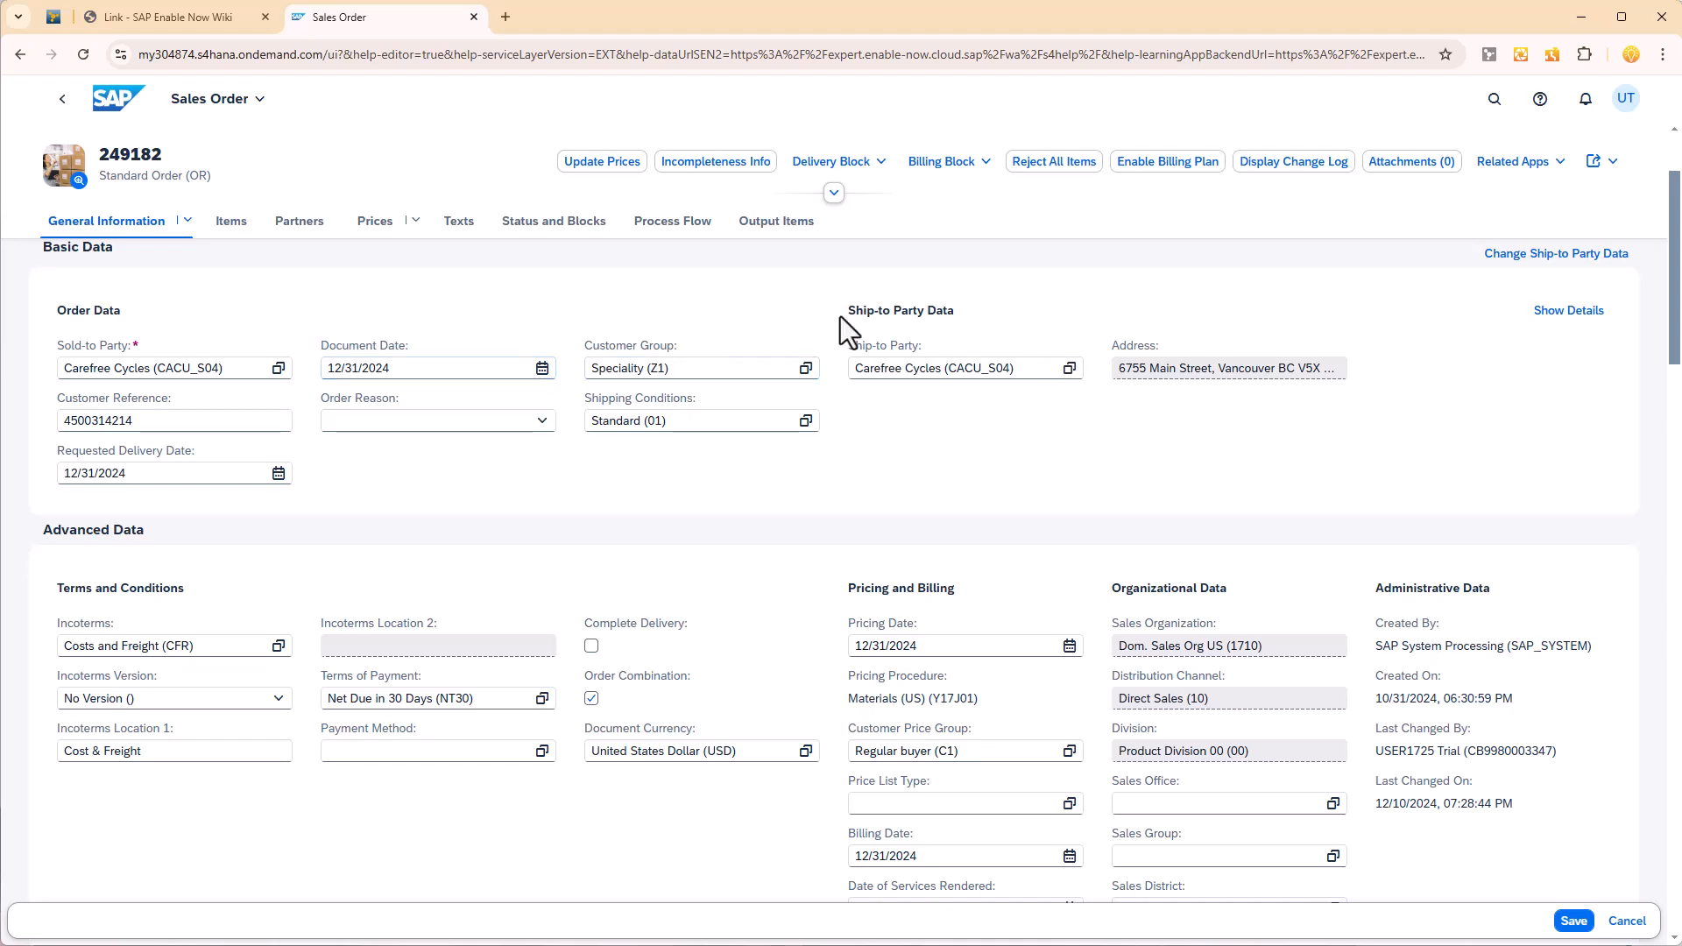
click(1541, 101)
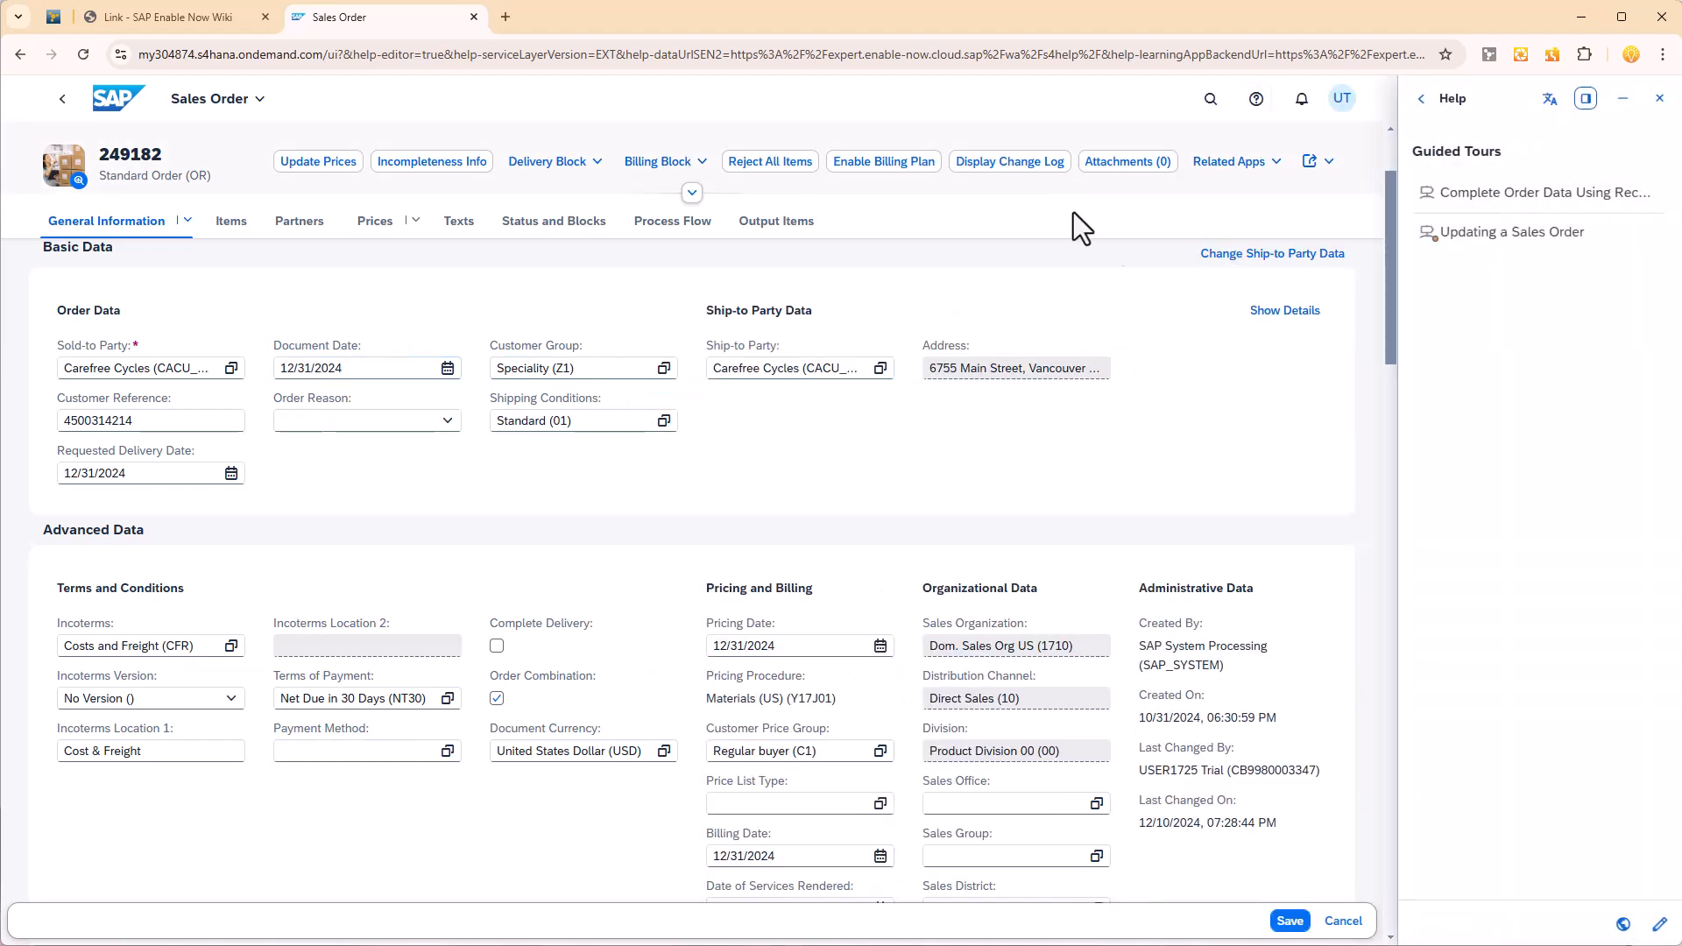
click(1516, 234)
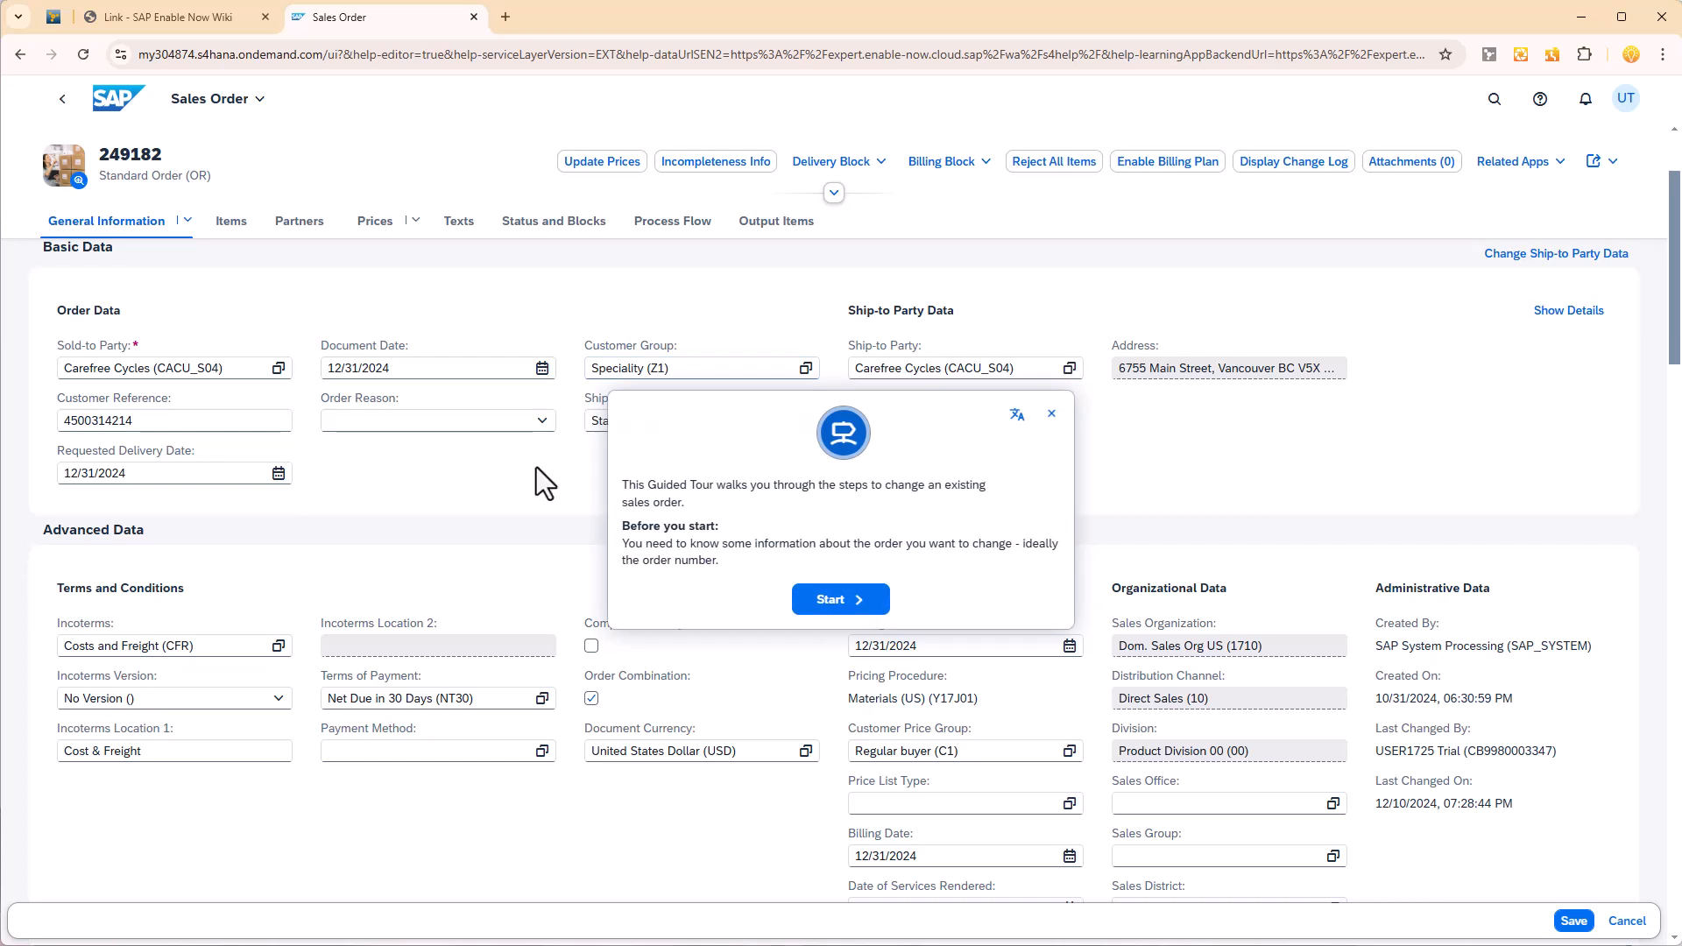
click(843, 605)
click(935, 559)
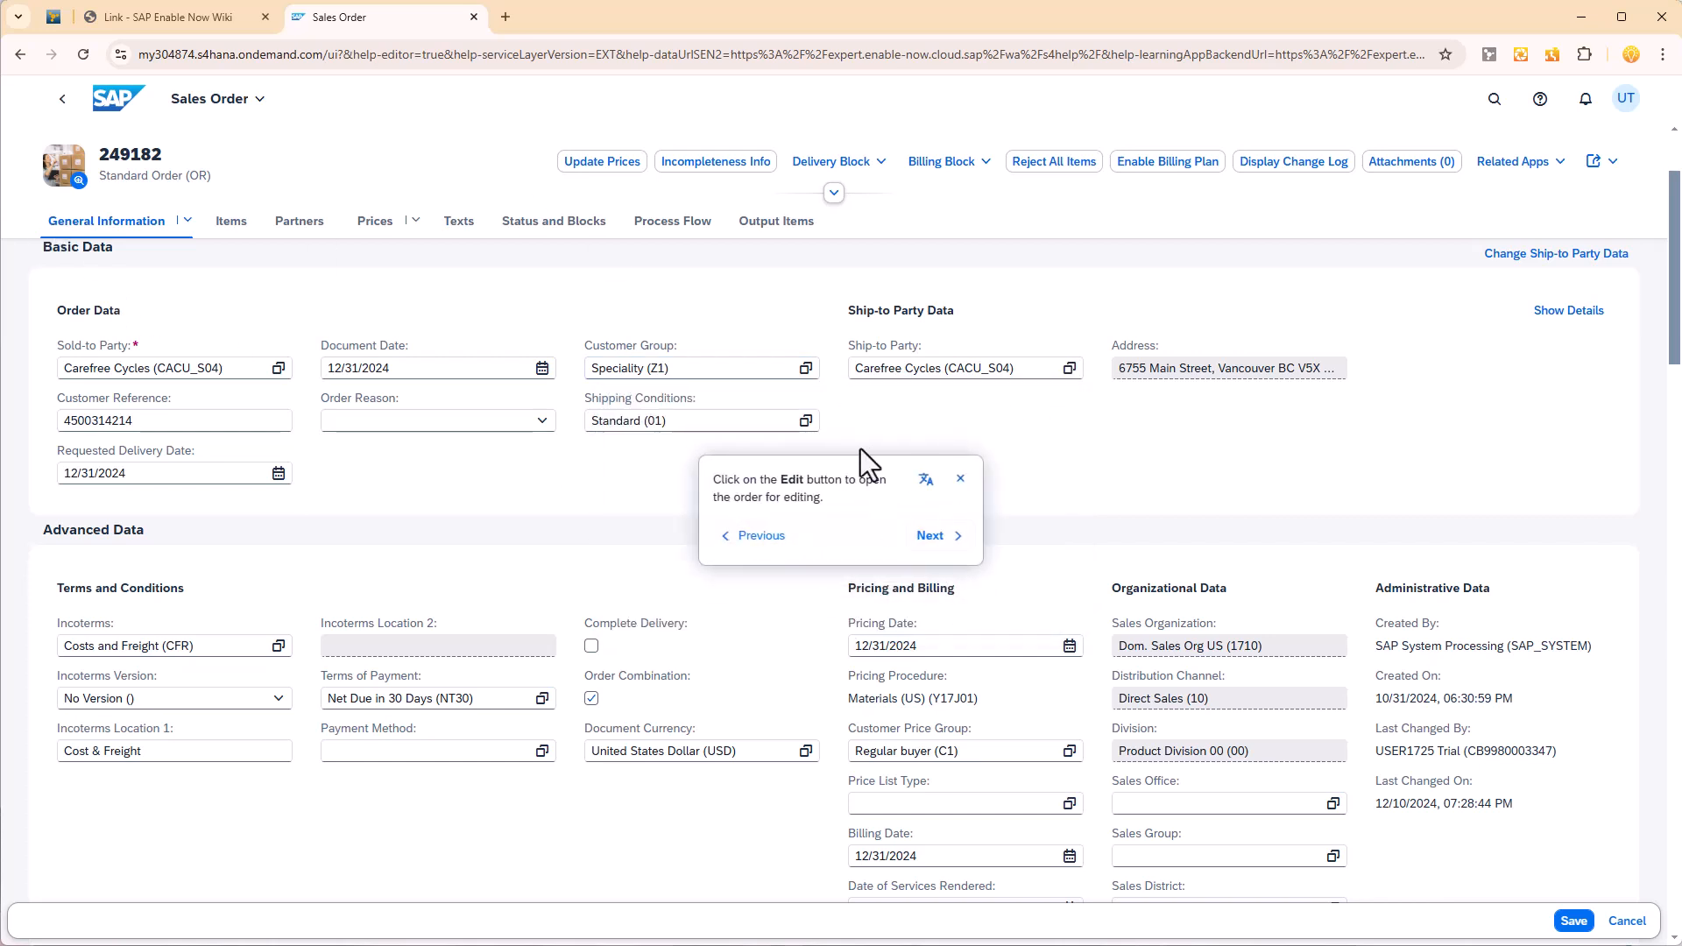
click(933, 544)
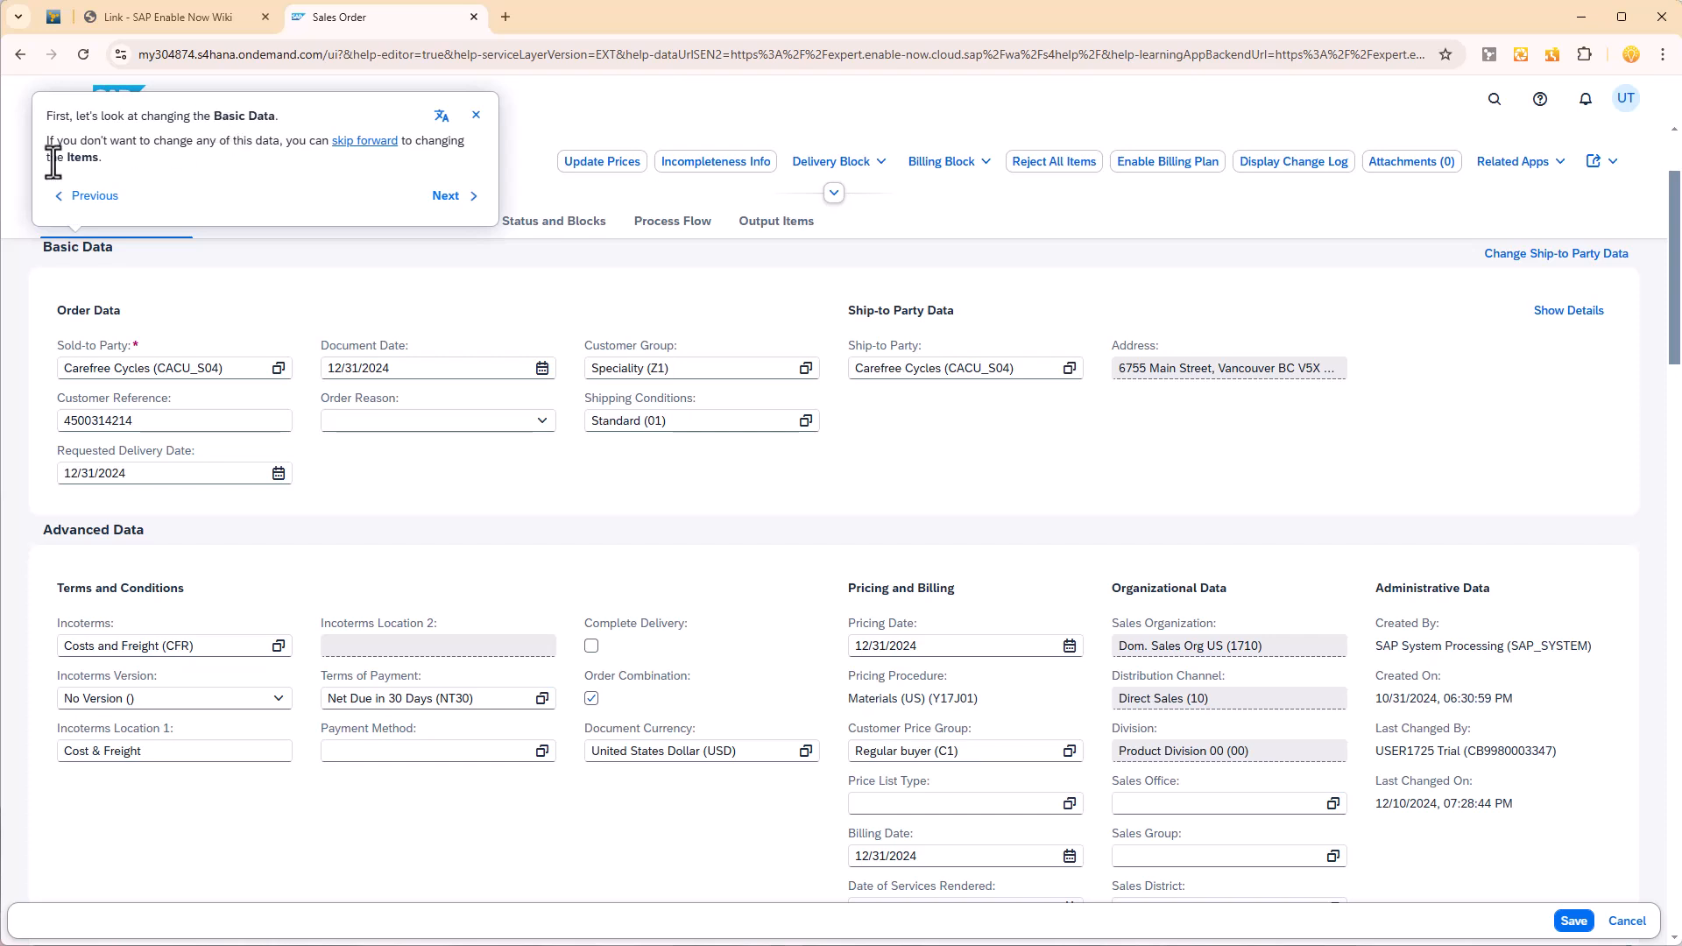
Test the "skip forward" link in the Basic Data bubble, follow the Item details instruction to the Items section and close the tour.
click(362, 143)
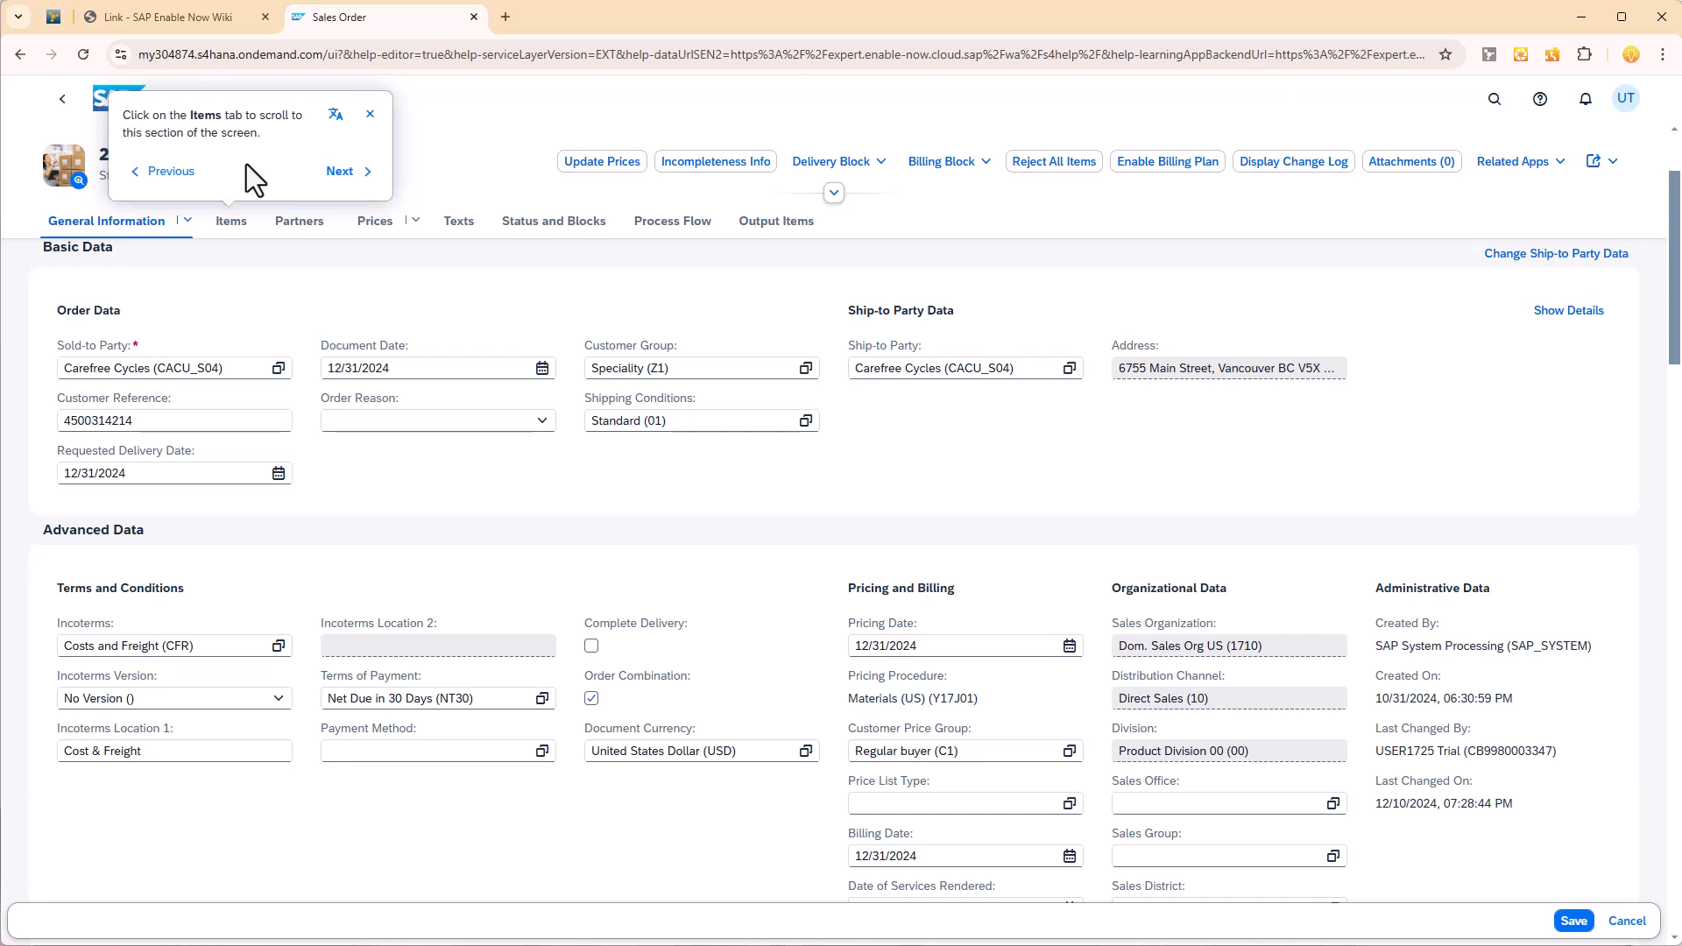
click(232, 225)
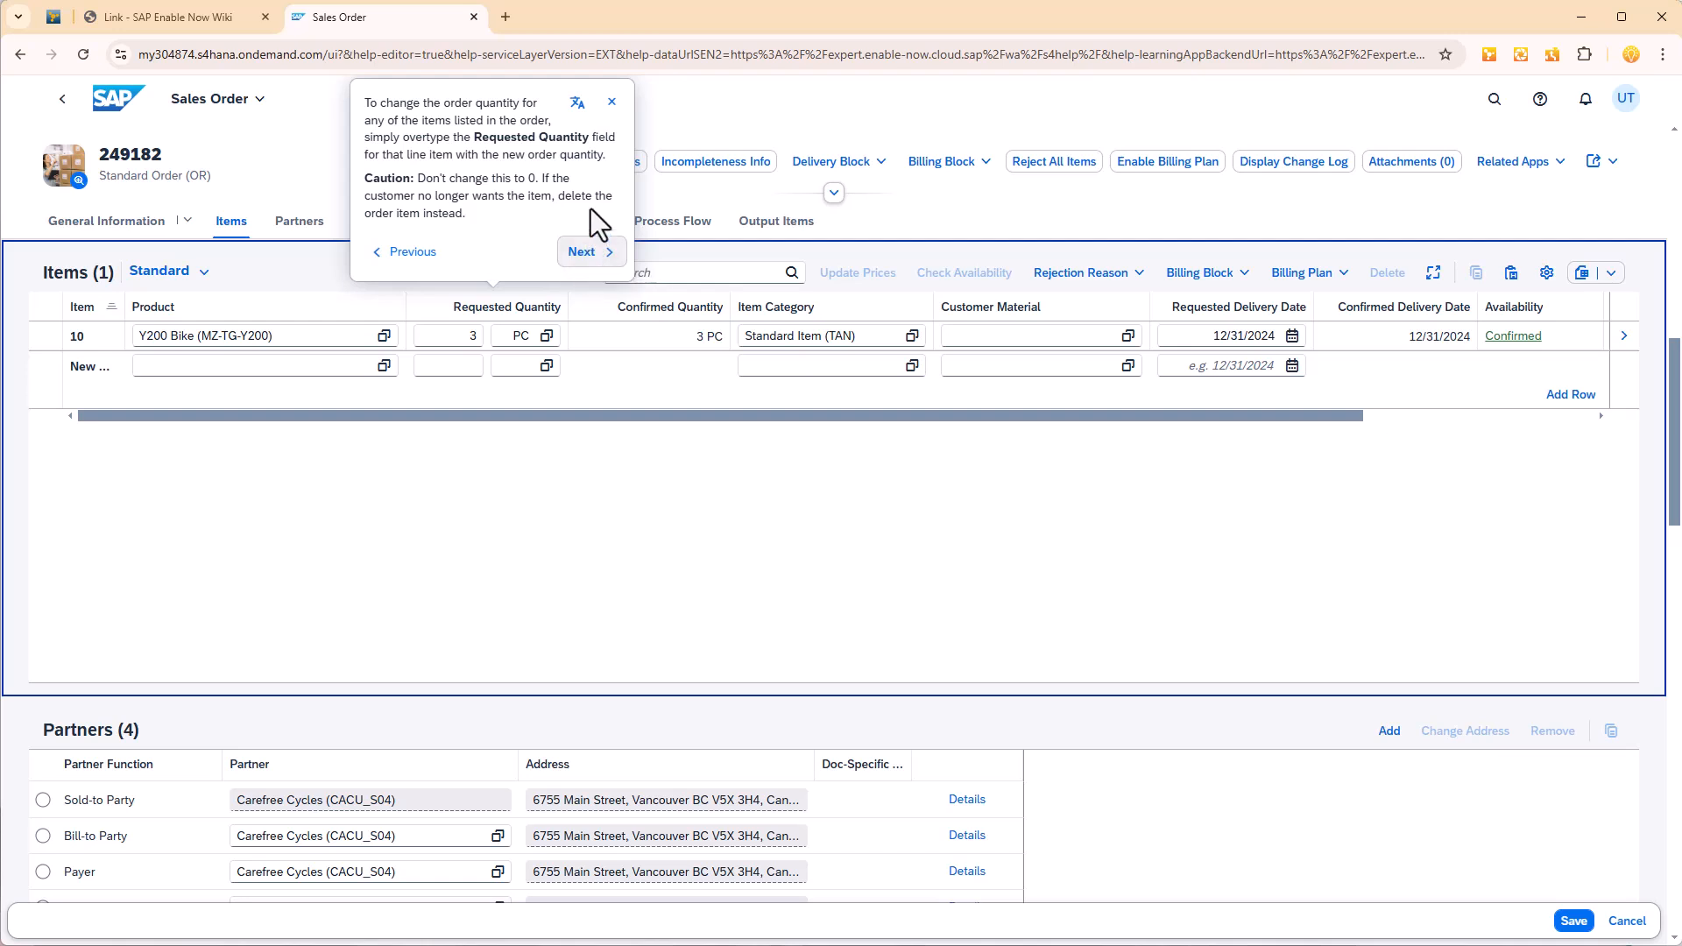
click(611, 101)
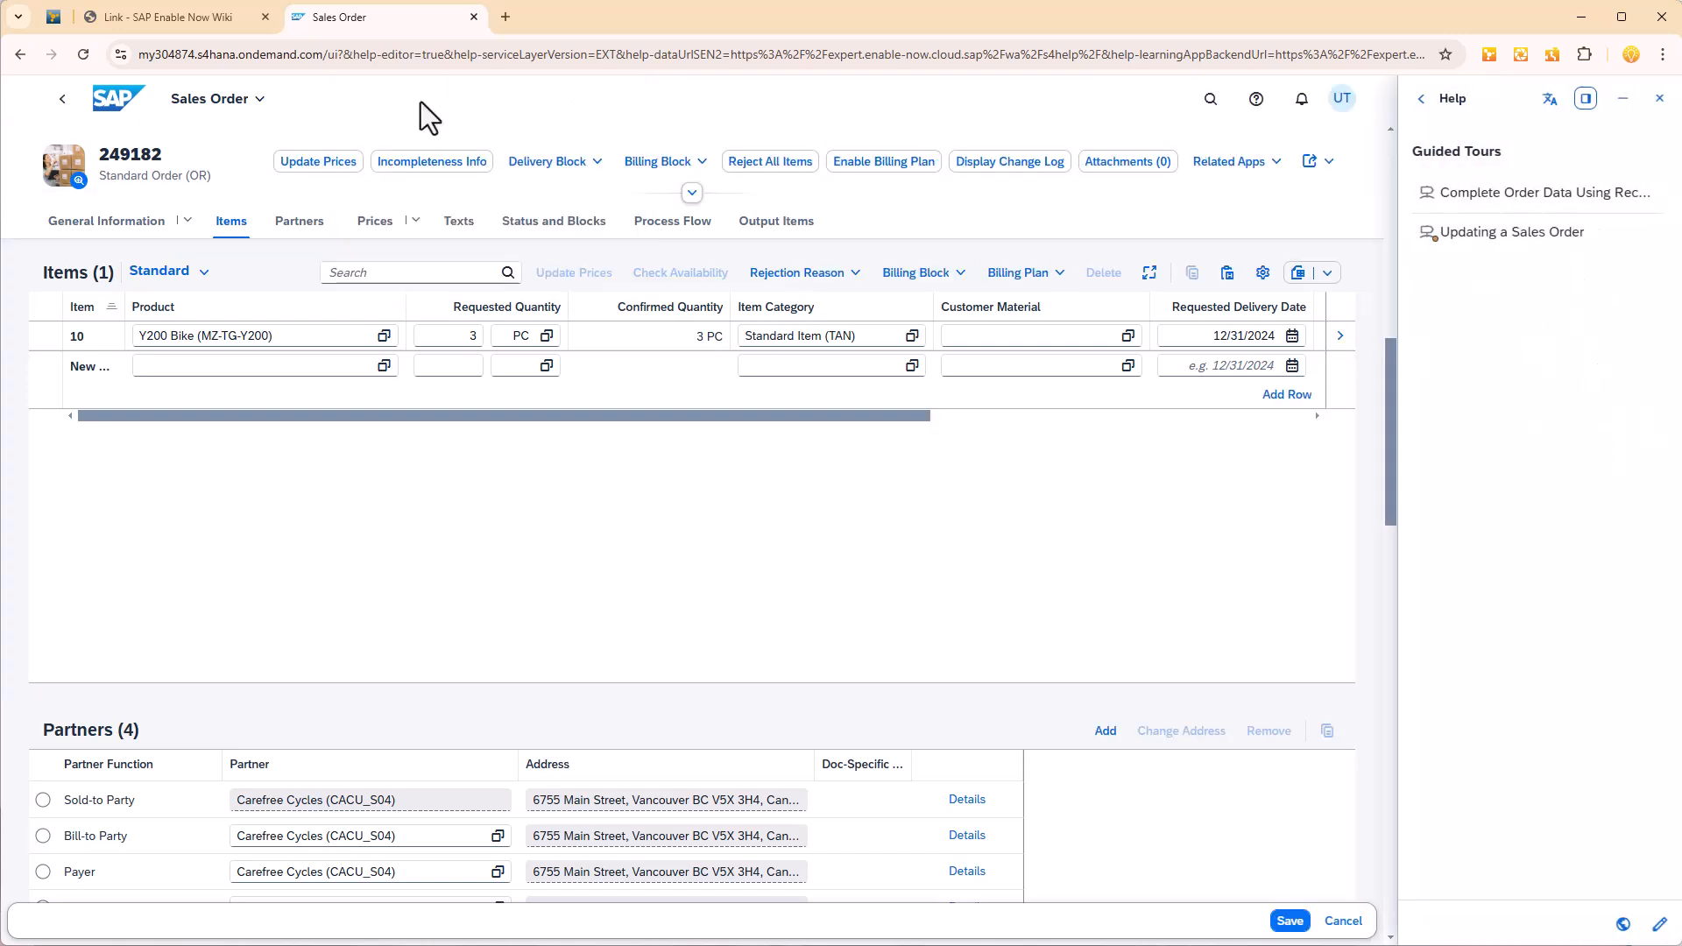
Switch to the SAP Enable Now Wiki and find the Help4 API Link table on the Link page.
click(179, 15)
scroll(202, 403, up, 4)
scroll(197, 392, up, 5)
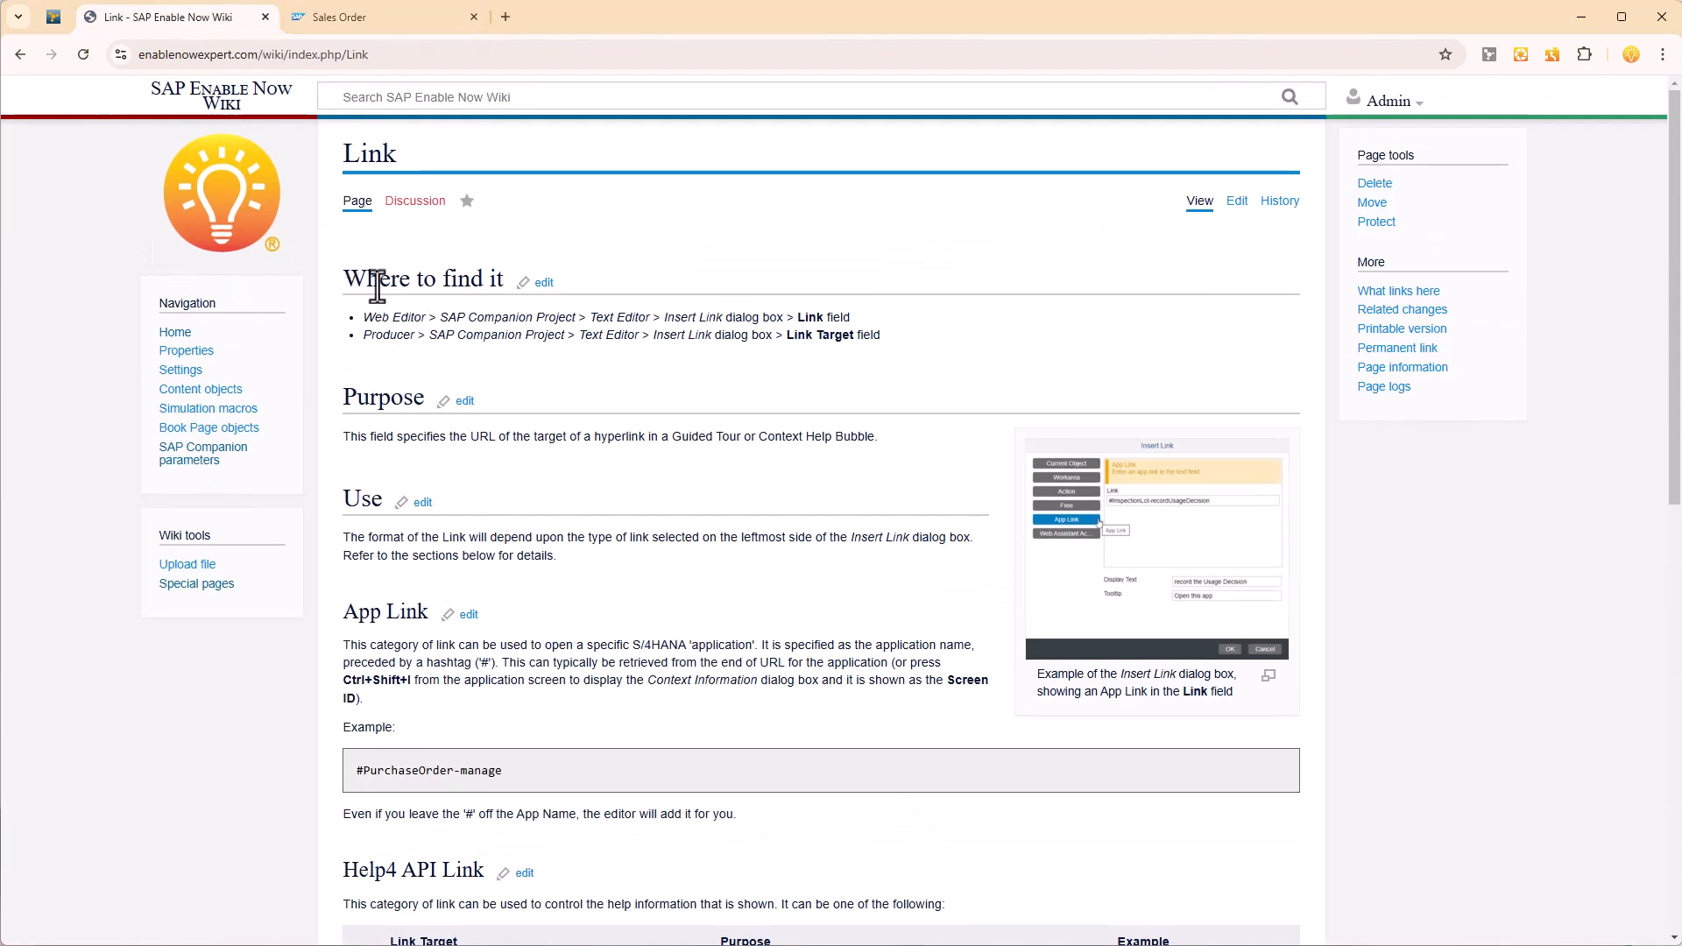
drag(343, 154, 382, 154)
click(401, 90)
scroll(576, 506, down, 7)
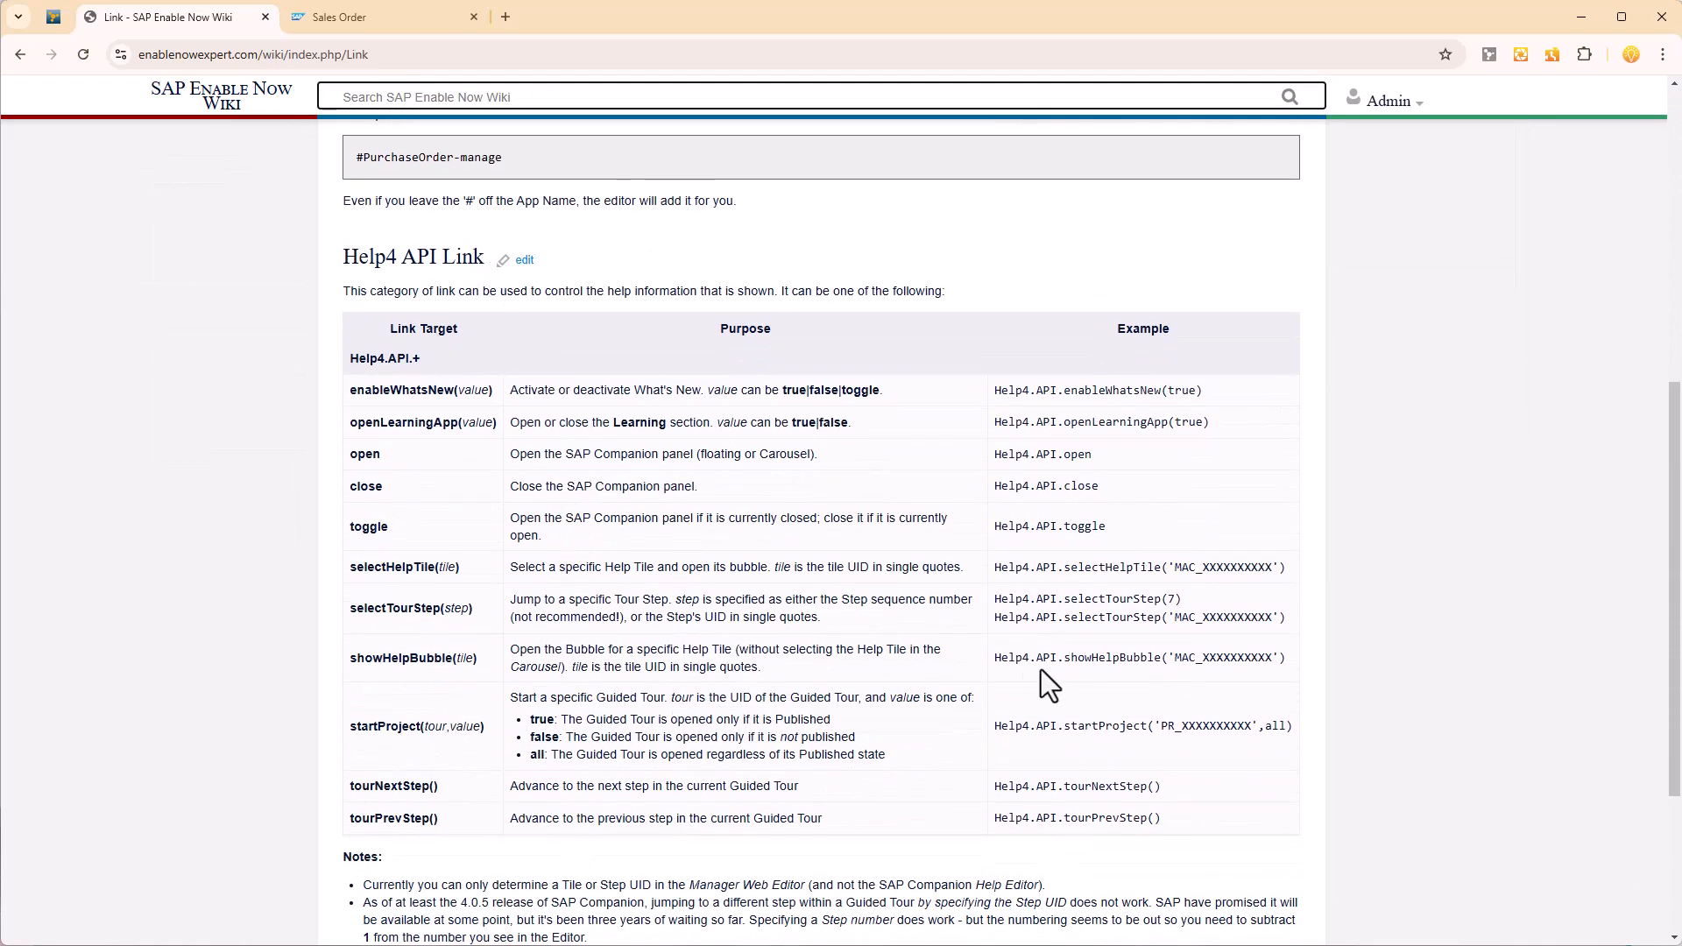
Examine the selectTourStep examples that use a step number and a step UID, along with the selectHelpTile target.
drag(994, 617, 1295, 624)
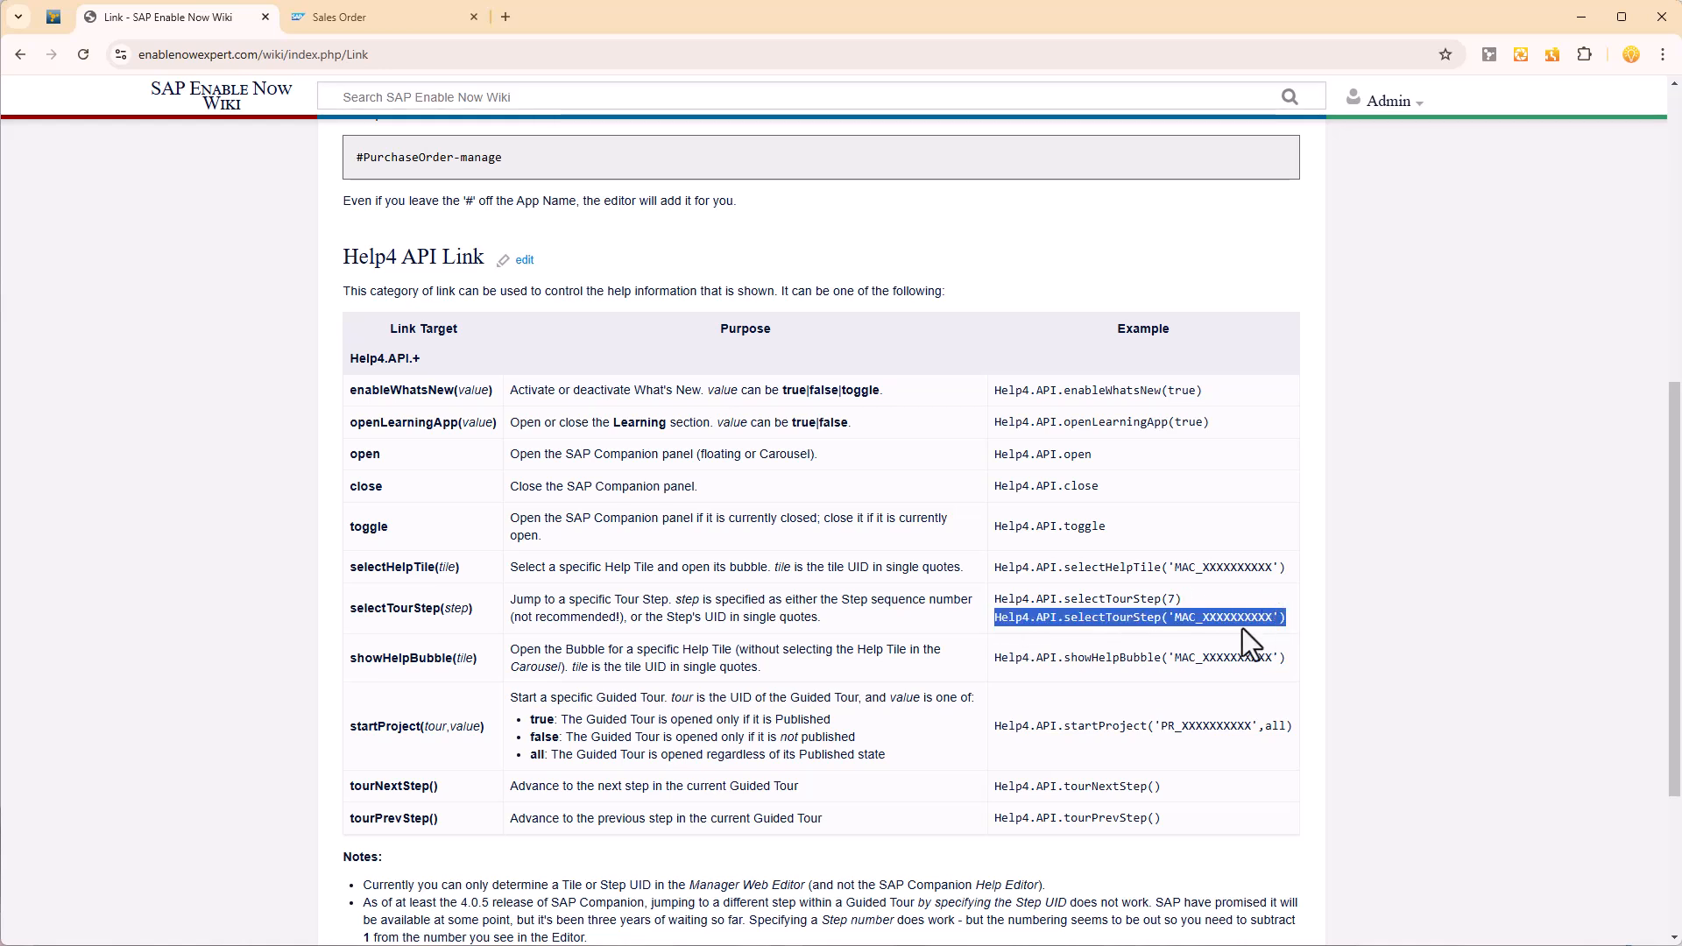
drag(1163, 598, 1175, 600)
click(1177, 600)
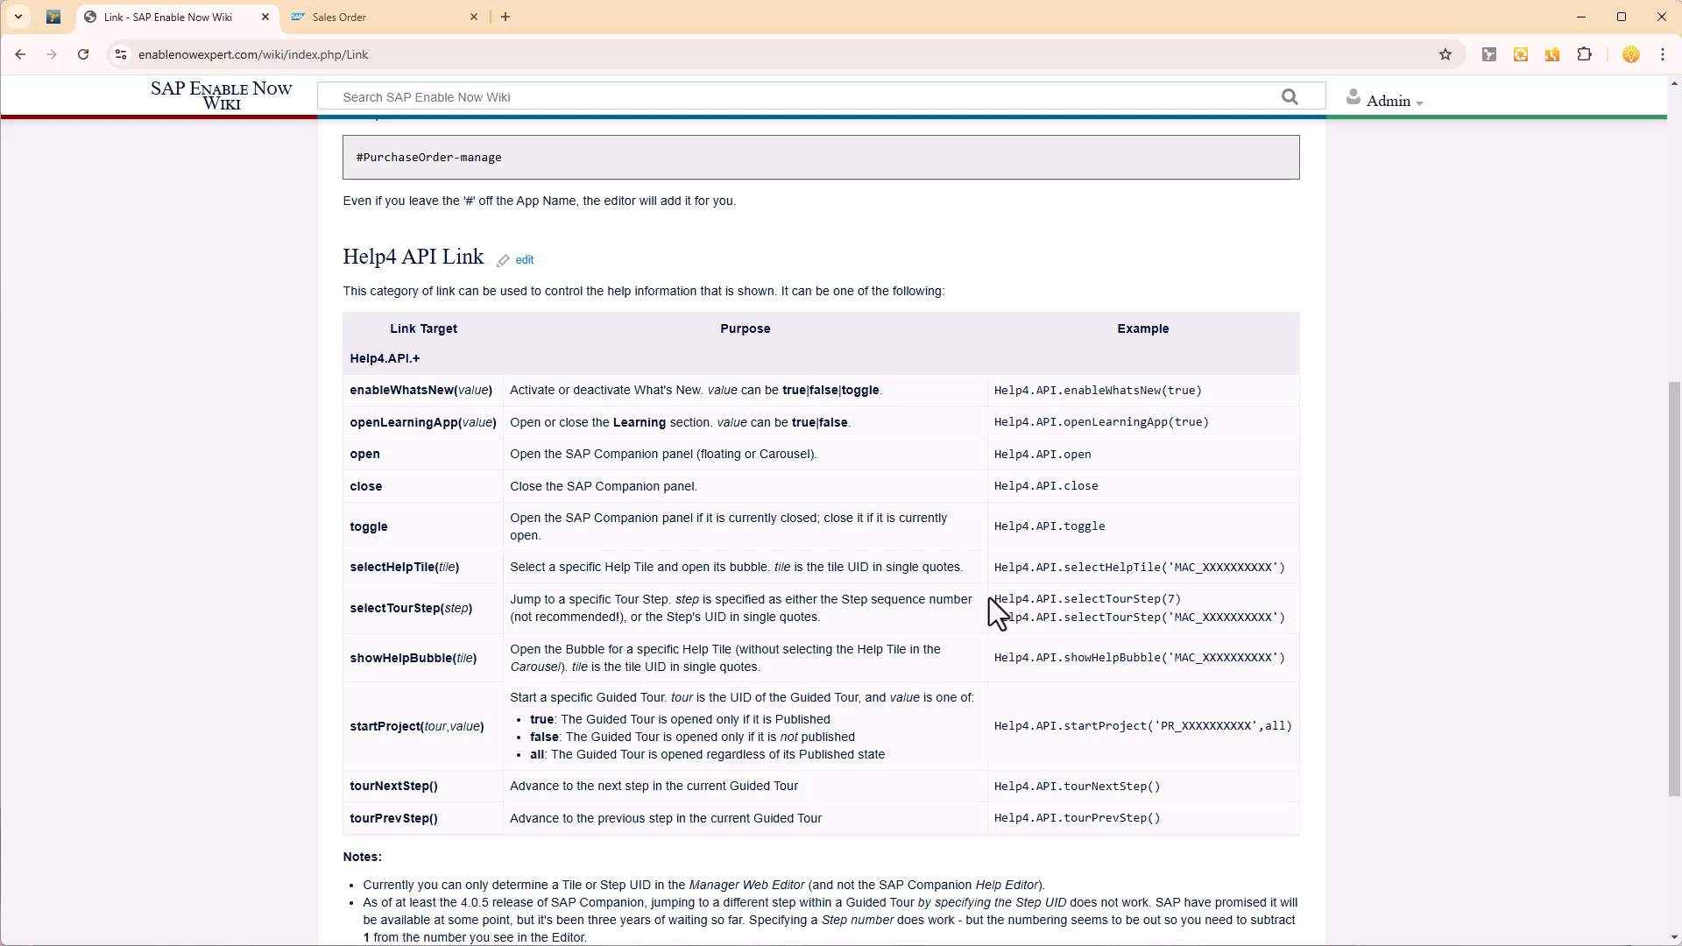
drag(387, 568, 439, 569)
click(708, 592)
drag(1175, 618, 1272, 623)
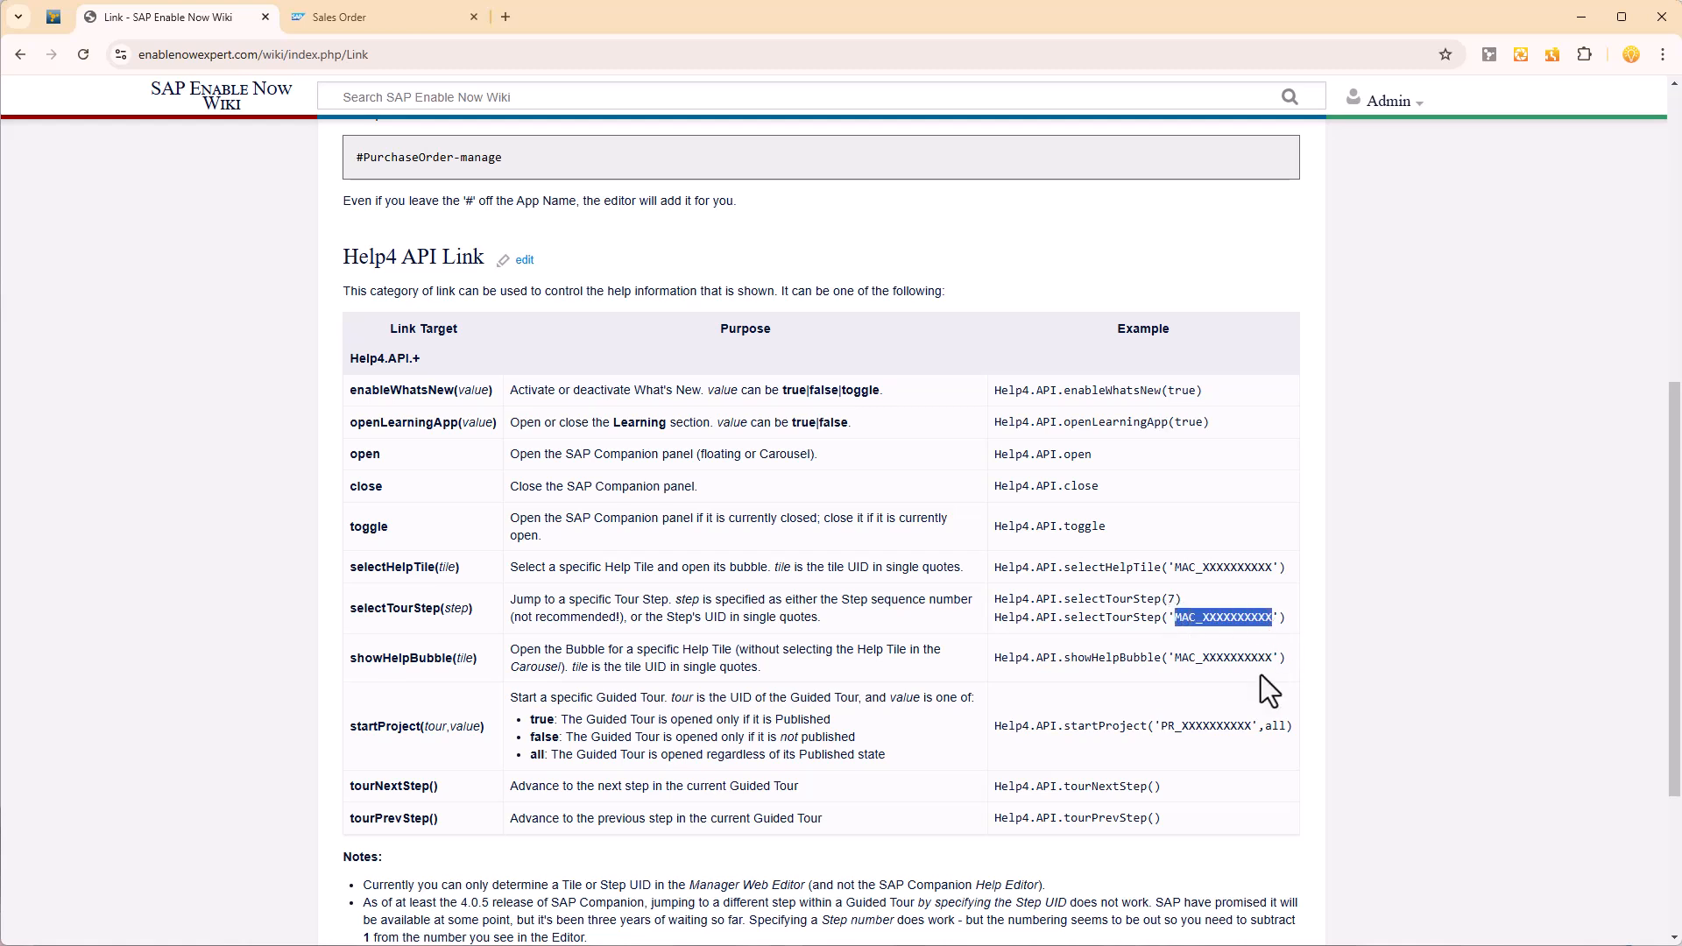